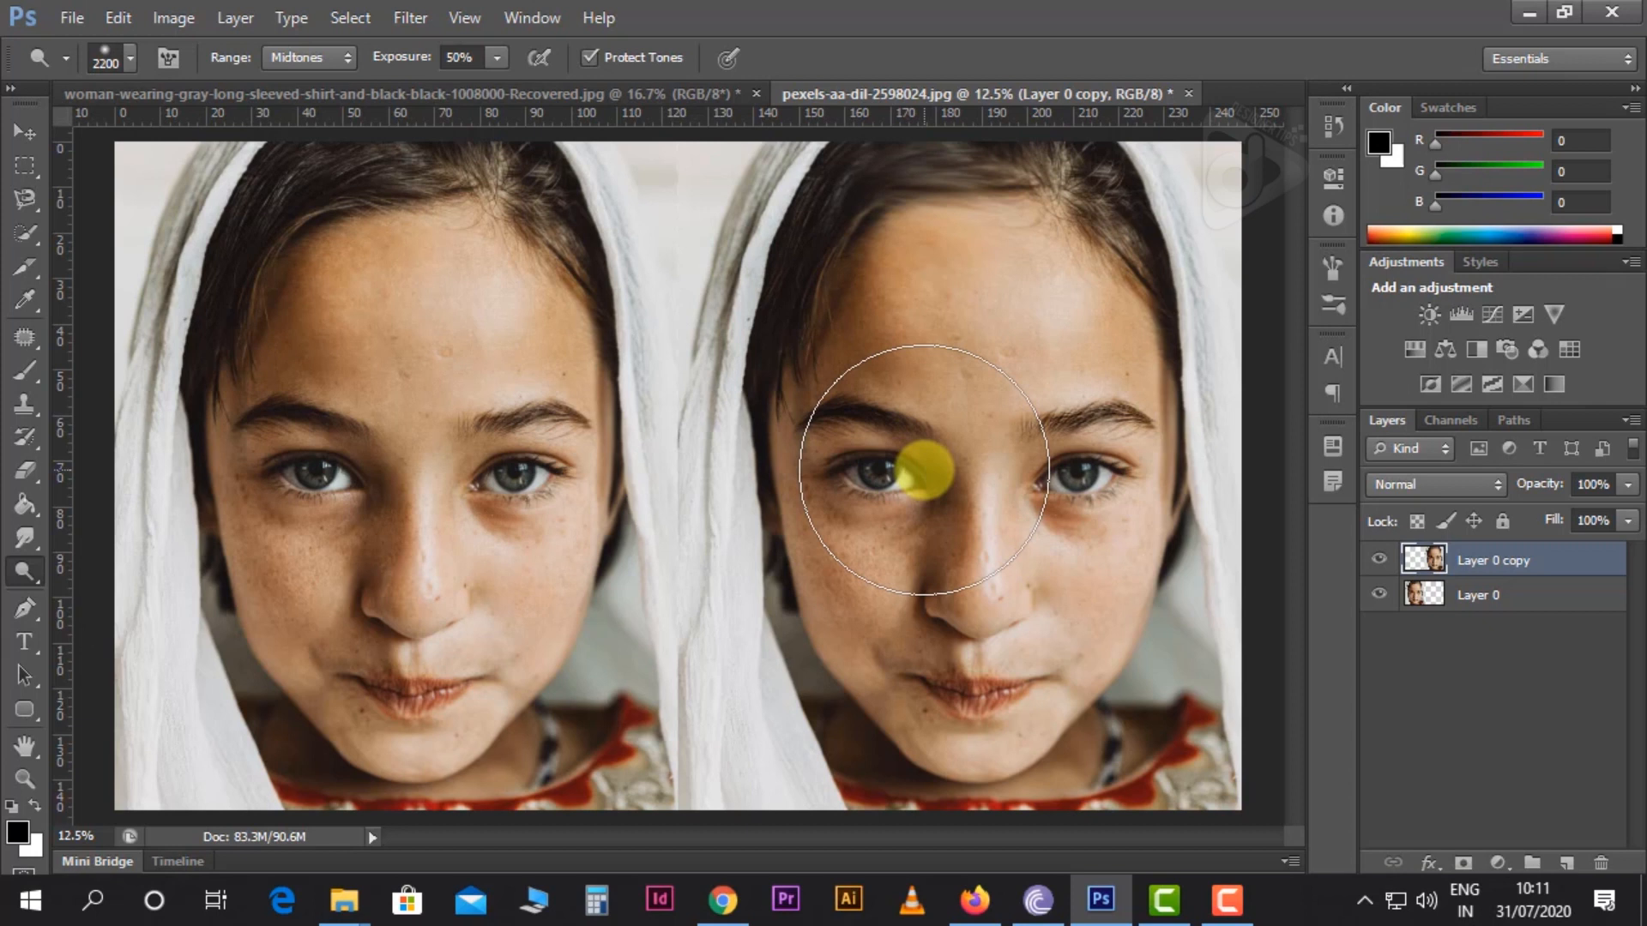
Set the Dodge tool to the Midtones range with 52% exposure
left_click_drag(923, 470, 935, 480)
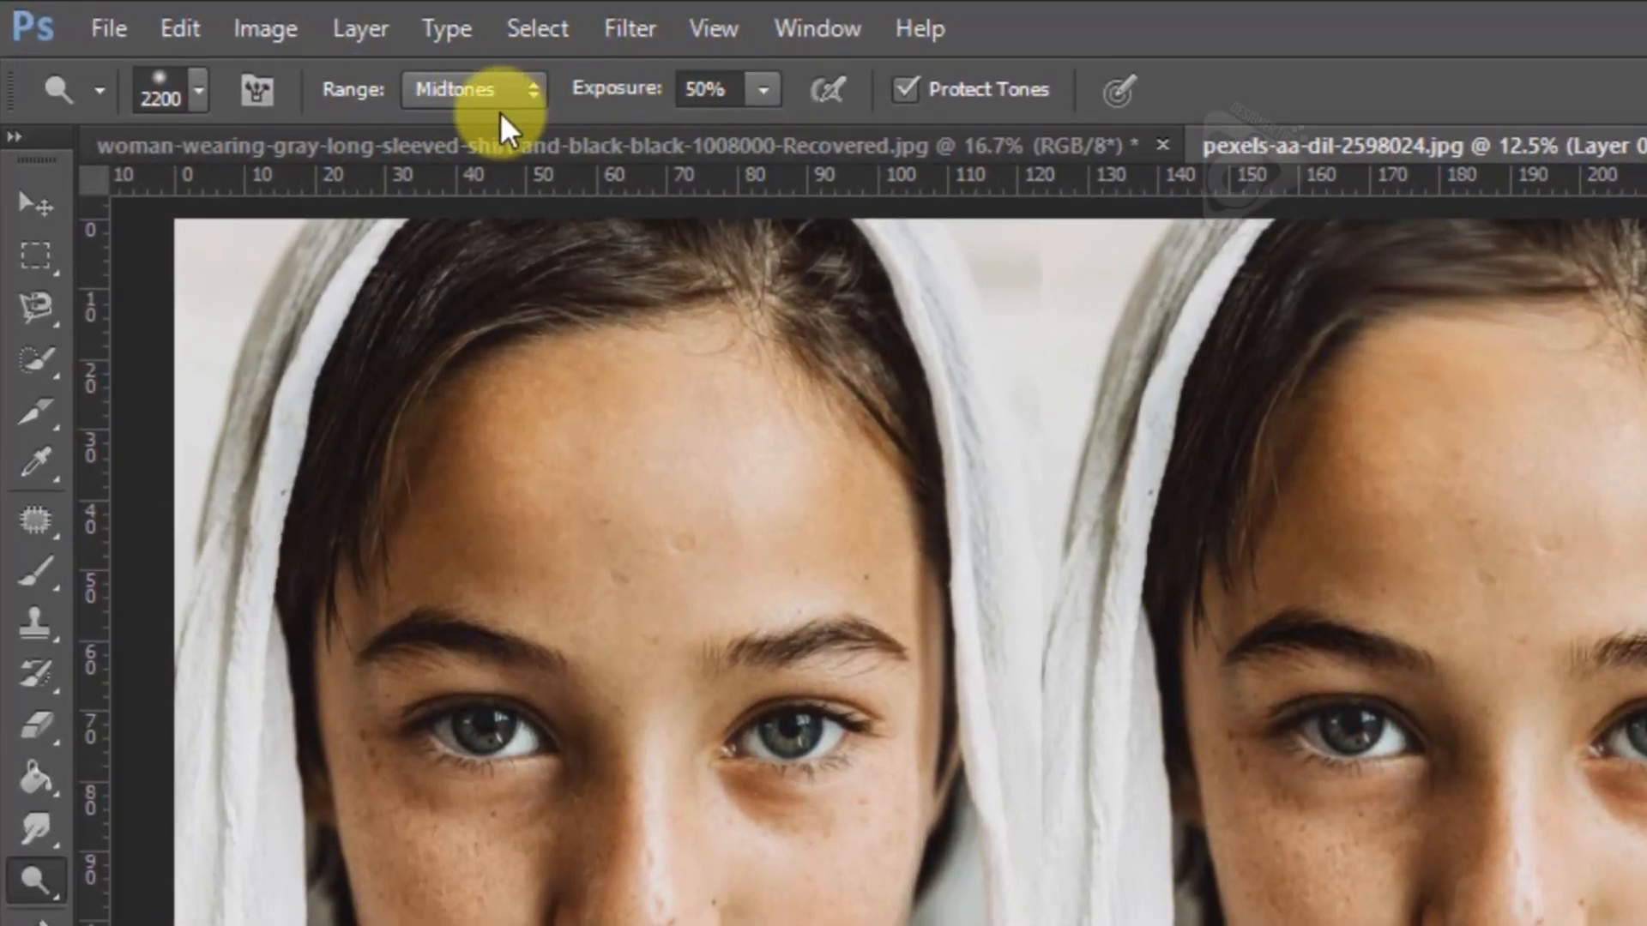
left_click(489, 107)
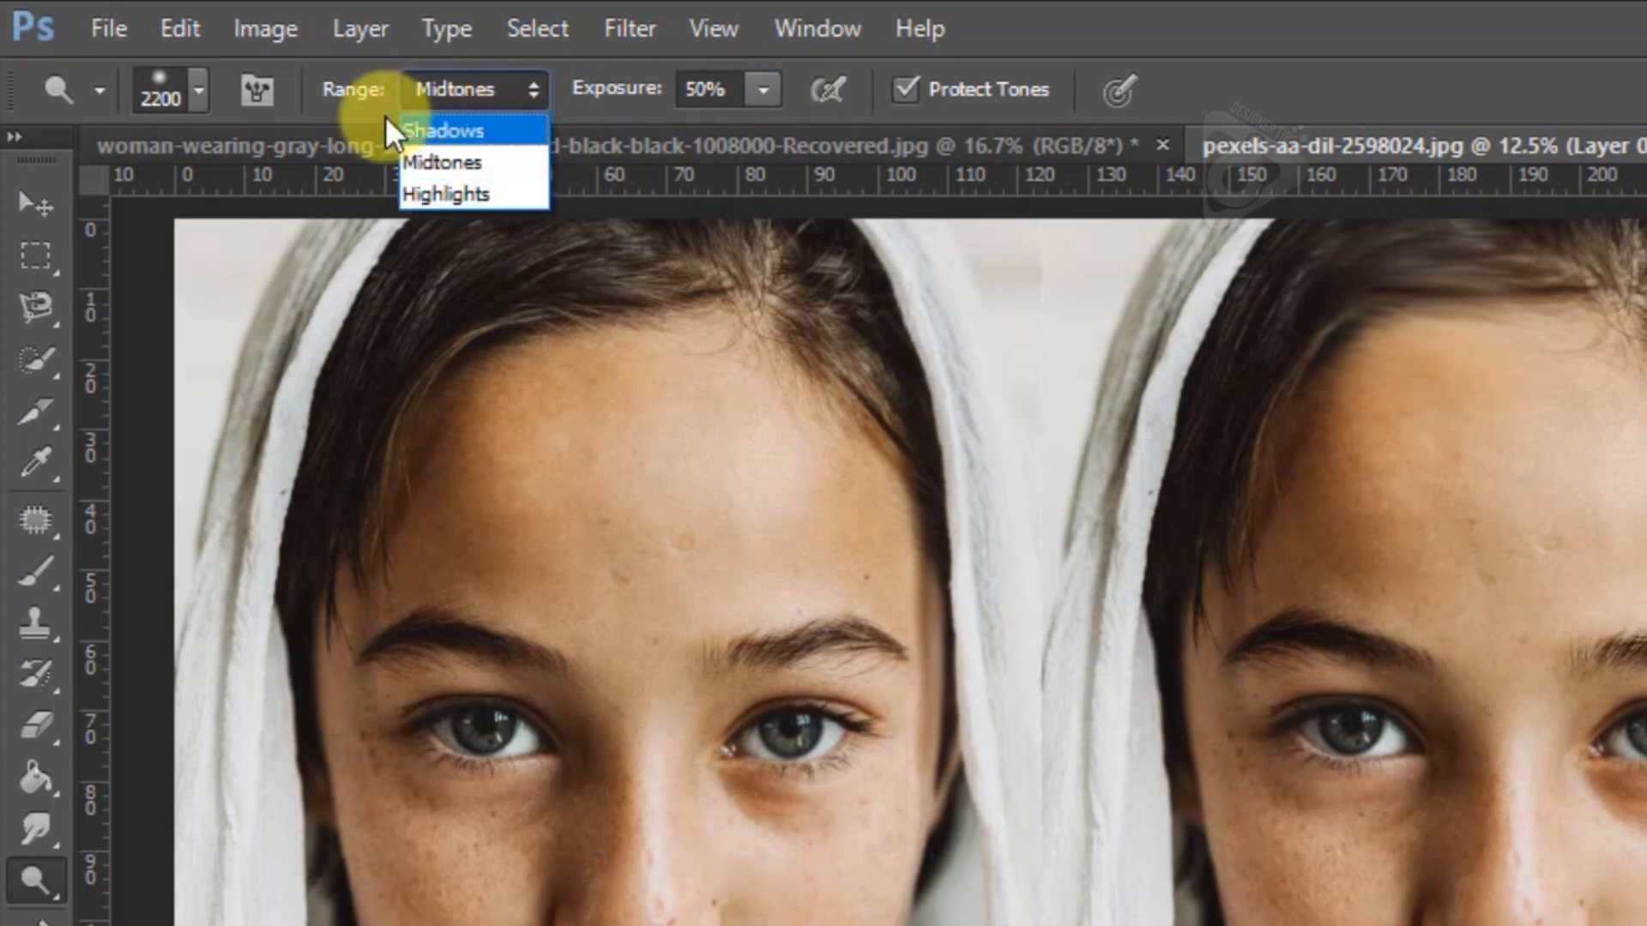
left_click(439, 103)
left_click_drag(763, 91, 764, 130)
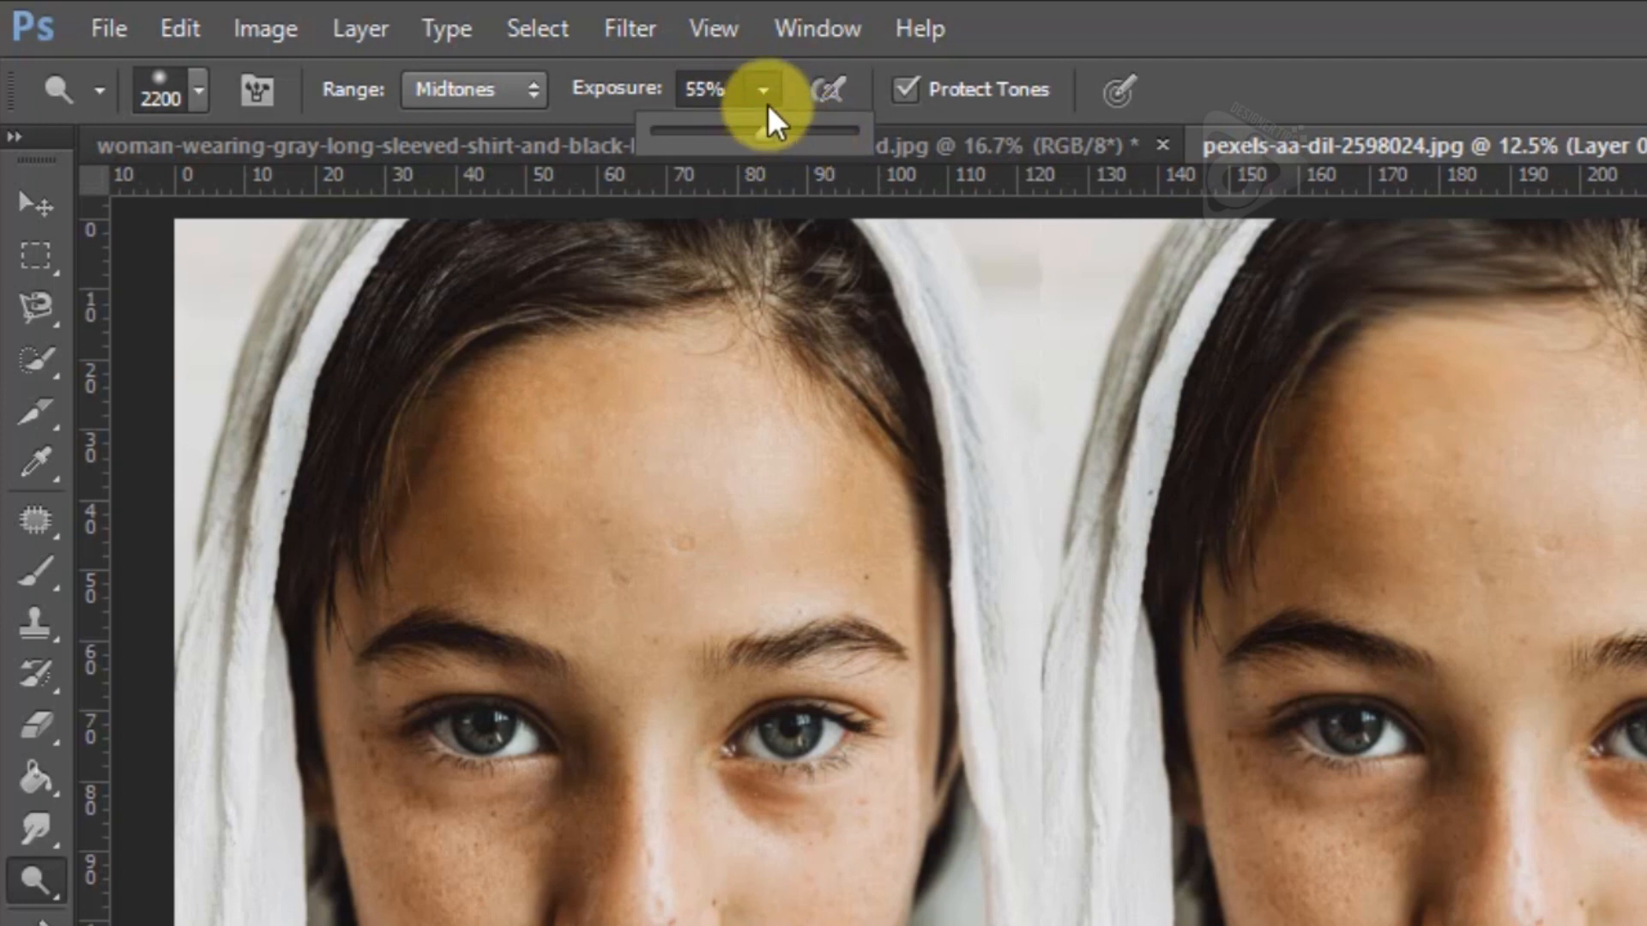
left_click(765, 100)
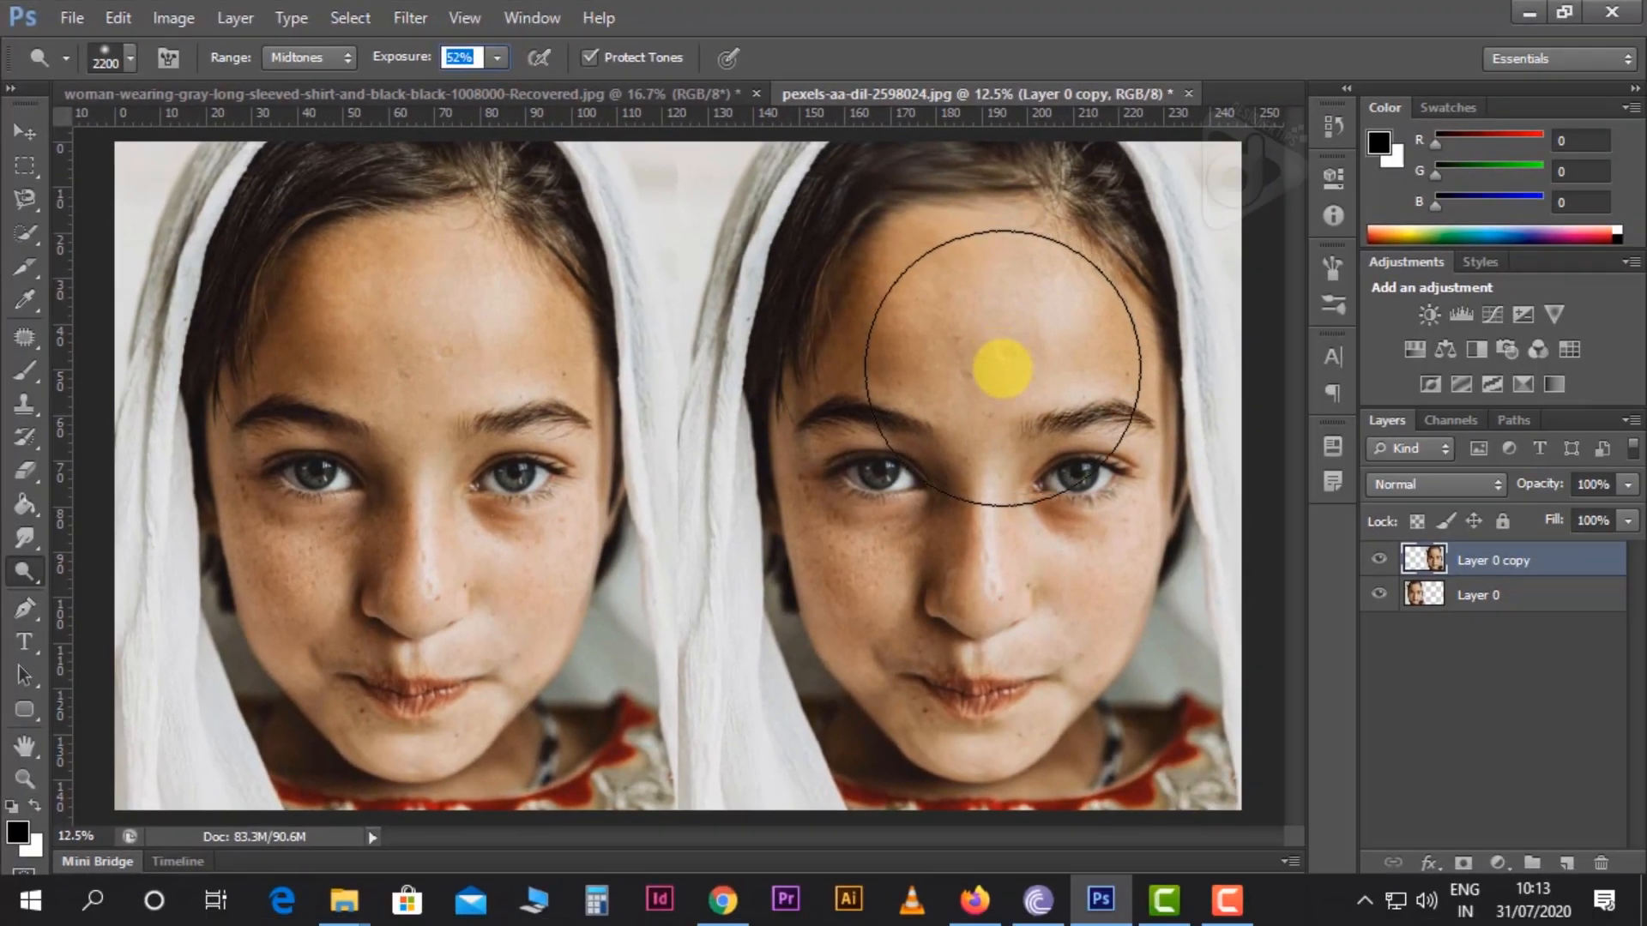
Enlarge the Dodge brush to about 3200 px and lighten the middle of the Layer 0 copy face
left_click(1001, 434)
key("bracketright")
key("bracketright")
key("bracketright")
key("bracketright")
key("bracketright")
key("bracketright")
key("bracketright")
key("bracketright")
key("bracketright")
key("bracketright")
key("bracketright")
key("bracketright")
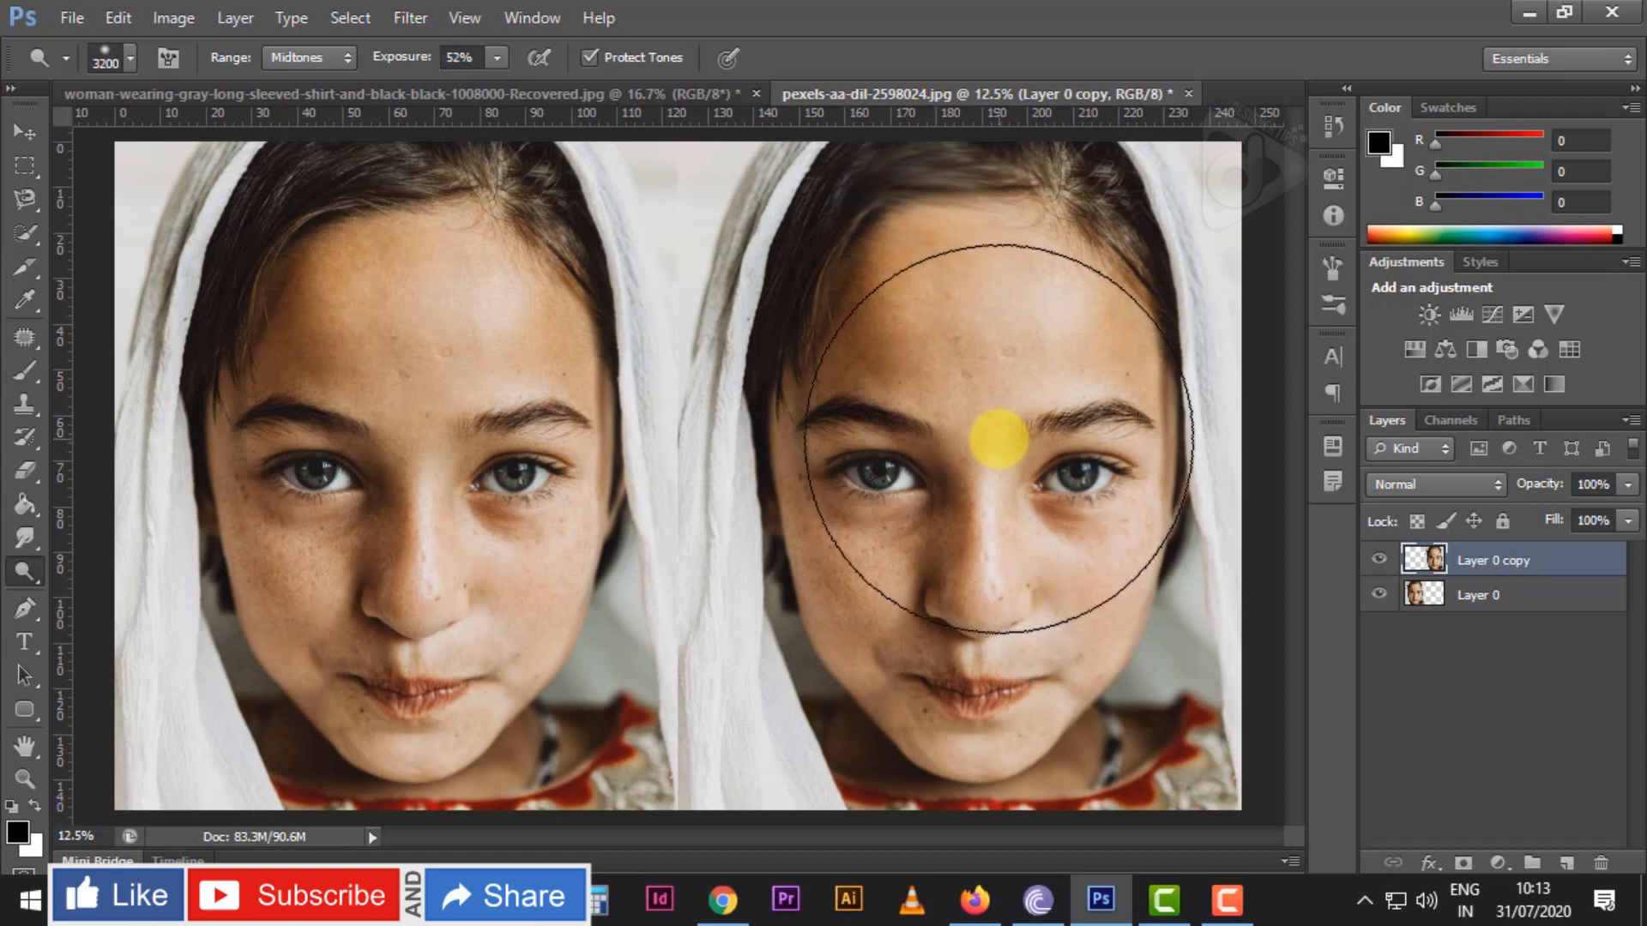
left_click(994, 448)
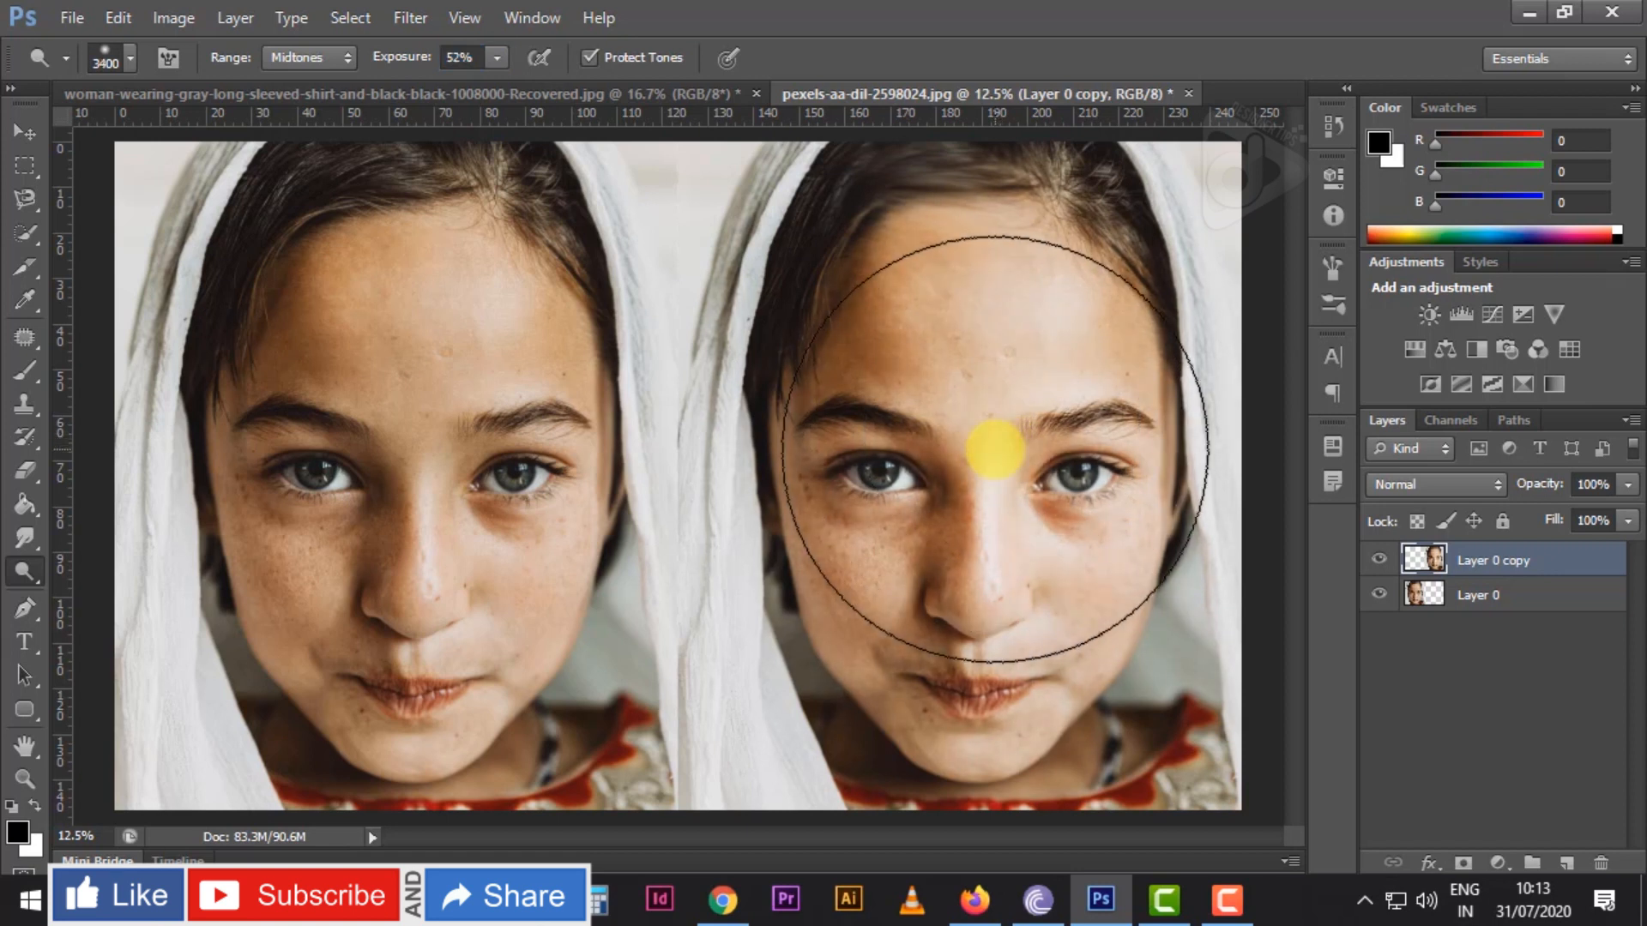
Reduce the Dodge brush to 1100 px and lighten the area around the left-hand eye of the Layer 0 copy face
key("bracketleft")
key("bracketleft")
key("bracketleft")
key("bracketleft")
key("bracketleft")
key("bracketleft")
key("bracketleft")
key("bracketleft")
key("bracketleft")
key("bracketleft")
key("bracketleft")
key("bracketleft")
key("bracketleft")
key("bracketleft")
key("bracketleft")
key("bracketleft")
key("bracketleft")
key("bracketleft")
key("bracketleft")
key("bracketleft")
left_click(873, 486)
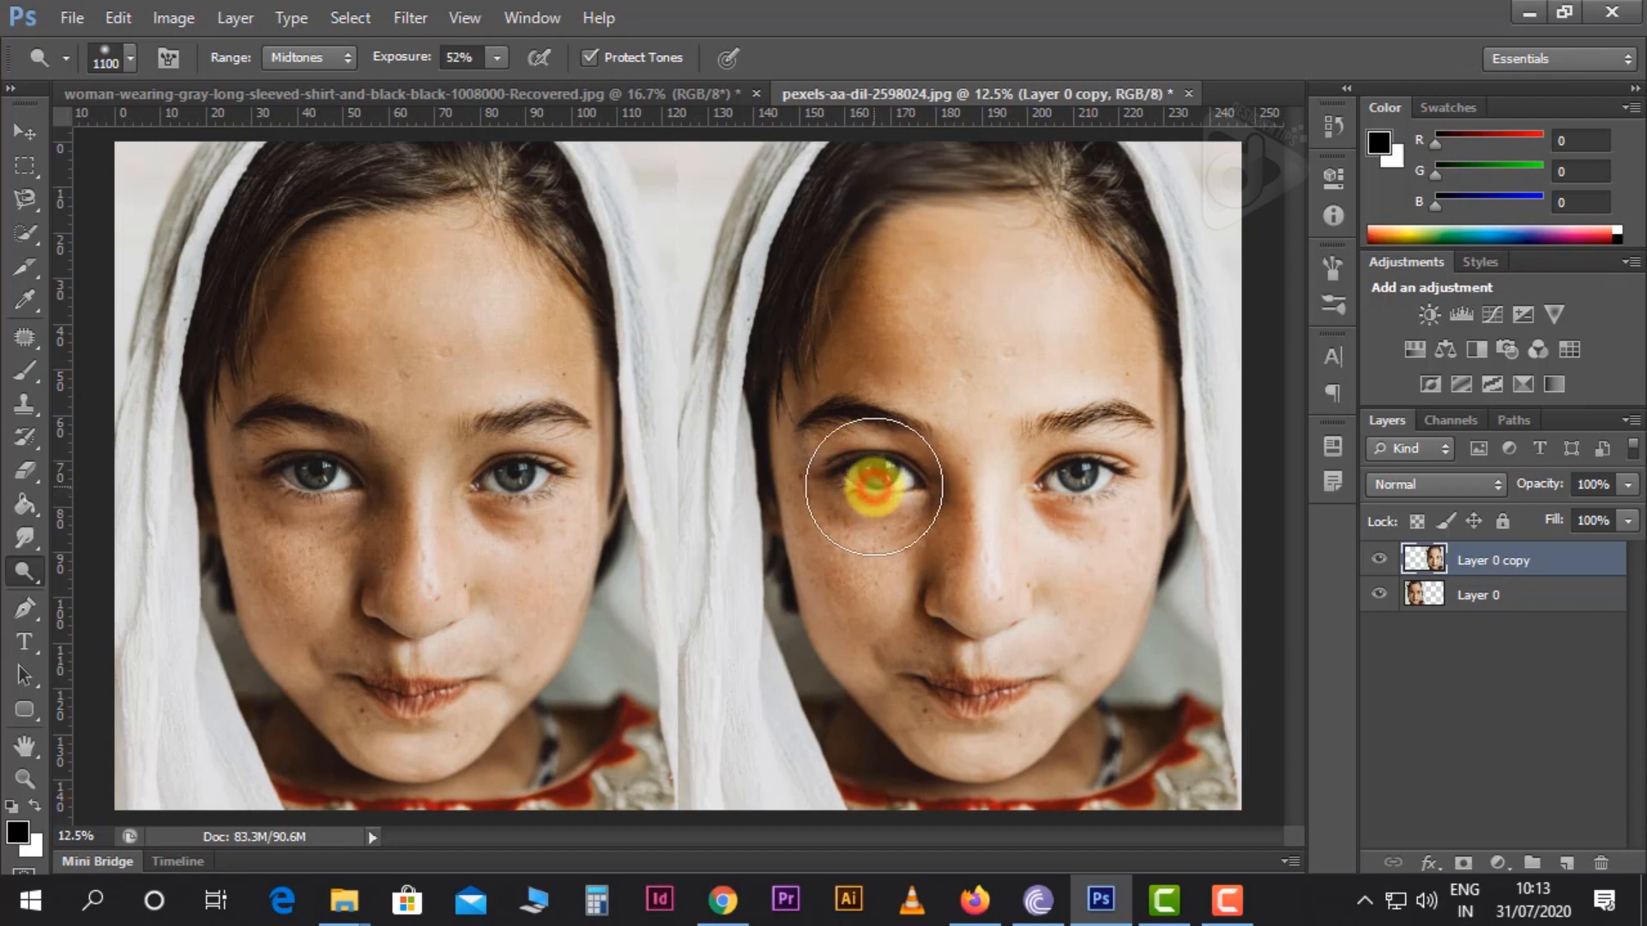
left_click(874, 487)
left_click(874, 487)
mouse_move(881, 496)
left_mouse_down()
mouse_move(860, 487)
mouse_move(887, 476)
mouse_move(878, 511)
mouse_move(860, 471)
mouse_move(875, 466)
mouse_move(859, 487)
mouse_move(876, 491)
mouse_move(633, 486)
left_mouse_up()
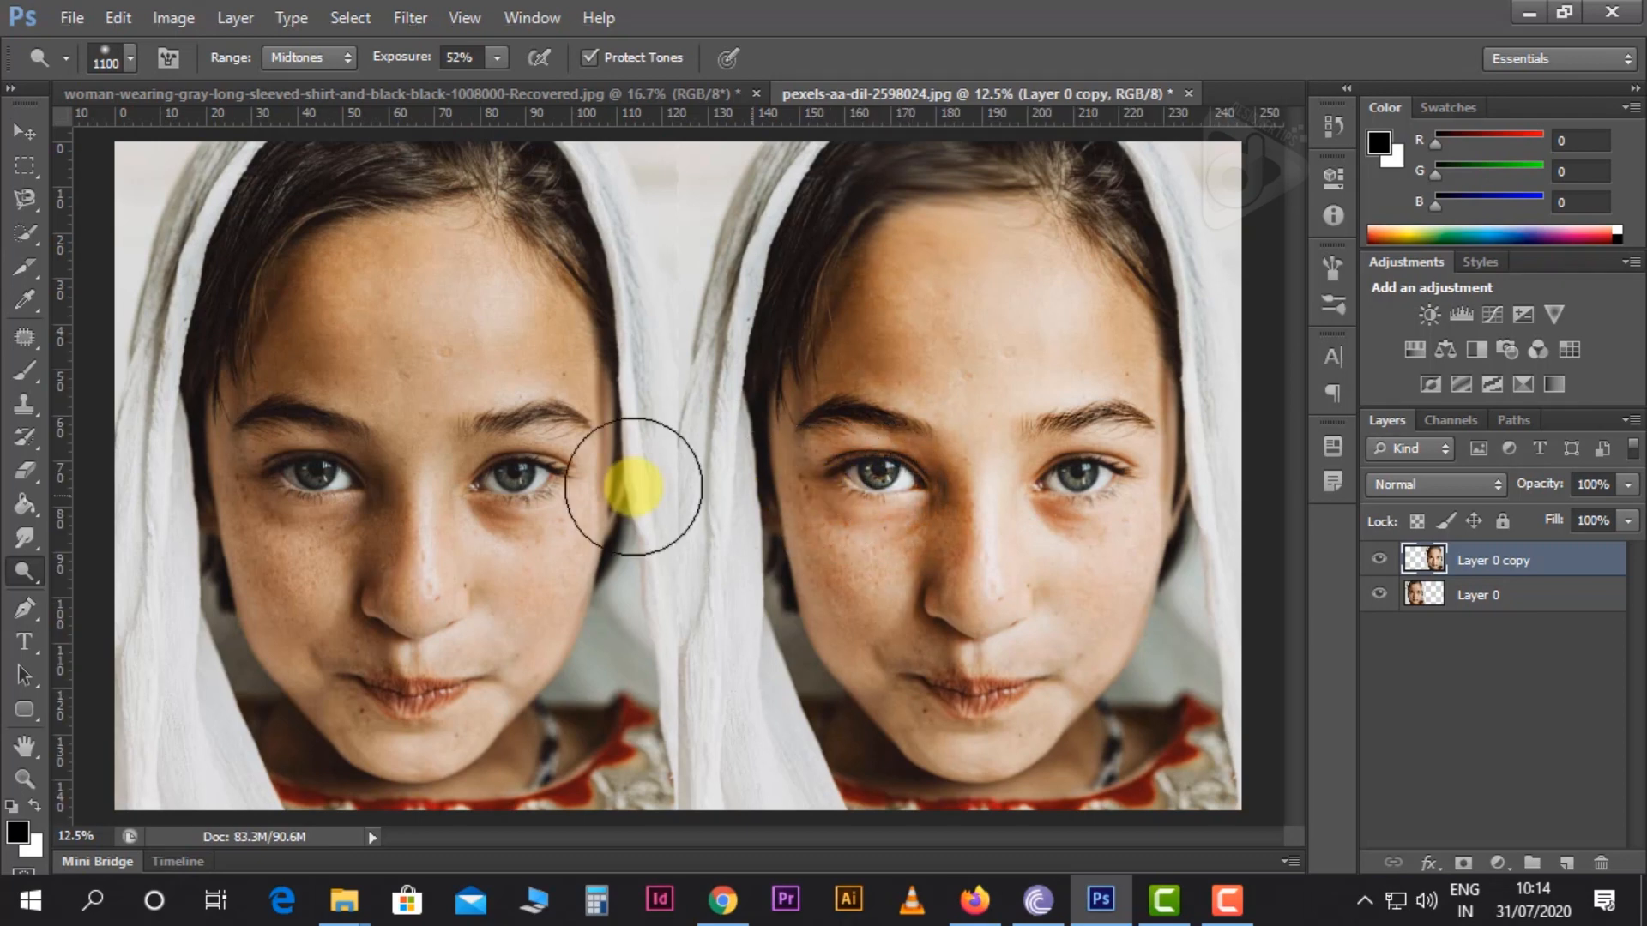
Darken the left-hand eye and cheek of the Layer 0 copy face with the Burn tool
left_click(25, 571)
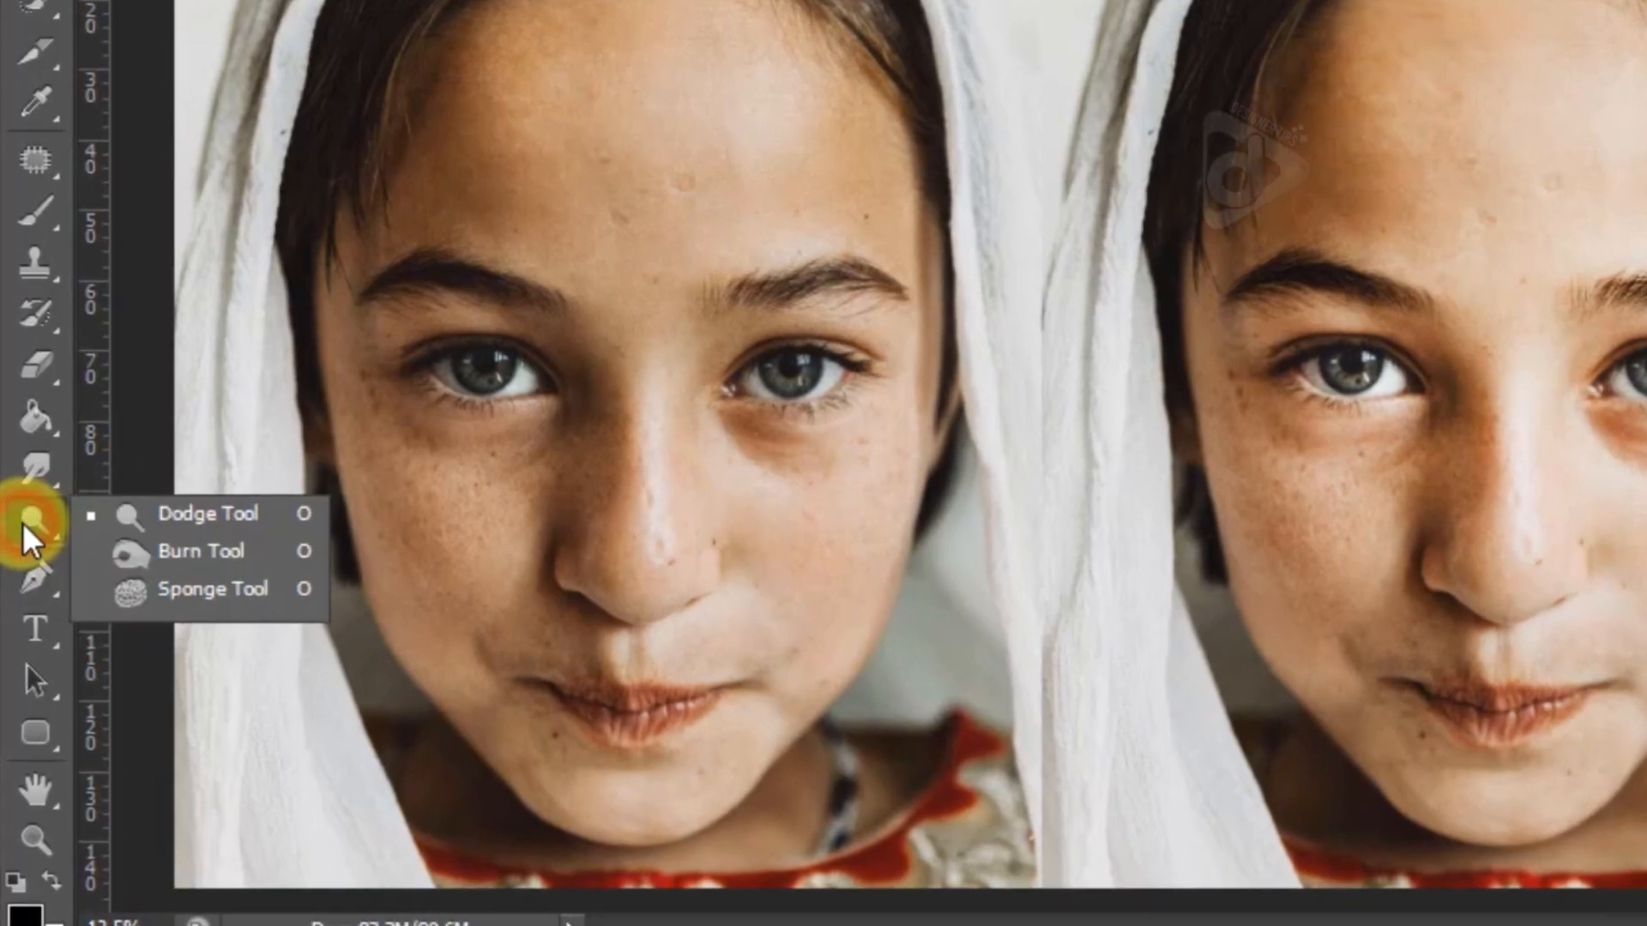
left_click(168, 547)
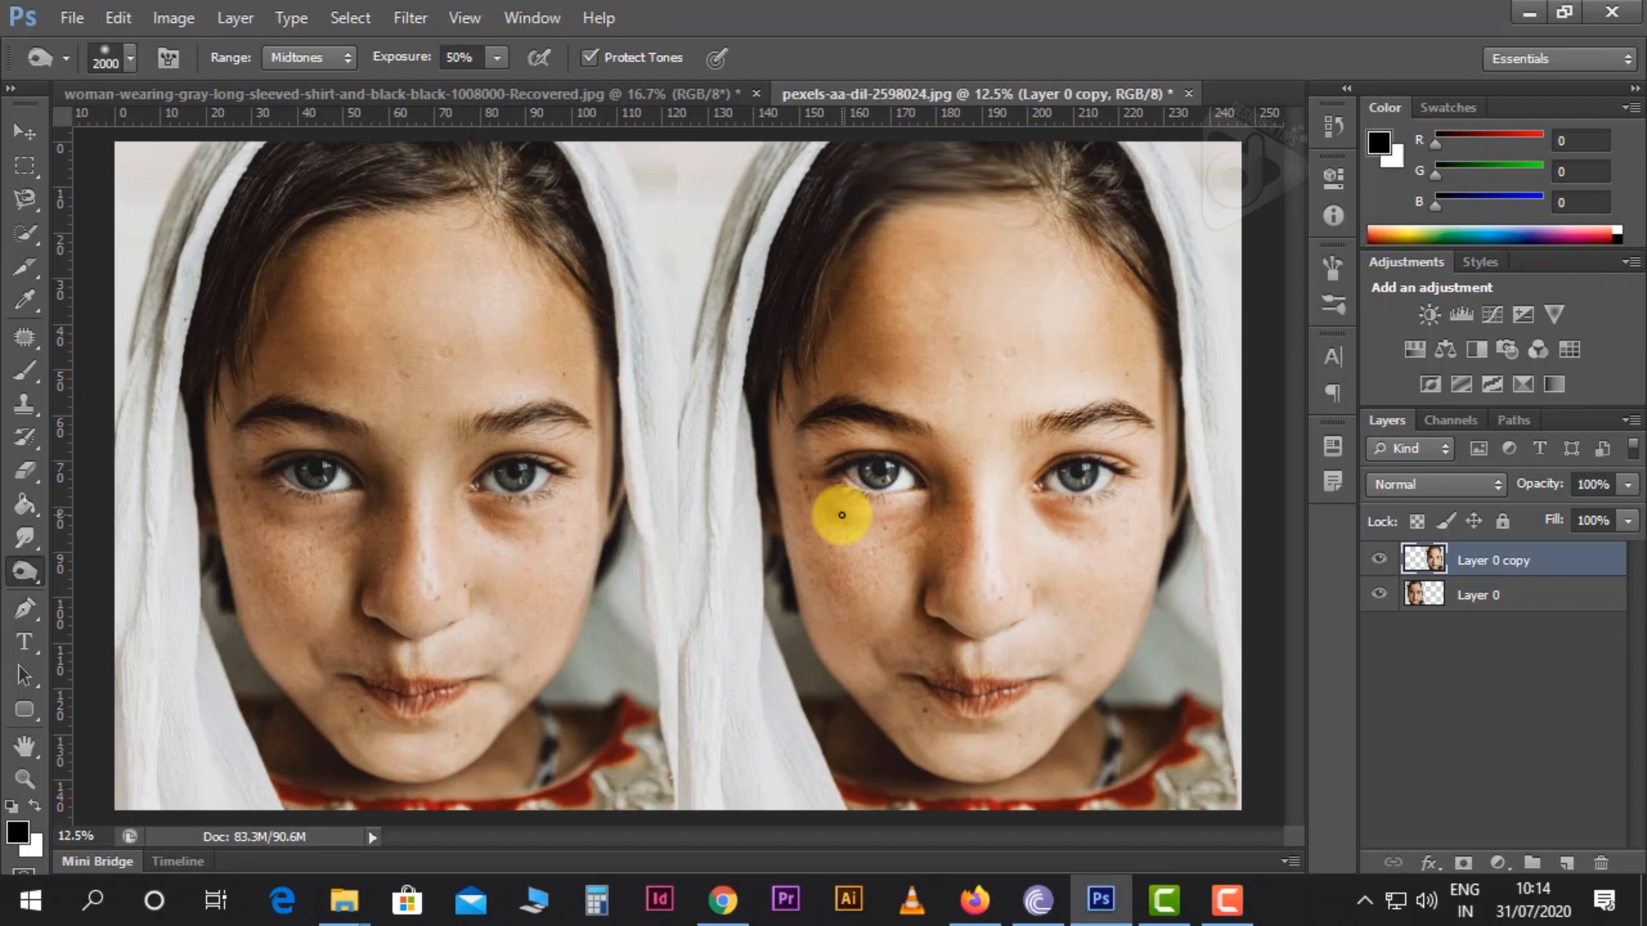
left_click_drag(851, 504, 866, 513)
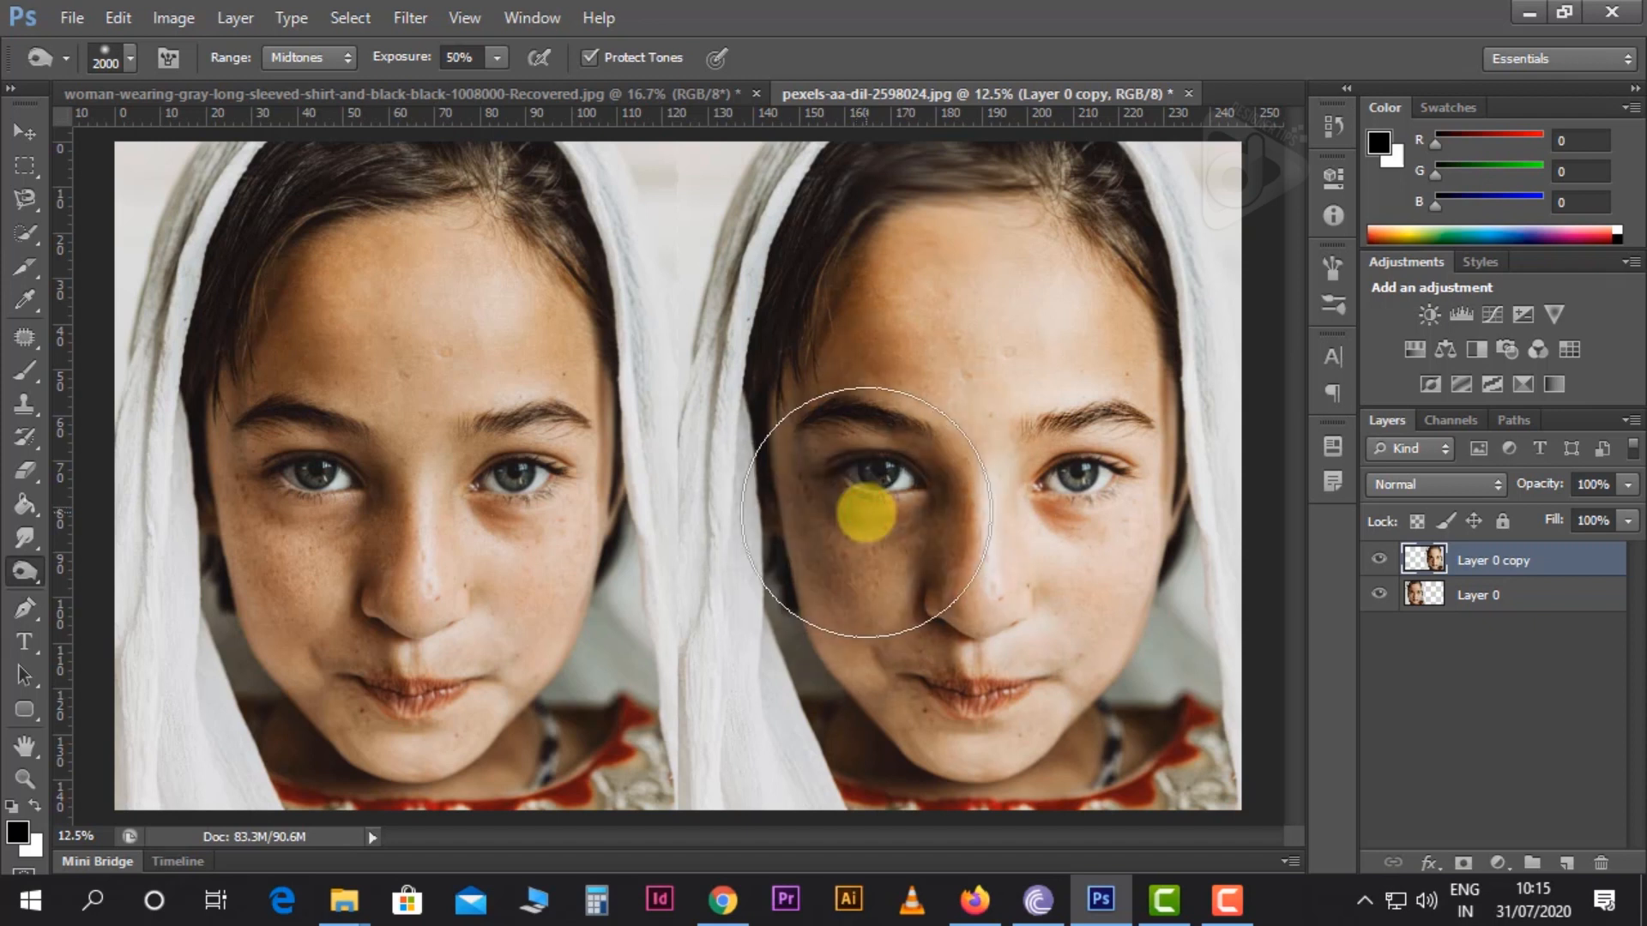
left_click_drag(866, 512, 867, 513)
left_click(866, 512)
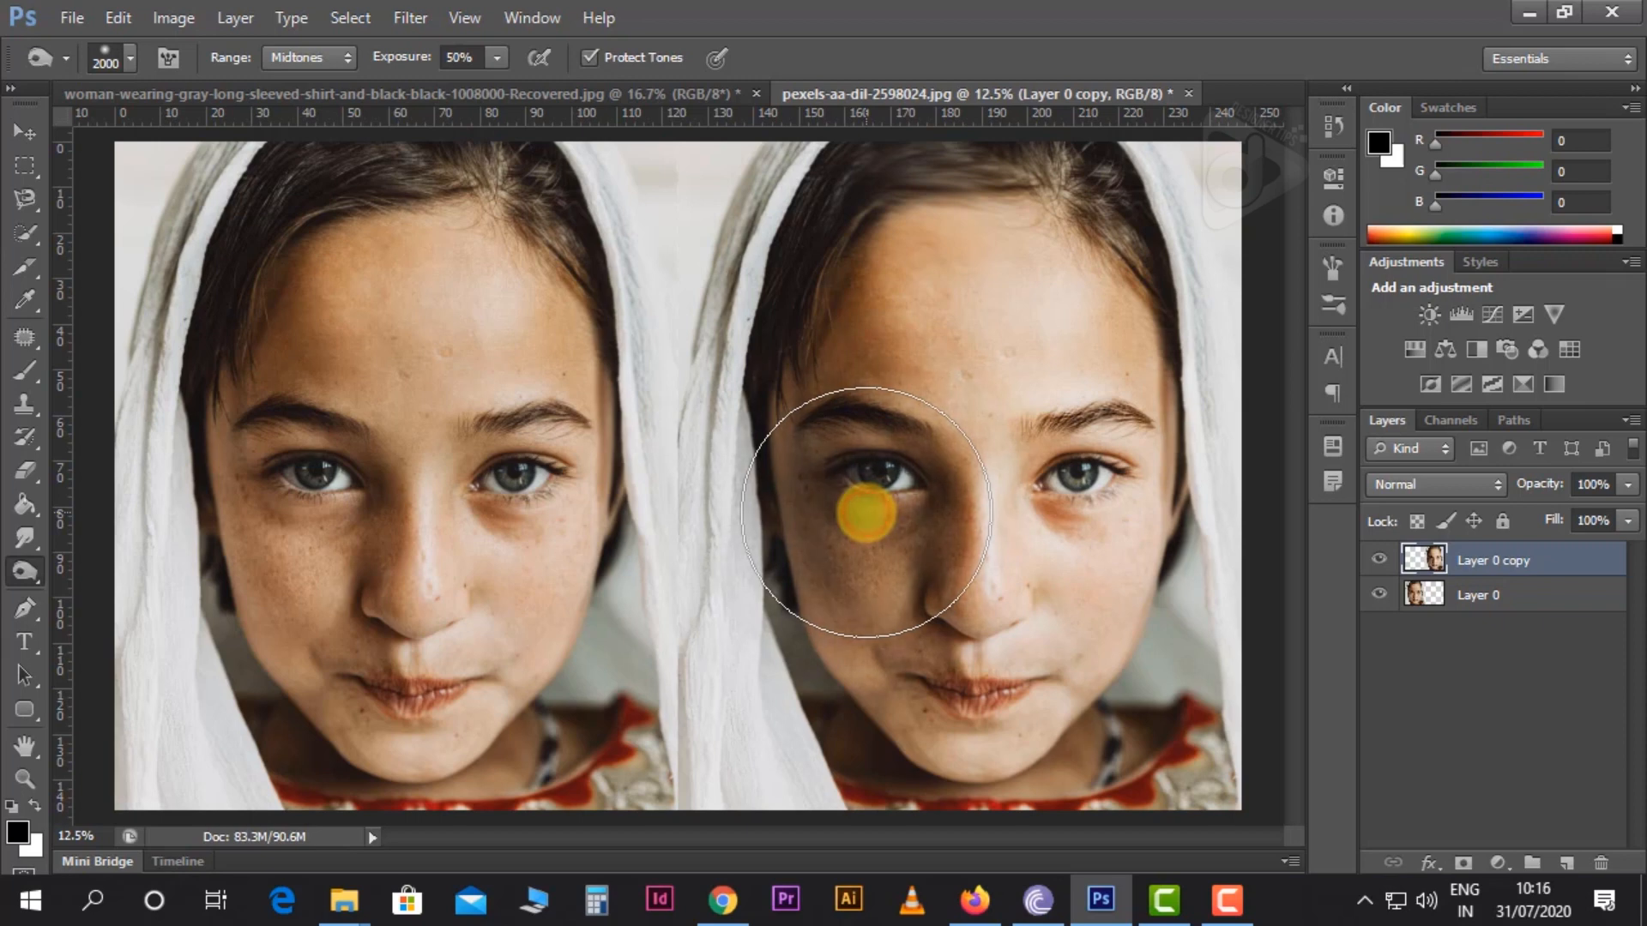
left_click(866, 512)
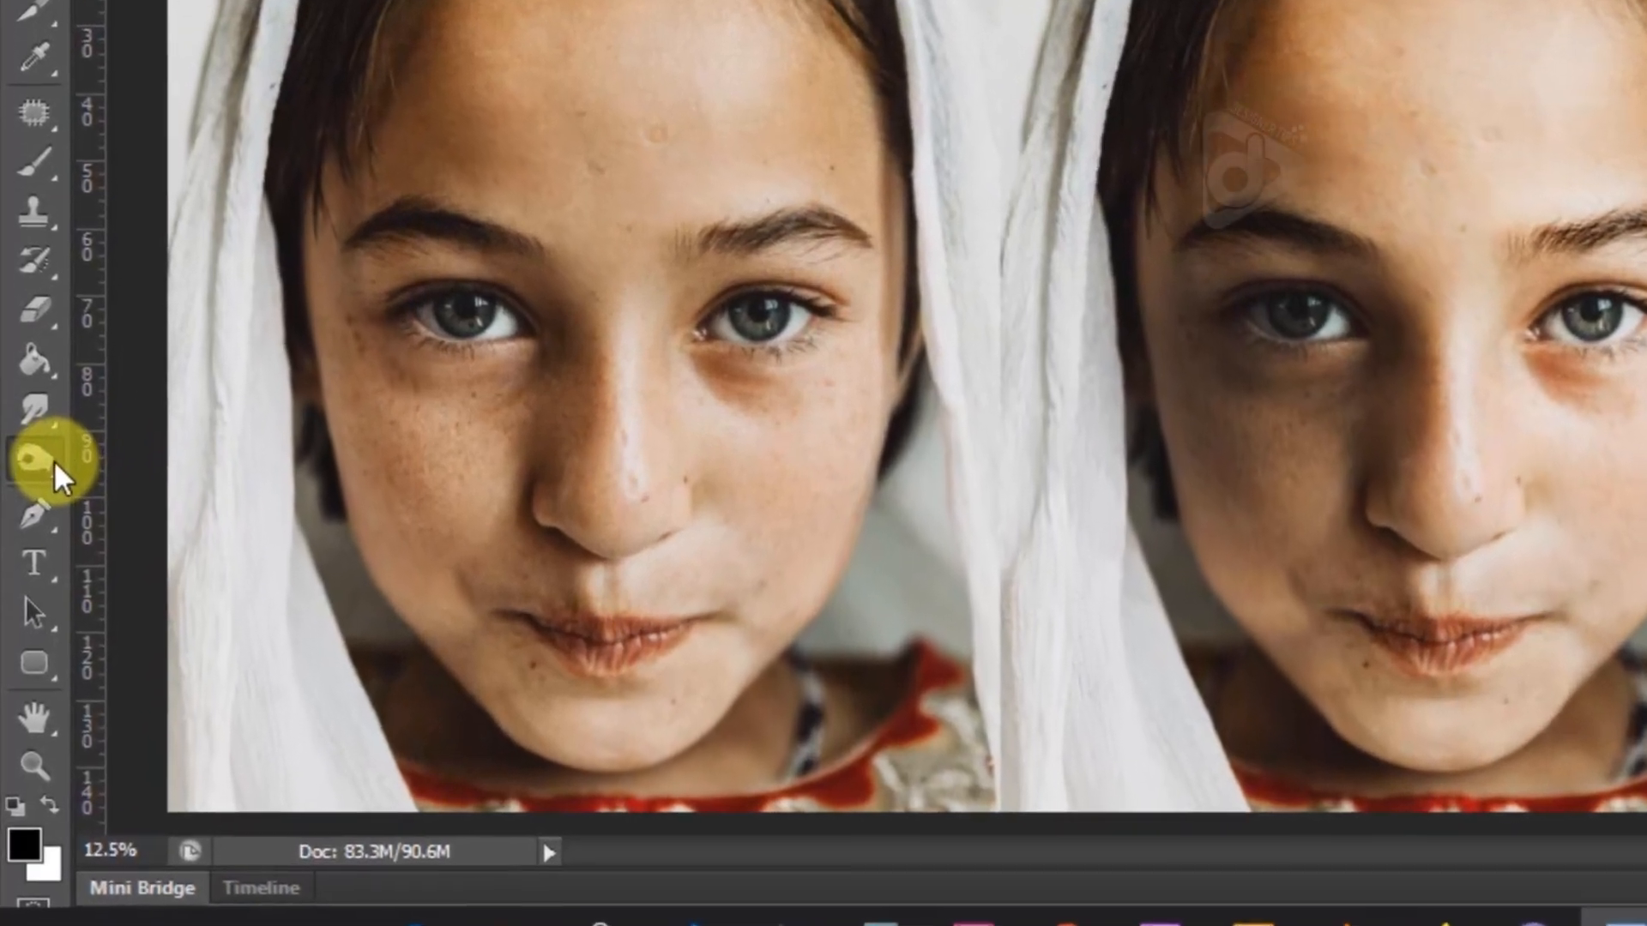
Activate the Sponge tool and set its brush size to 1289 px
left_click(34, 571)
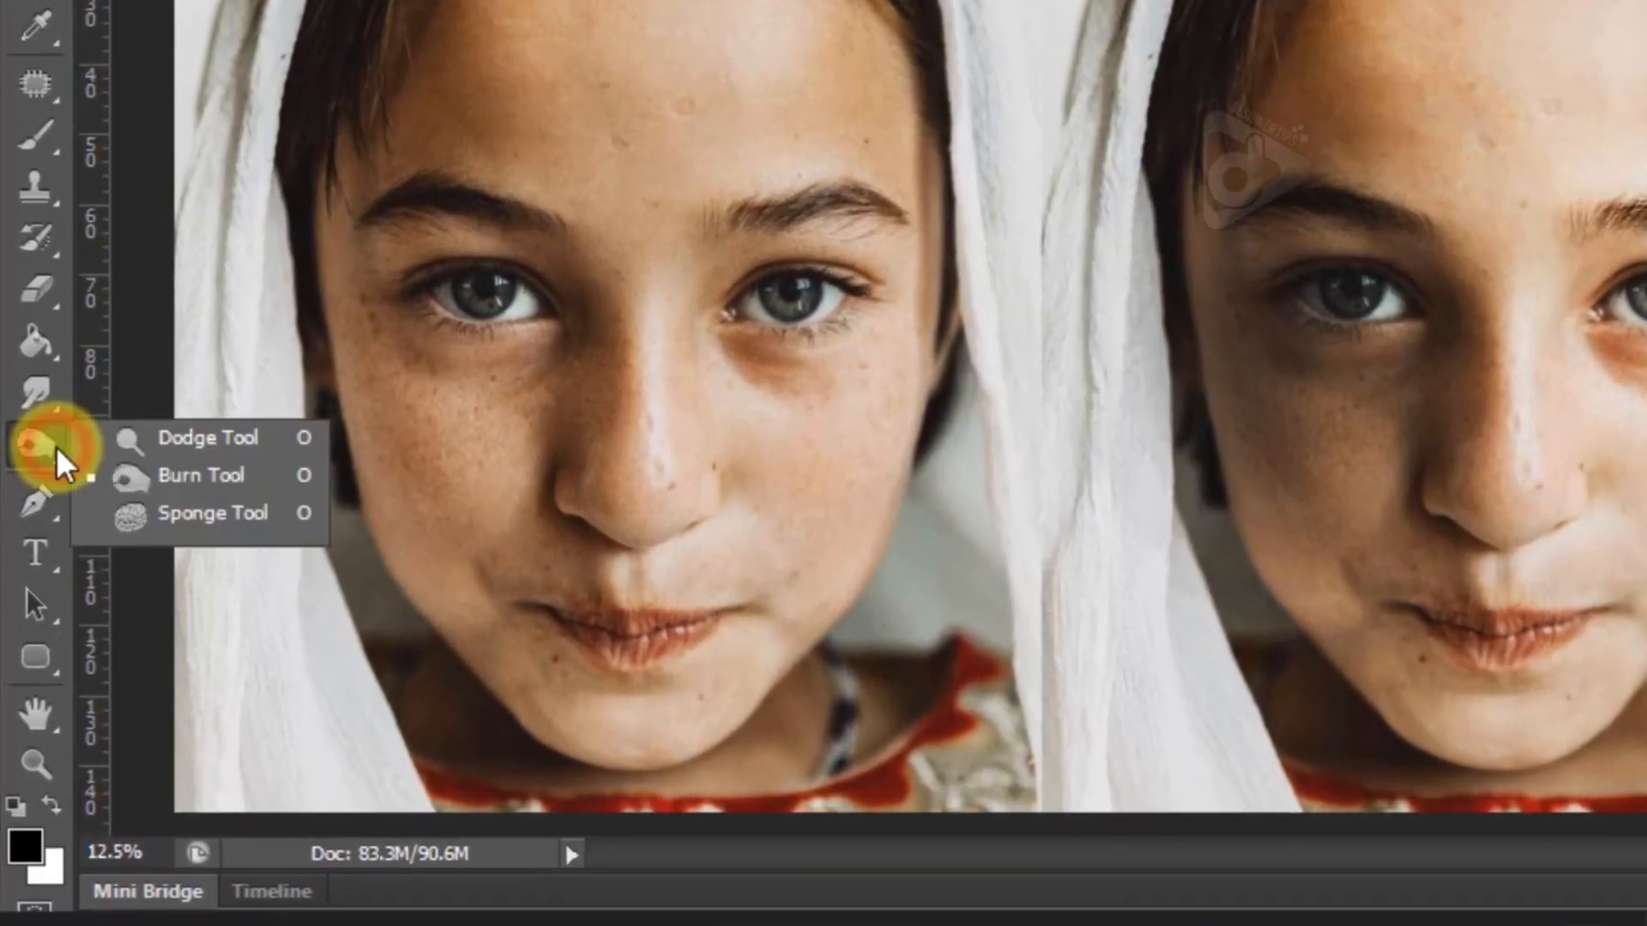
left_click(207, 513)
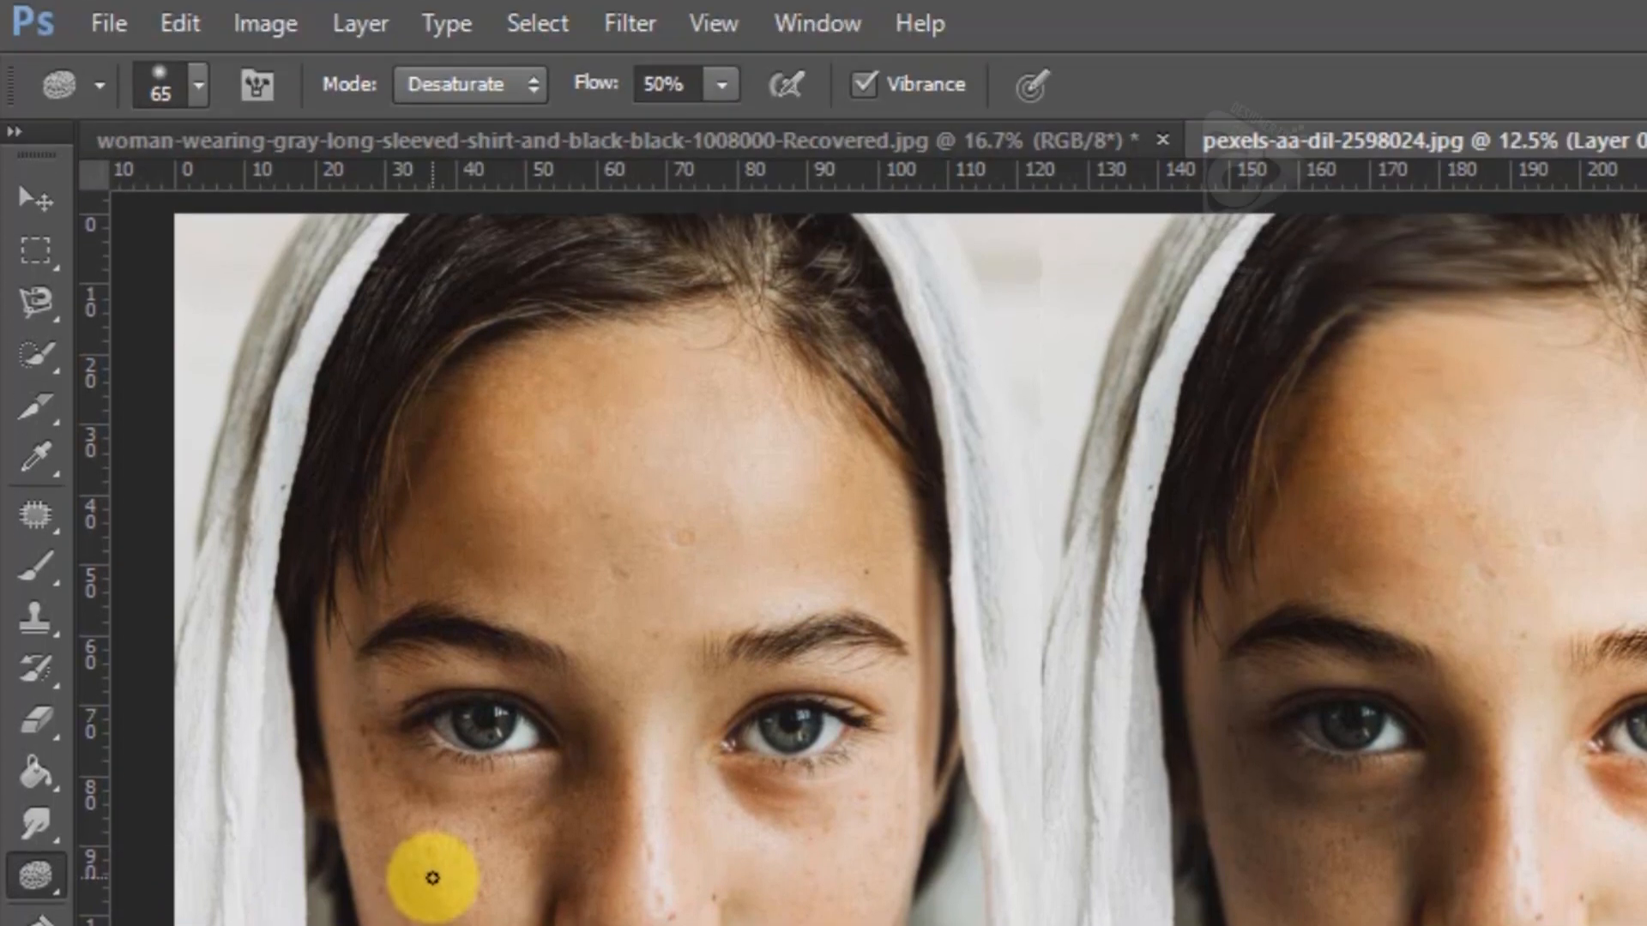
left_click(200, 84)
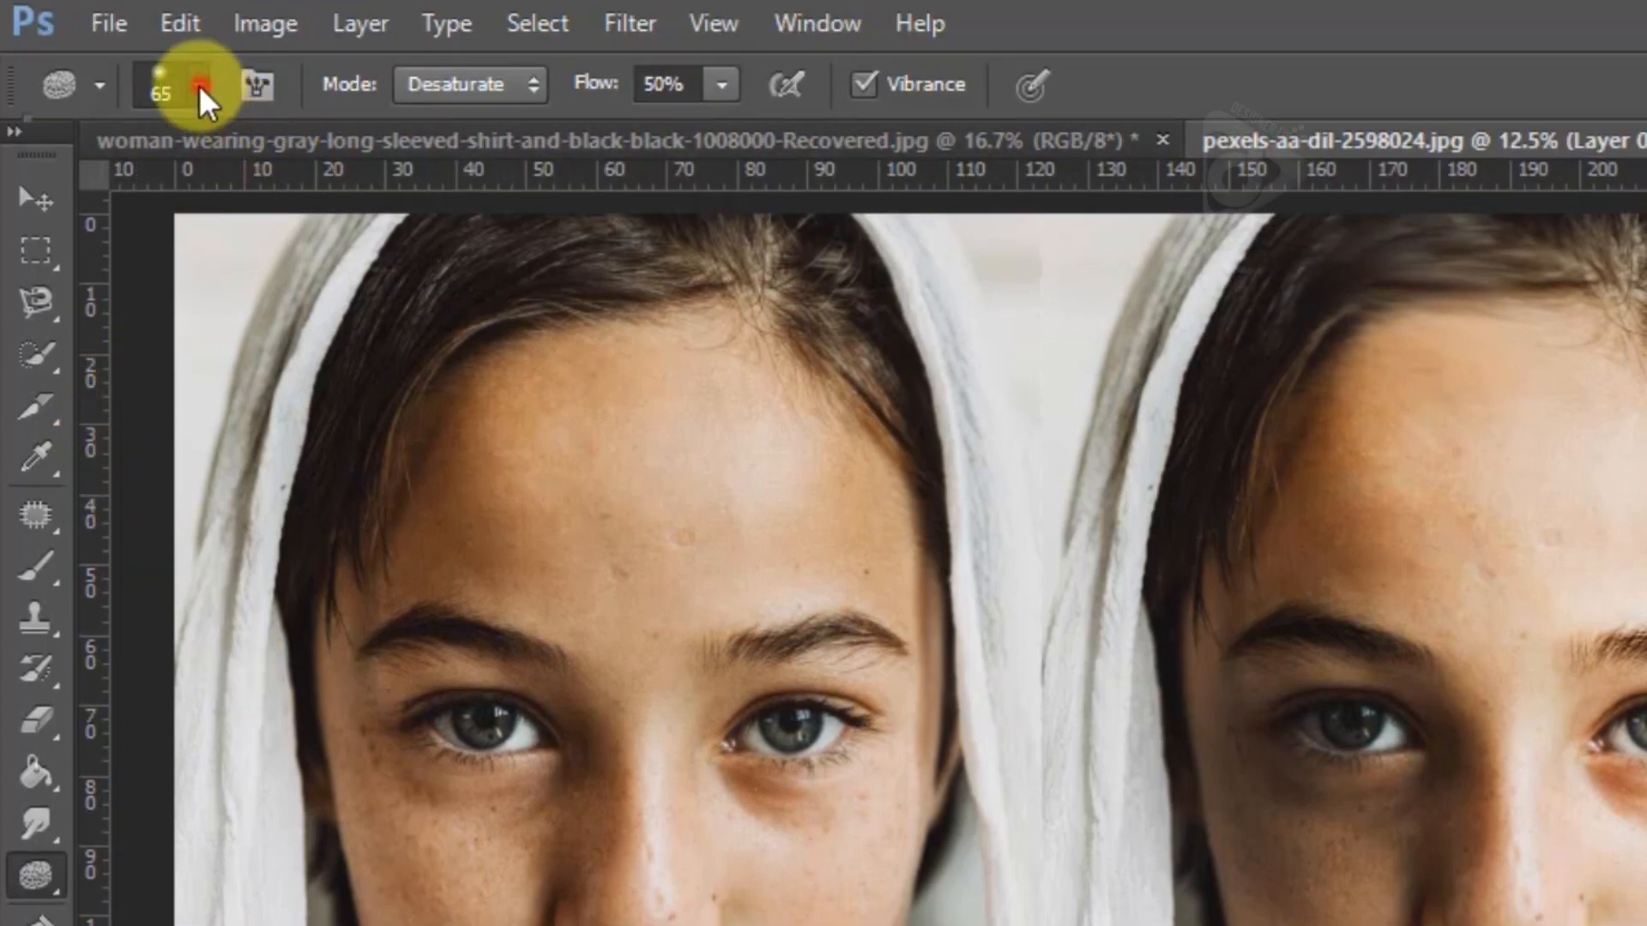
mouse_move(283, 206)
left_mouse_down()
mouse_move(398, 222)
mouse_move(417, 208)
left_mouse_up()
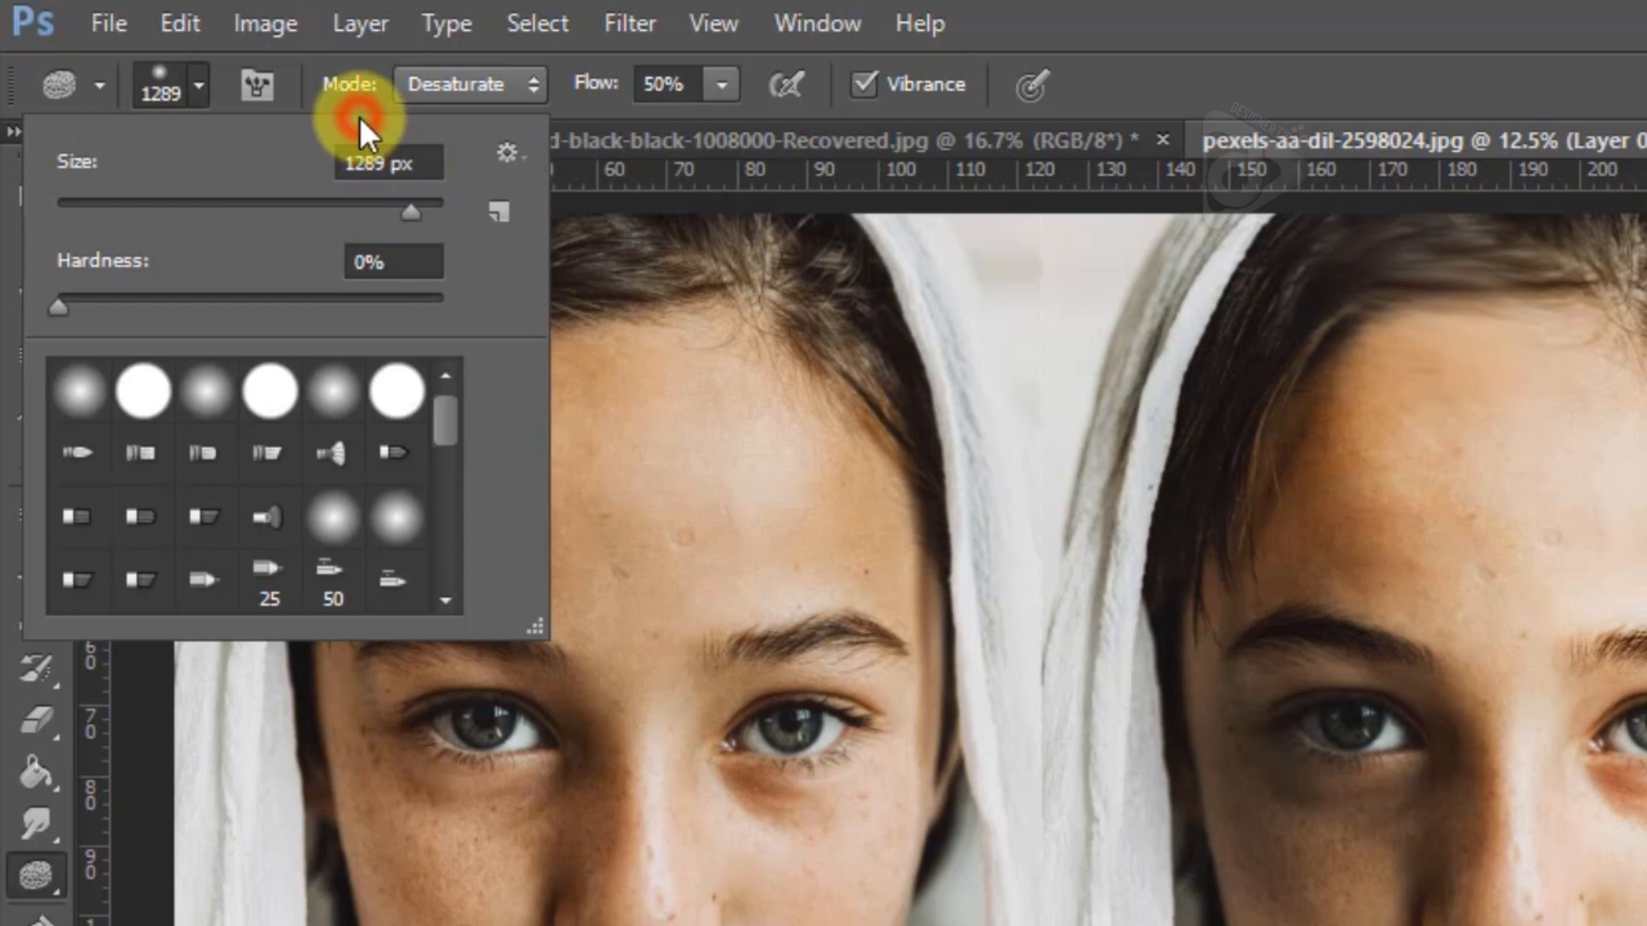
left_click(338, 100)
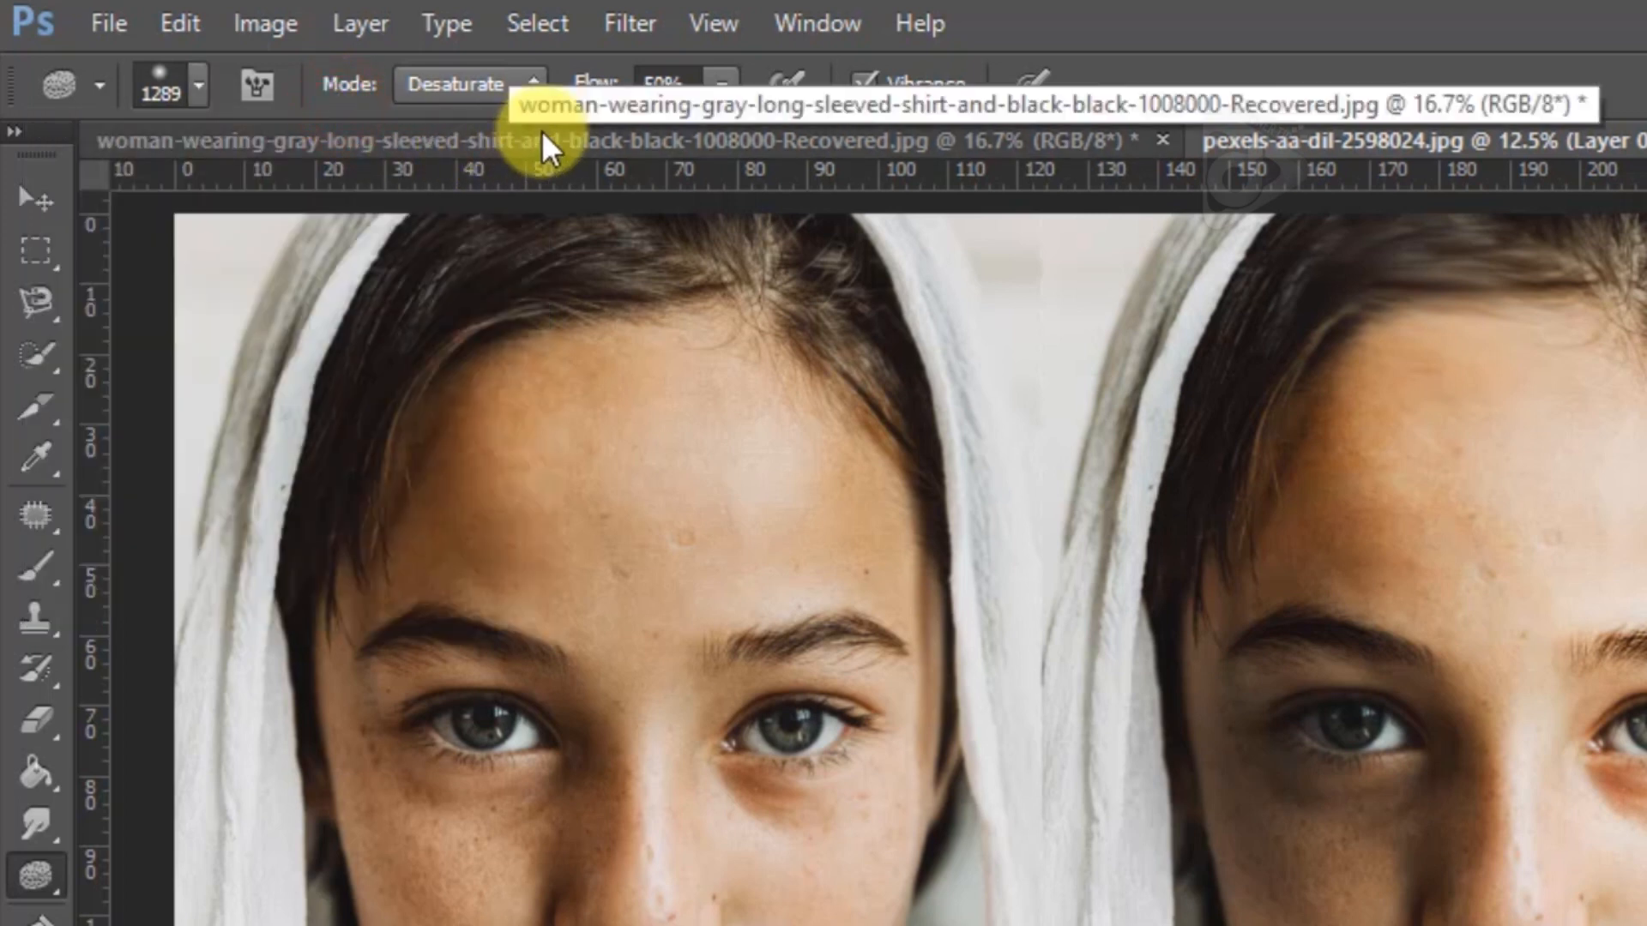
Set the Sponge tool to Desaturate mode with 100% flow
left_click(434, 96)
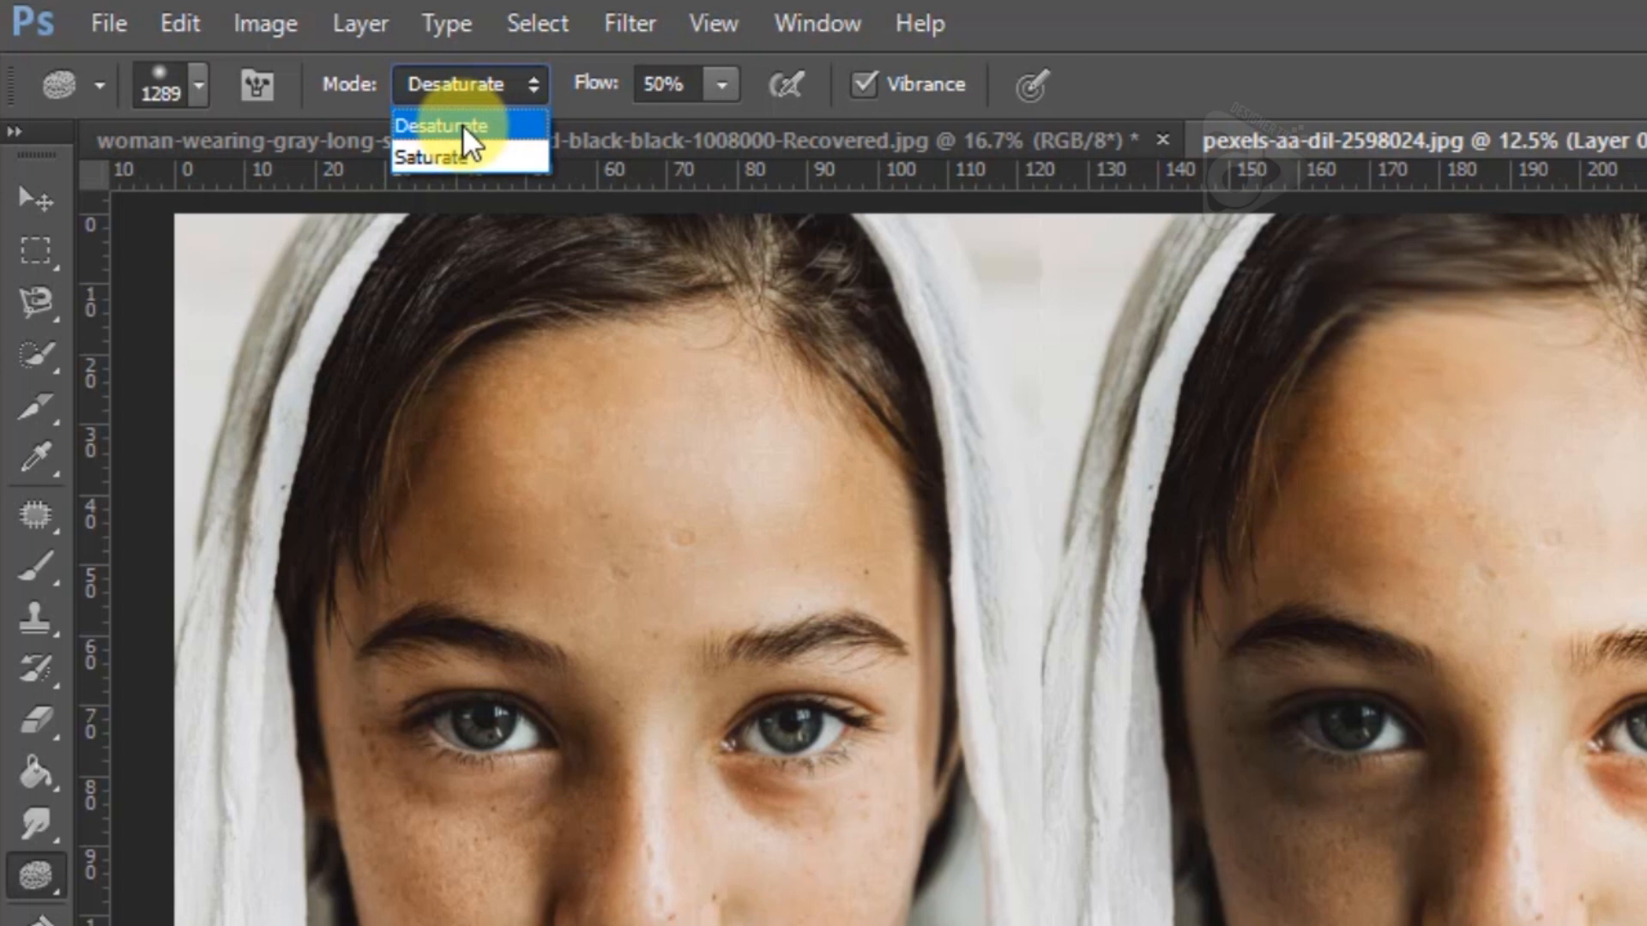
left_click(462, 125)
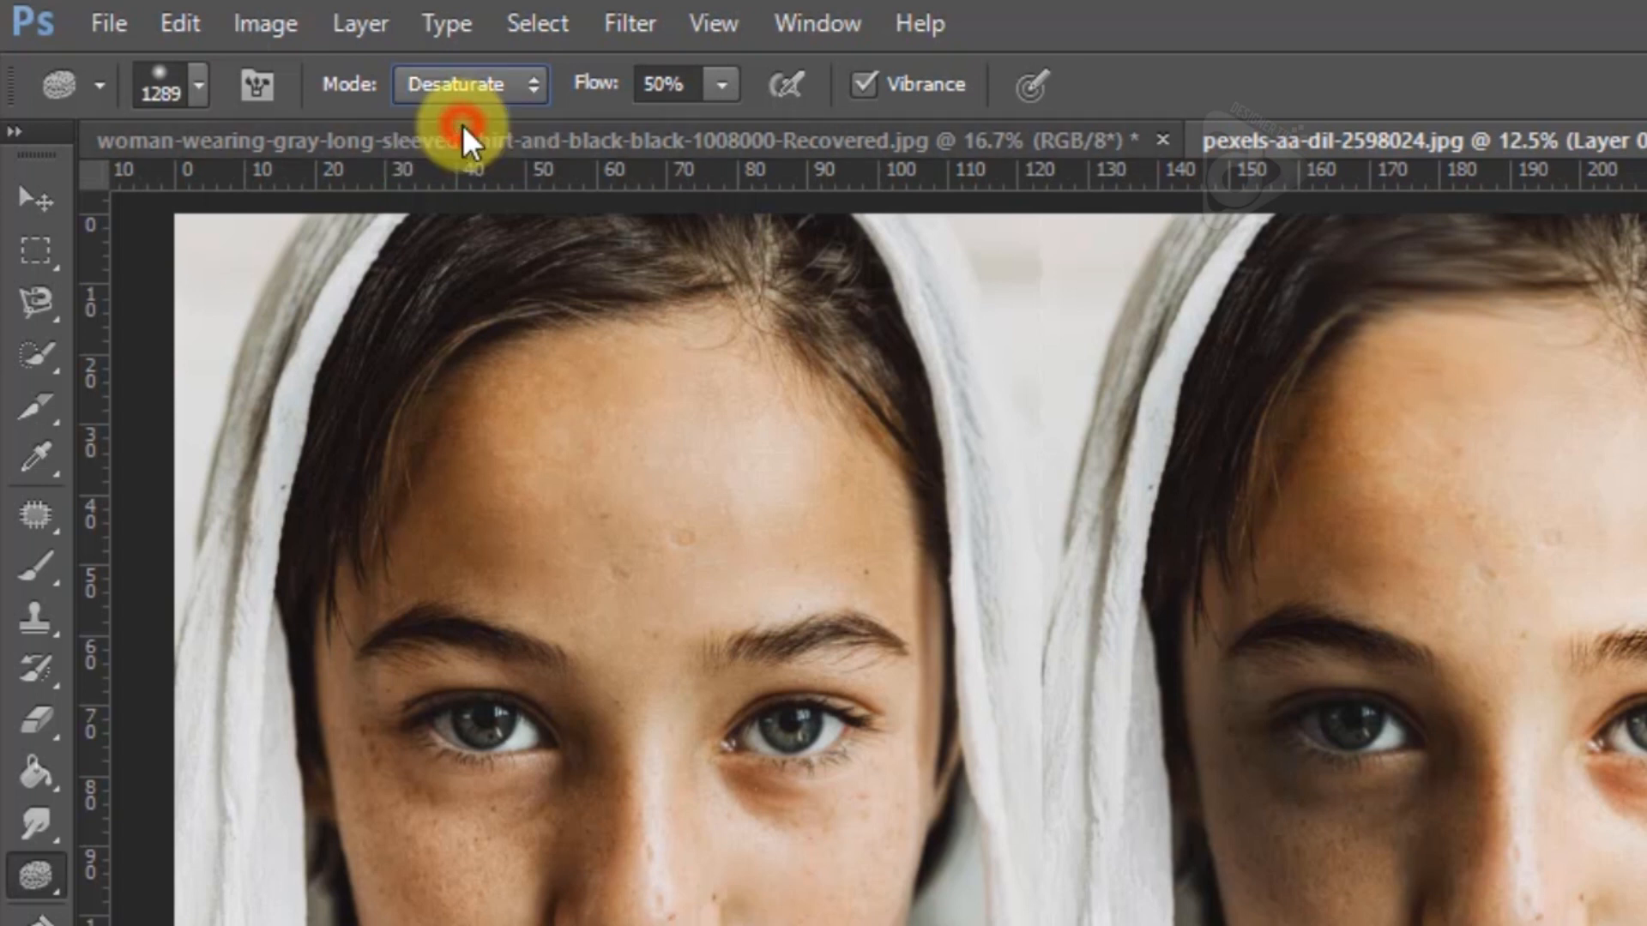
left_click(722, 95)
left_click_drag(751, 125, 861, 127)
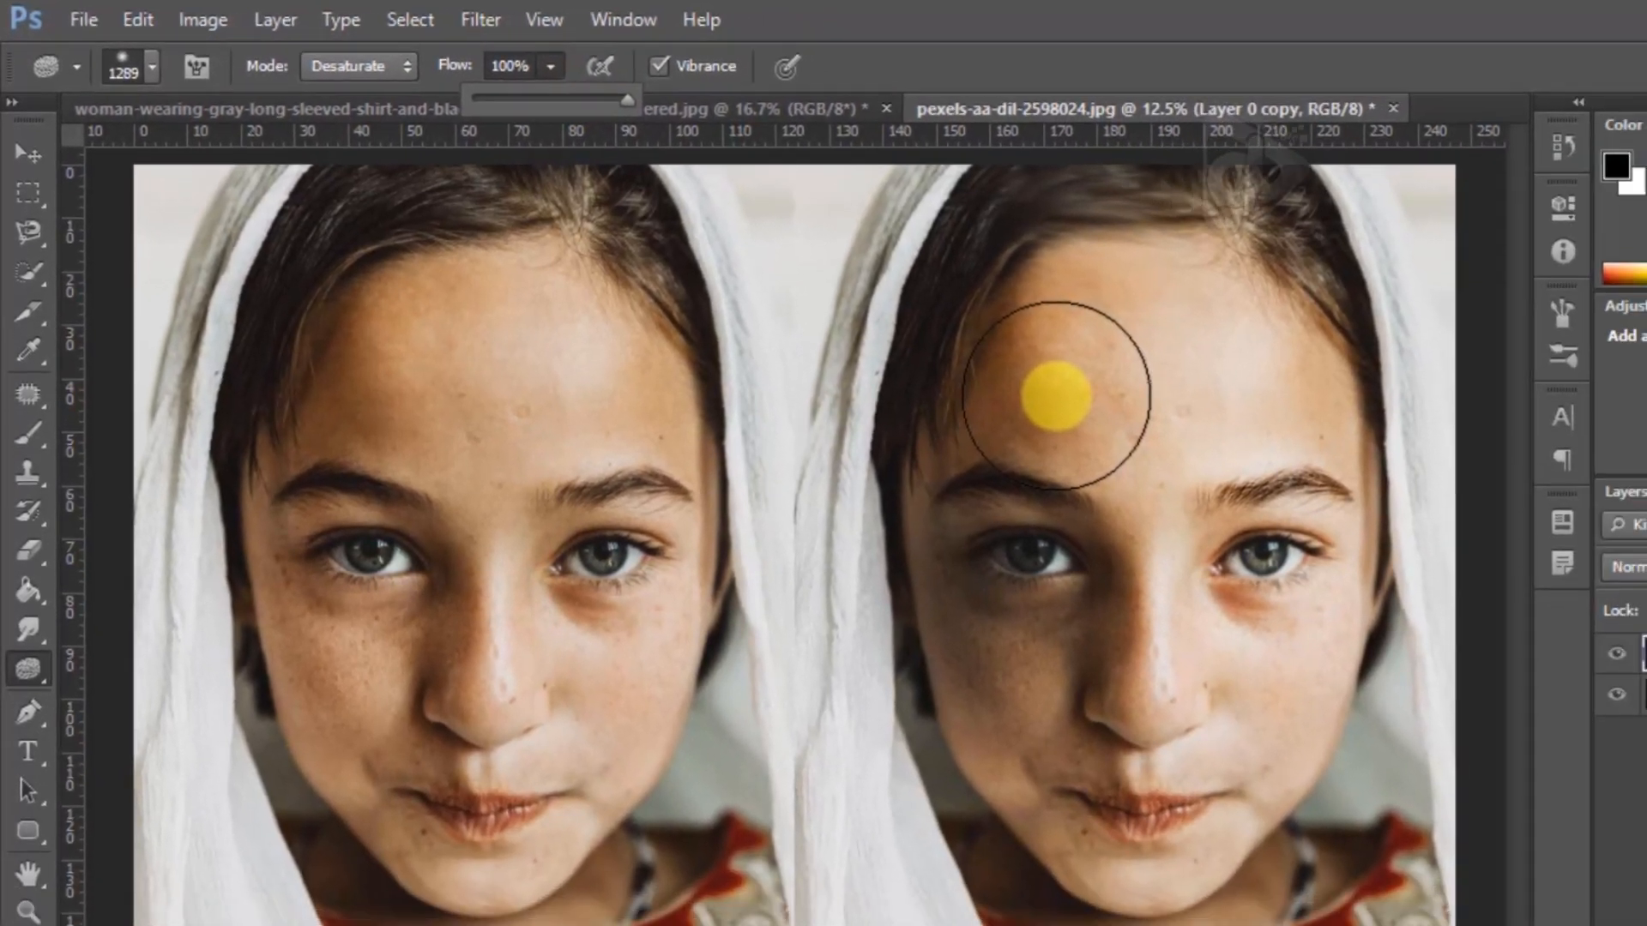
Try desaturating the whole Layer 0 copy face with the Sponge tool and undo the strokes
mouse_move(1056, 398)
left_mouse_down()
mouse_move(1211, 486)
mouse_move(1048, 447)
mouse_move(1249, 590)
left_mouse_up()
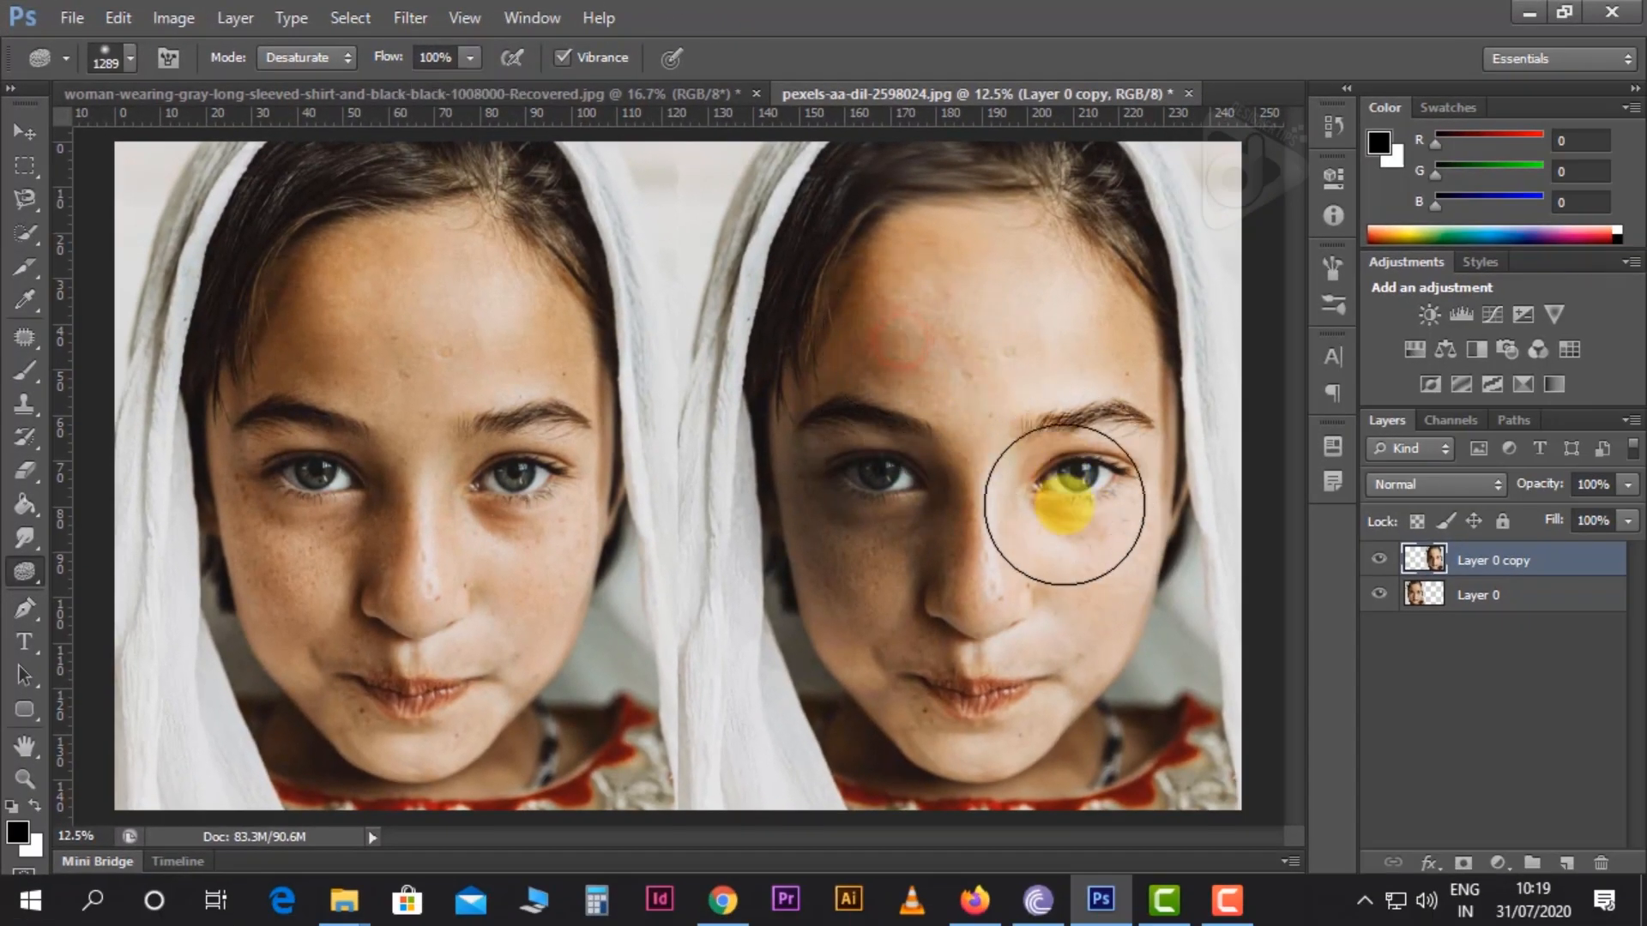
mouse_move(1064, 504)
left_mouse_down()
mouse_move(1016, 502)
mouse_move(998, 442)
mouse_move(1053, 410)
mouse_move(1070, 514)
mouse_move(949, 503)
mouse_move(903, 354)
mouse_move(1064, 314)
mouse_move(1084, 558)
mouse_move(980, 666)
mouse_move(843, 478)
mouse_move(887, 301)
mouse_move(816, 213)
mouse_move(1044, 208)
mouse_move(1113, 504)
mouse_move(1116, 667)
mouse_move(1057, 725)
mouse_move(977, 729)
mouse_move(961, 711)
mouse_move(964, 731)
mouse_move(934, 685)
mouse_move(807, 614)
mouse_move(890, 572)
mouse_move(862, 271)
mouse_move(933, 198)
mouse_move(874, 212)
mouse_move(1068, 209)
mouse_move(1117, 286)
mouse_move(1126, 621)
mouse_move(1059, 770)
mouse_move(1175, 770)
mouse_move(1037, 762)
mouse_move(1075, 782)
mouse_move(1139, 727)
mouse_move(1155, 748)
mouse_move(1114, 794)
mouse_move(1082, 786)
mouse_move(1060, 815)
mouse_move(1200, 768)
mouse_move(1117, 775)
mouse_move(1008, 834)
mouse_move(1060, 848)
mouse_move(1128, 769)
mouse_move(1002, 601)
left_mouse_up()
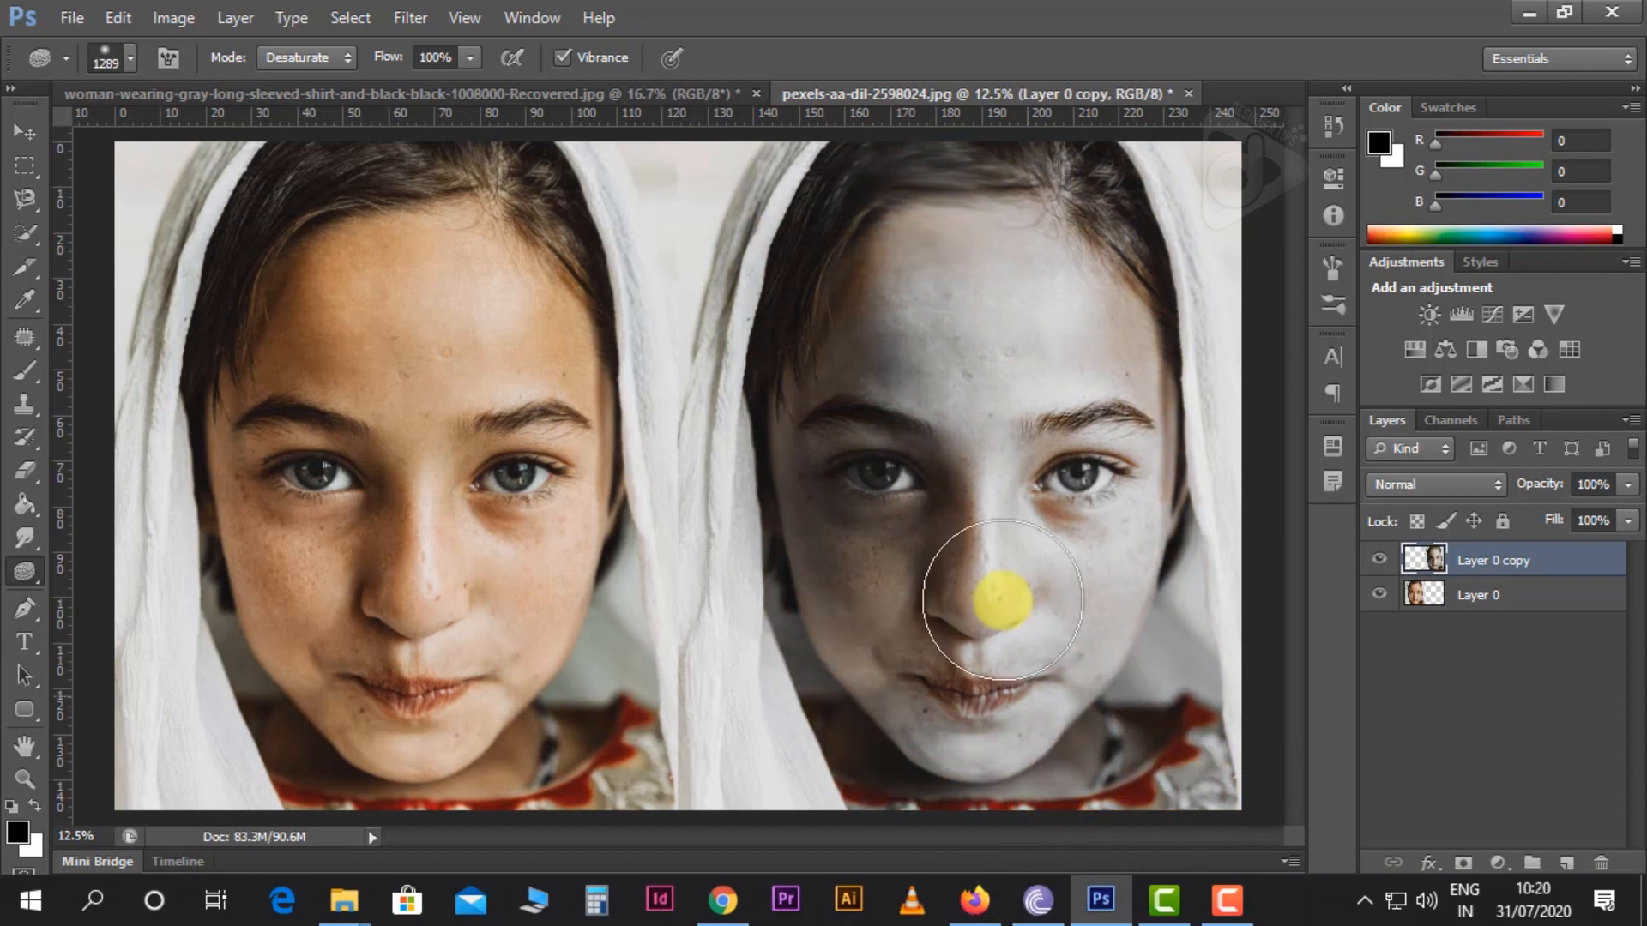
left_click_drag(1002, 601, 1001, 597)
key("ctrl+z")
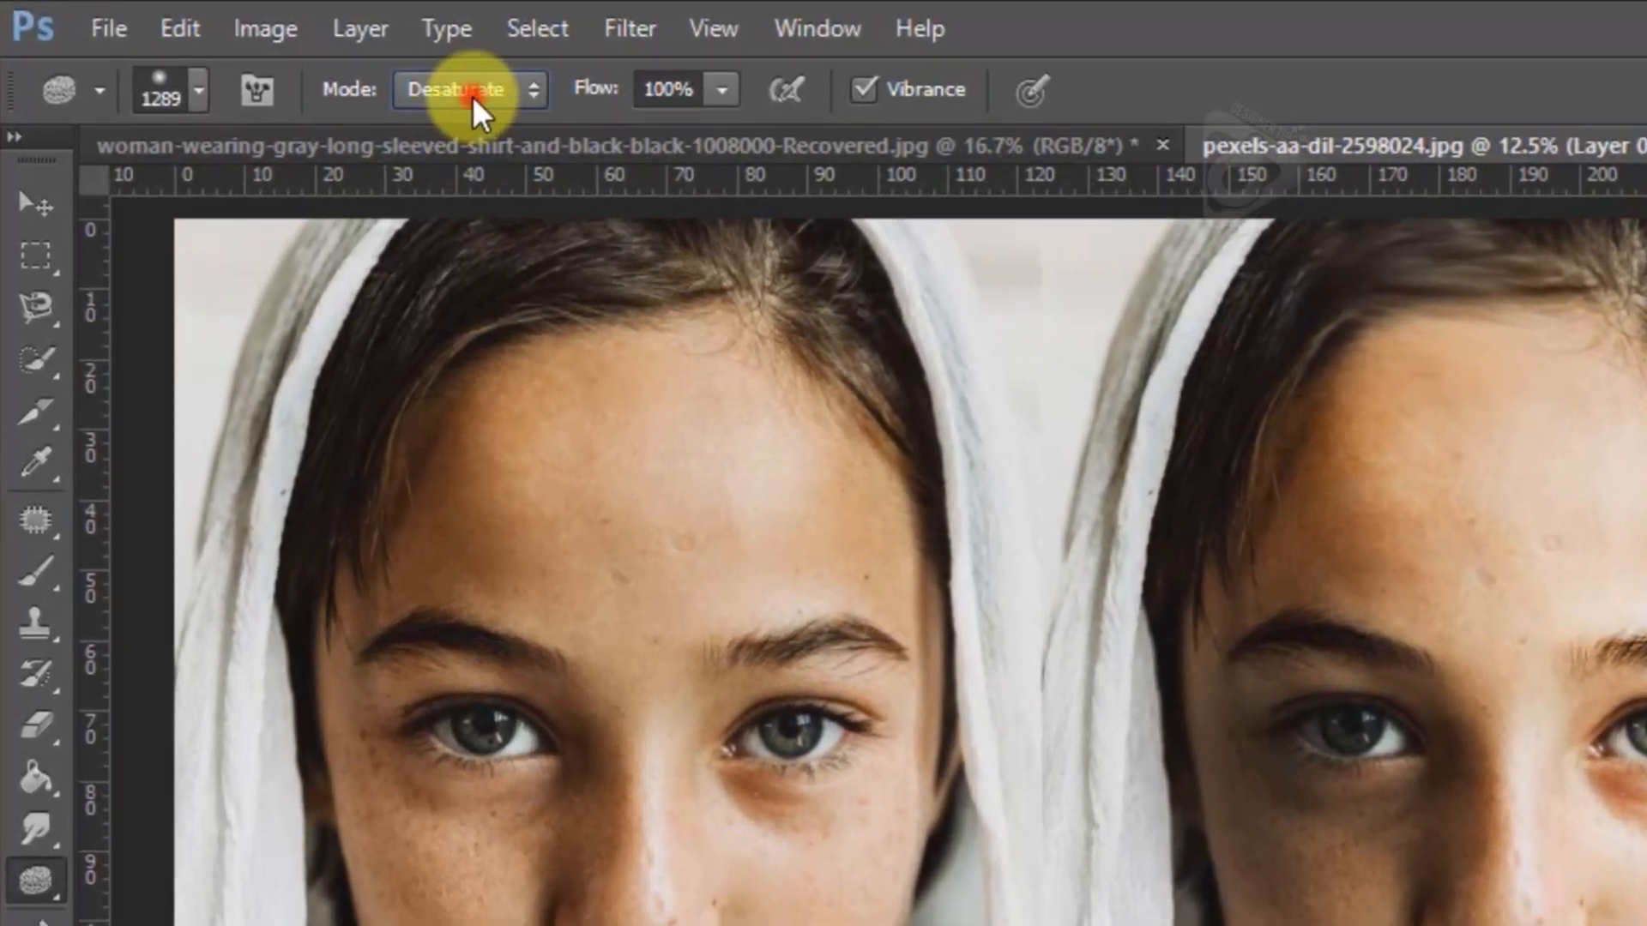
Try the Sponge tool in Saturate mode over the Layer 0 copy face and undo the strokes
left_click(401, 79)
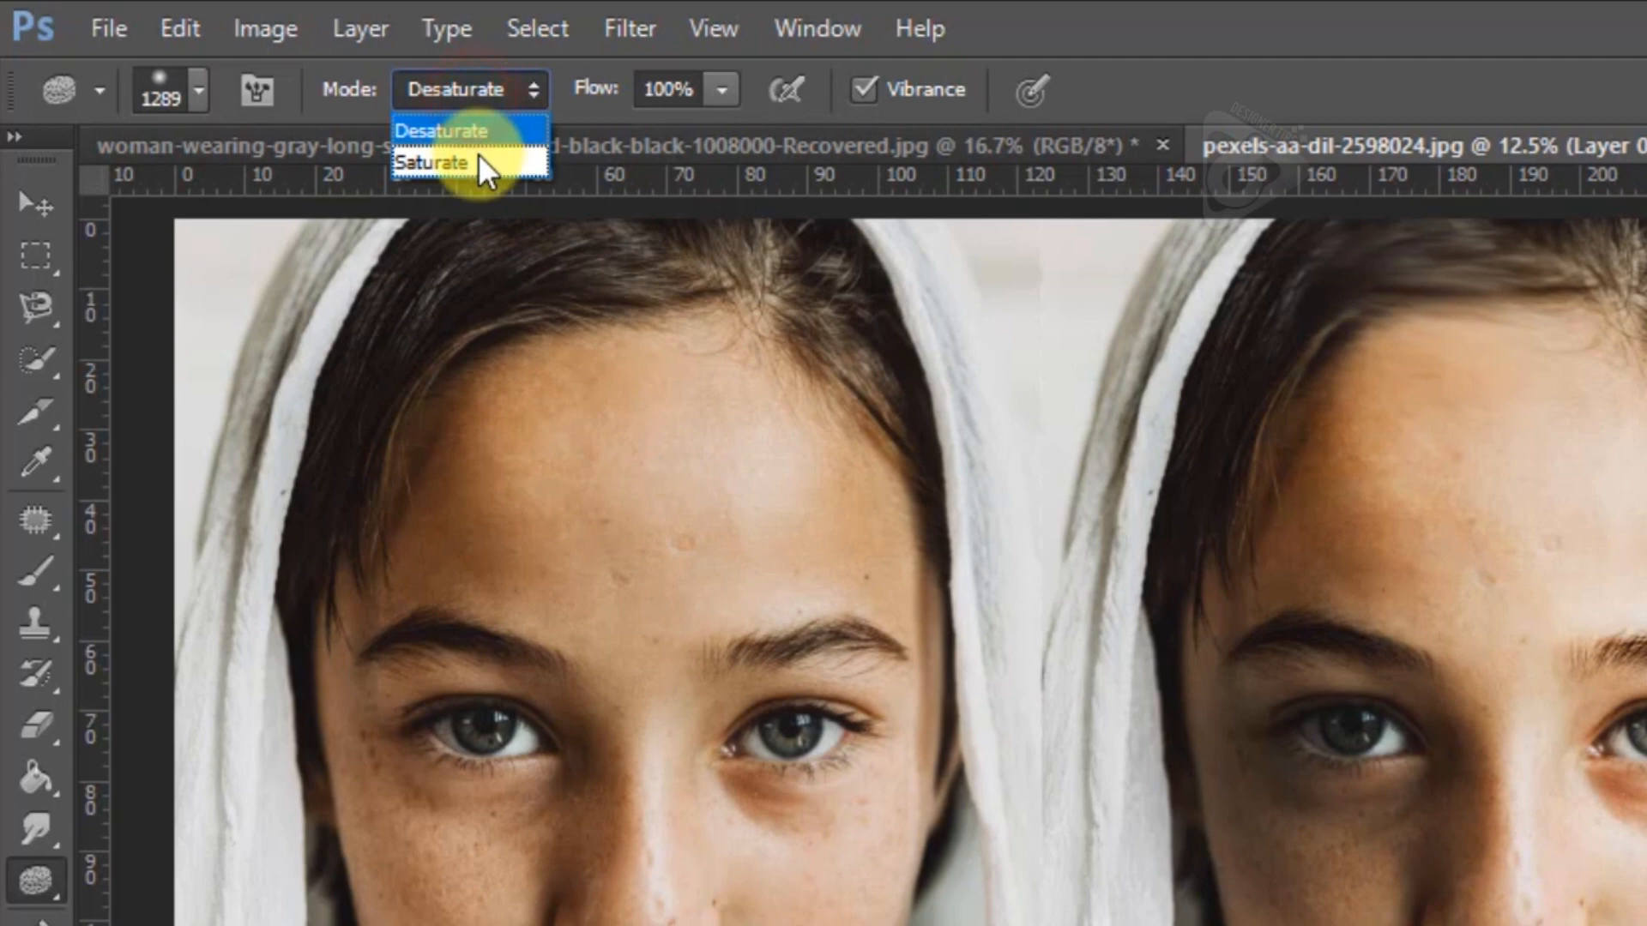
left_click(476, 161)
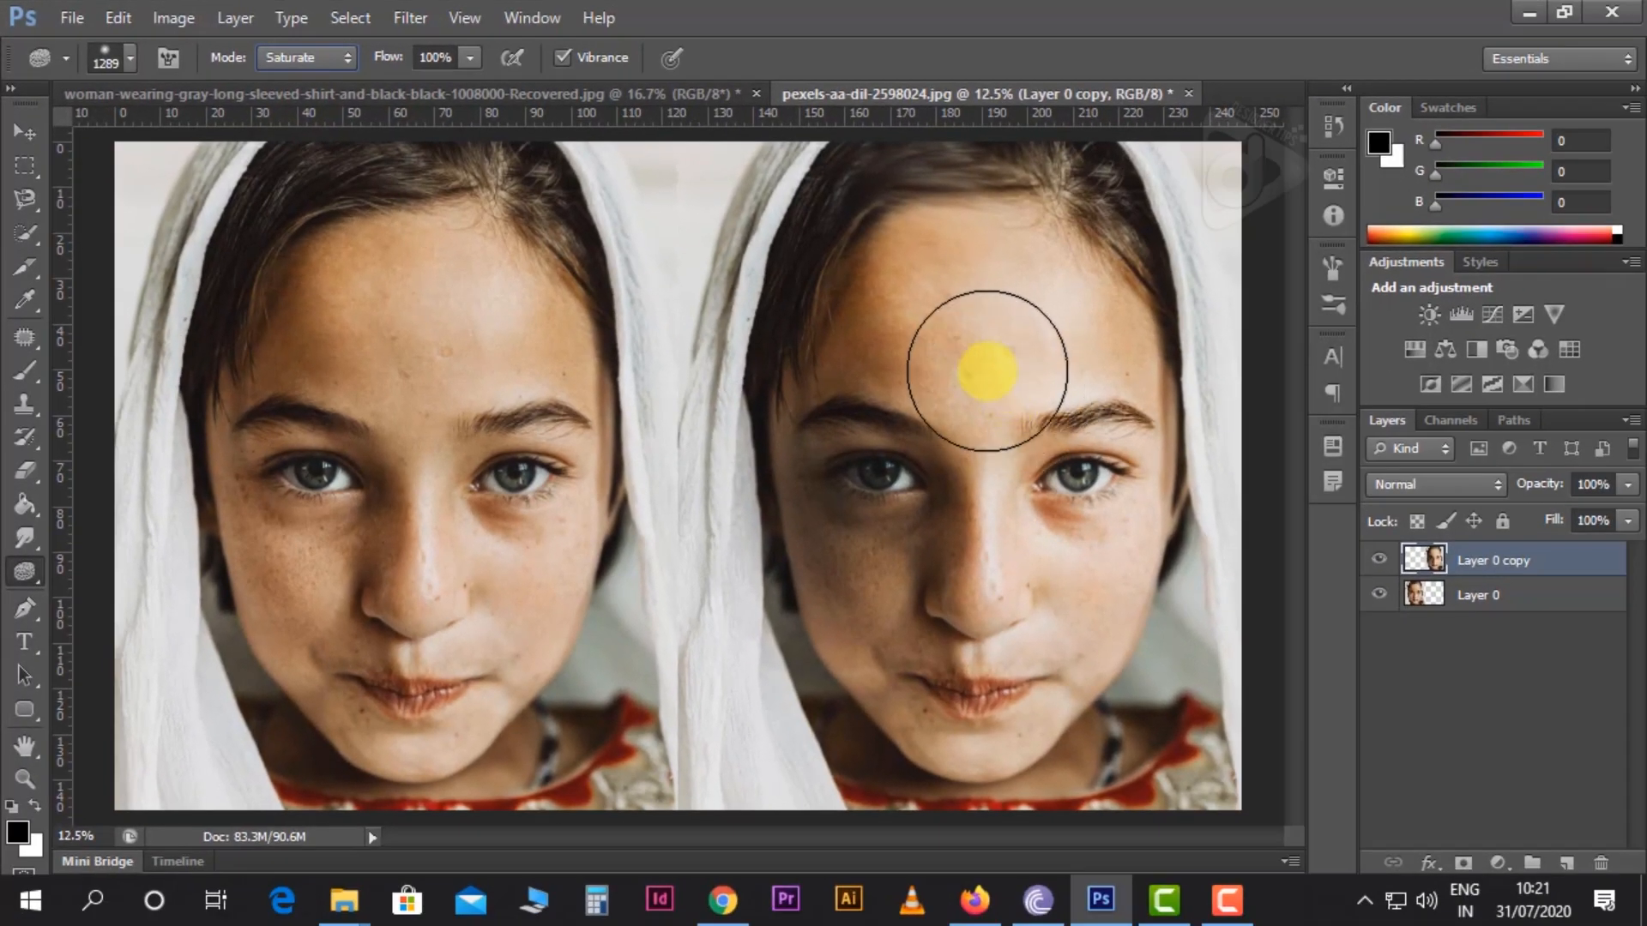
mouse_move(934, 316)
left_mouse_down()
mouse_move(1147, 580)
mouse_move(913, 467)
left_mouse_up()
mouse_move(911, 456)
left_mouse_down()
mouse_move(908, 564)
mouse_move(1041, 569)
mouse_move(1022, 371)
mouse_move(928, 287)
mouse_move(934, 391)
mouse_move(906, 326)
left_mouse_up()
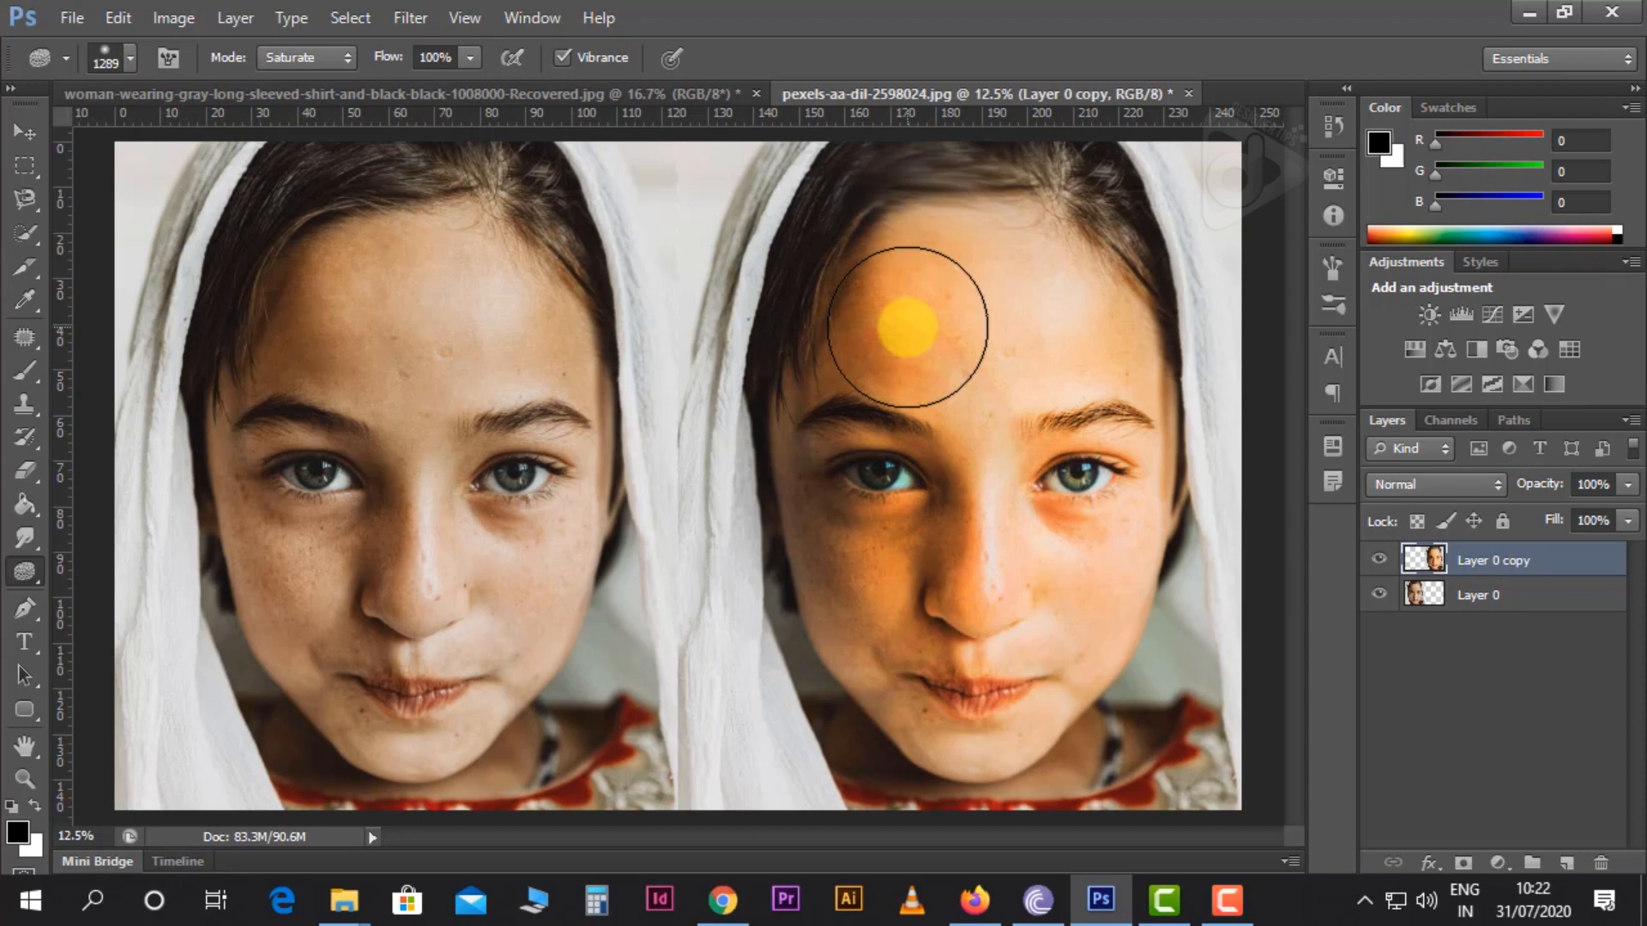
key("ctrl+alt+z")
key("ctrl+alt+z")
key("ctrl+alt+z")
key("ctrl+alt+z")
key("ctrl+alt+z")
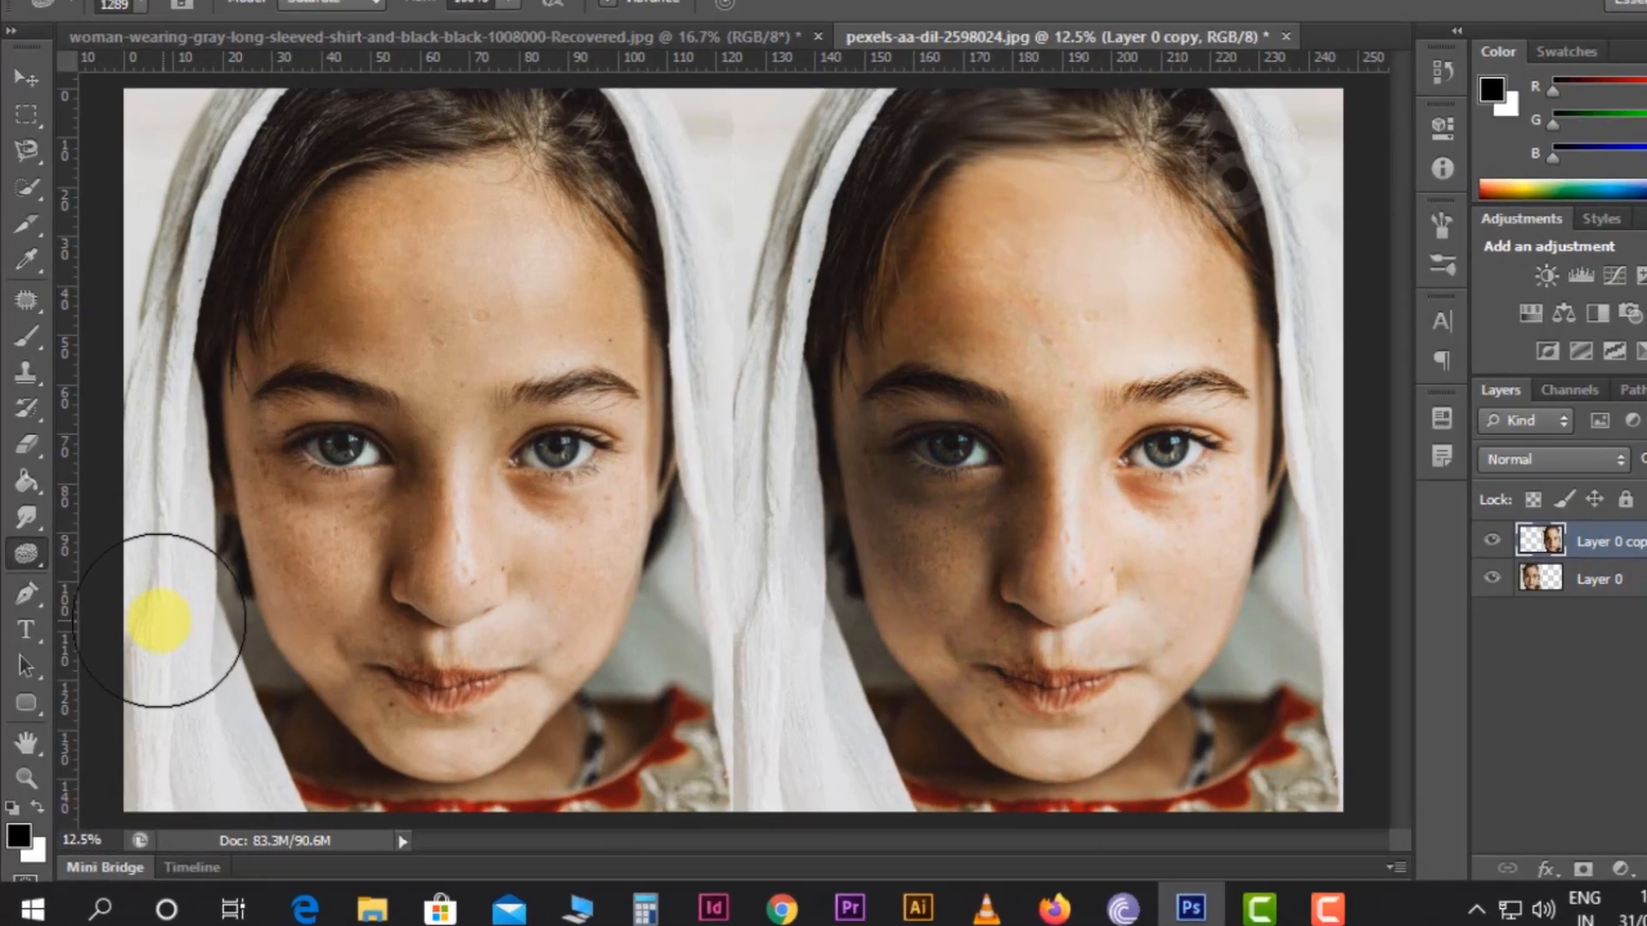
Activate the Pen tool and set its drawing mode to Path
left_click(28, 594)
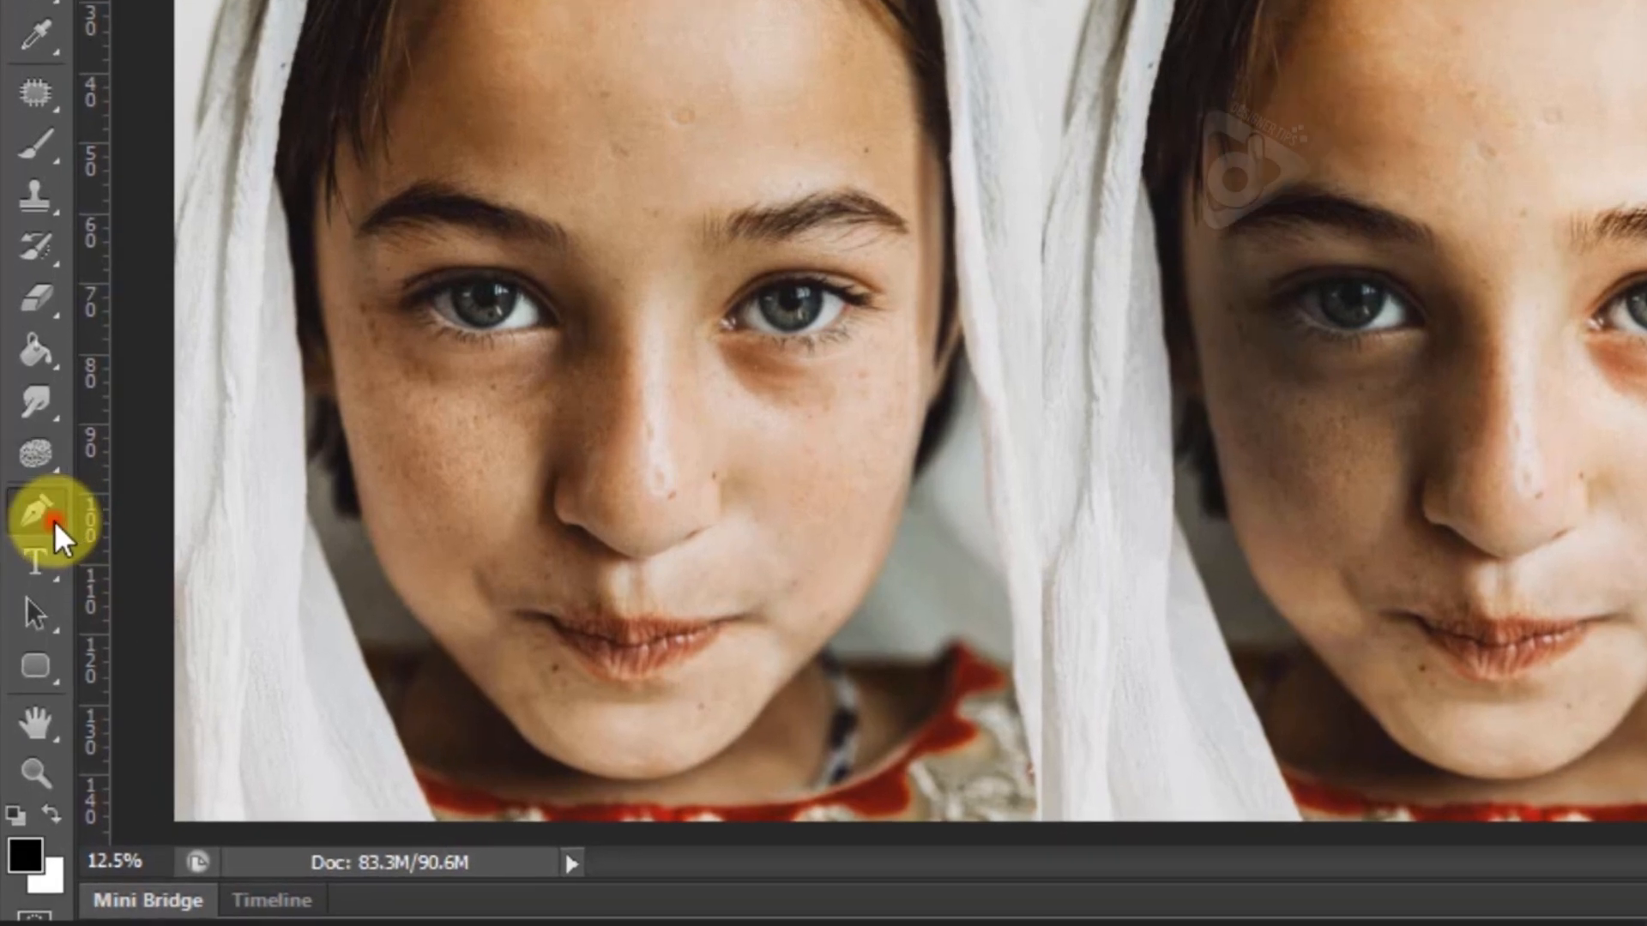
left_click(54, 522)
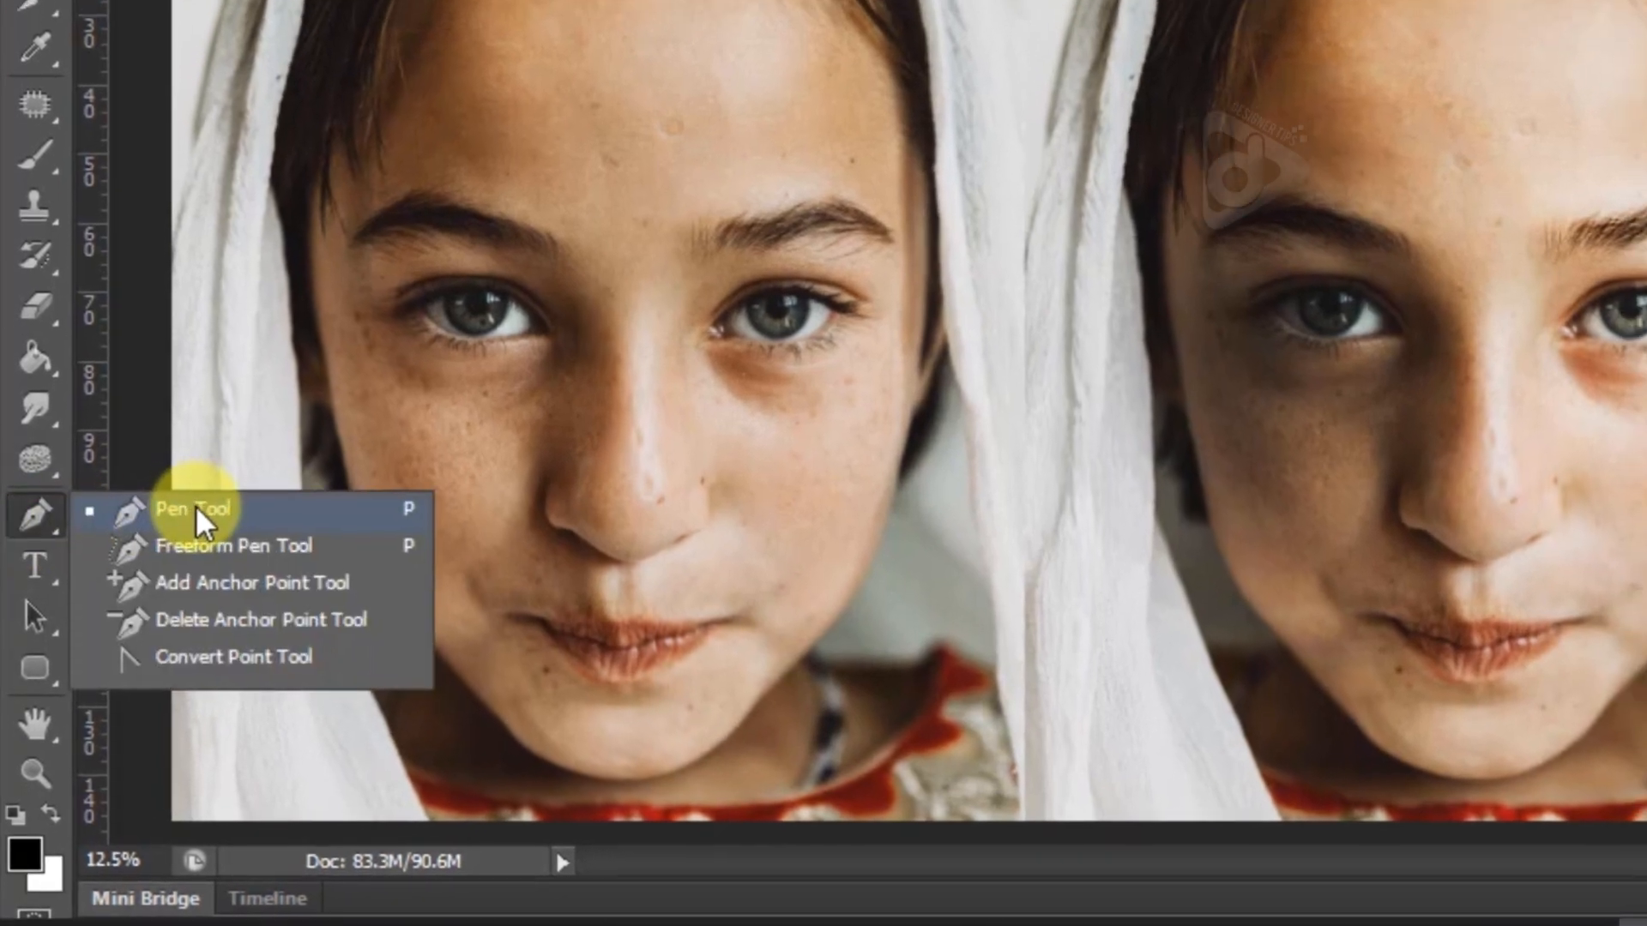
left_click(195, 506)
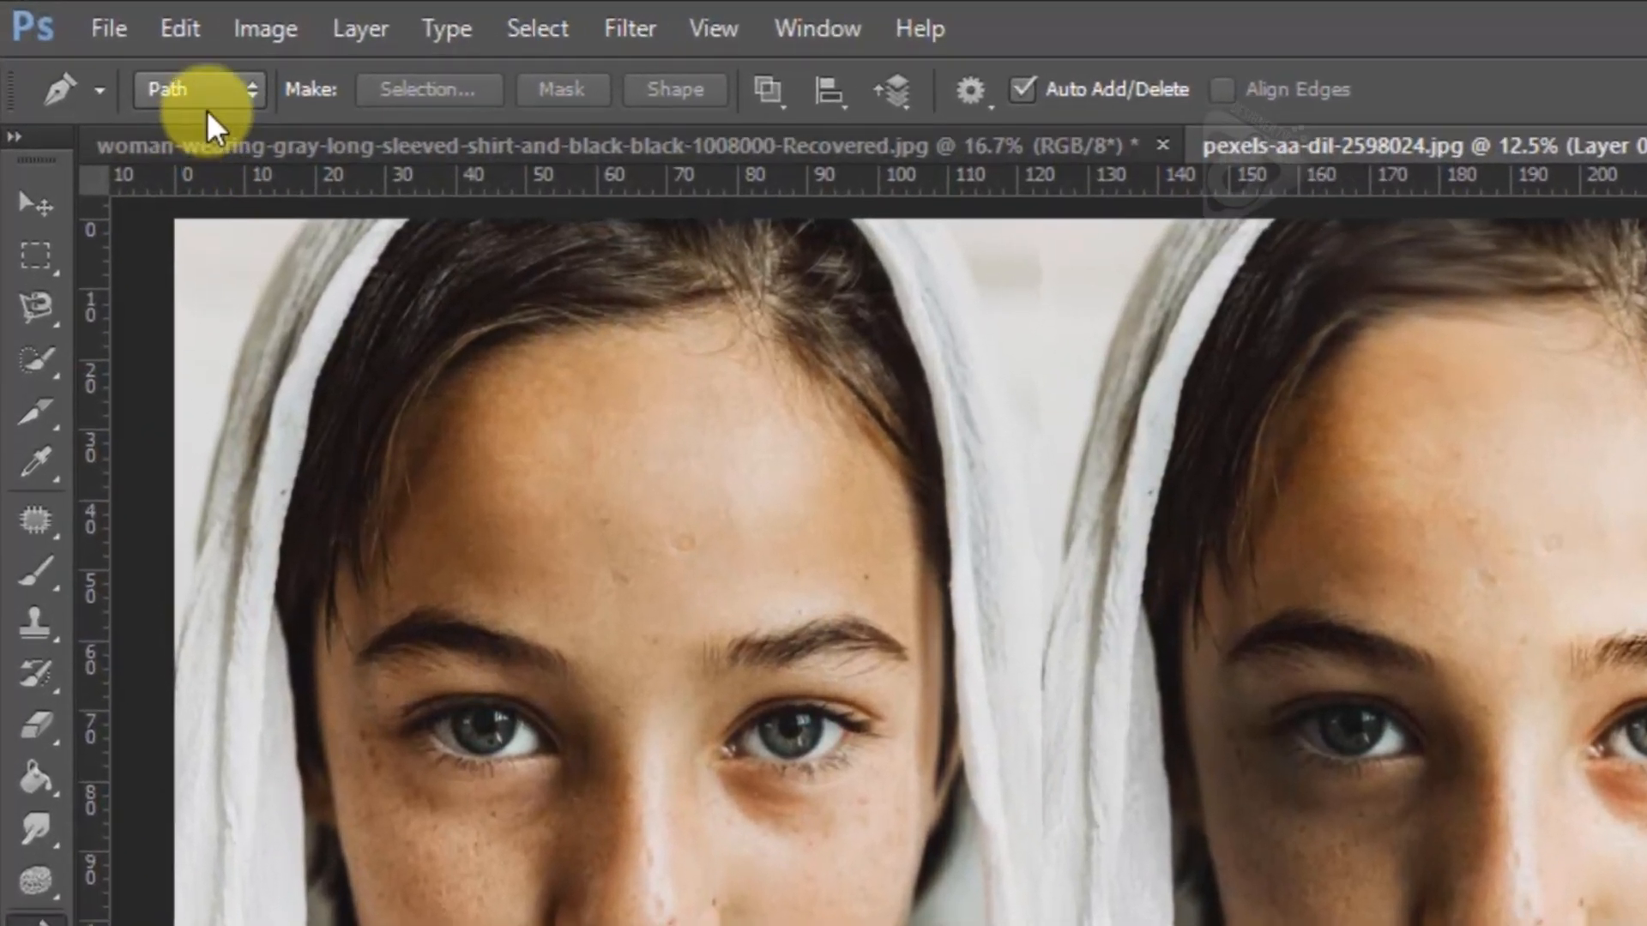
left_click(135, 62)
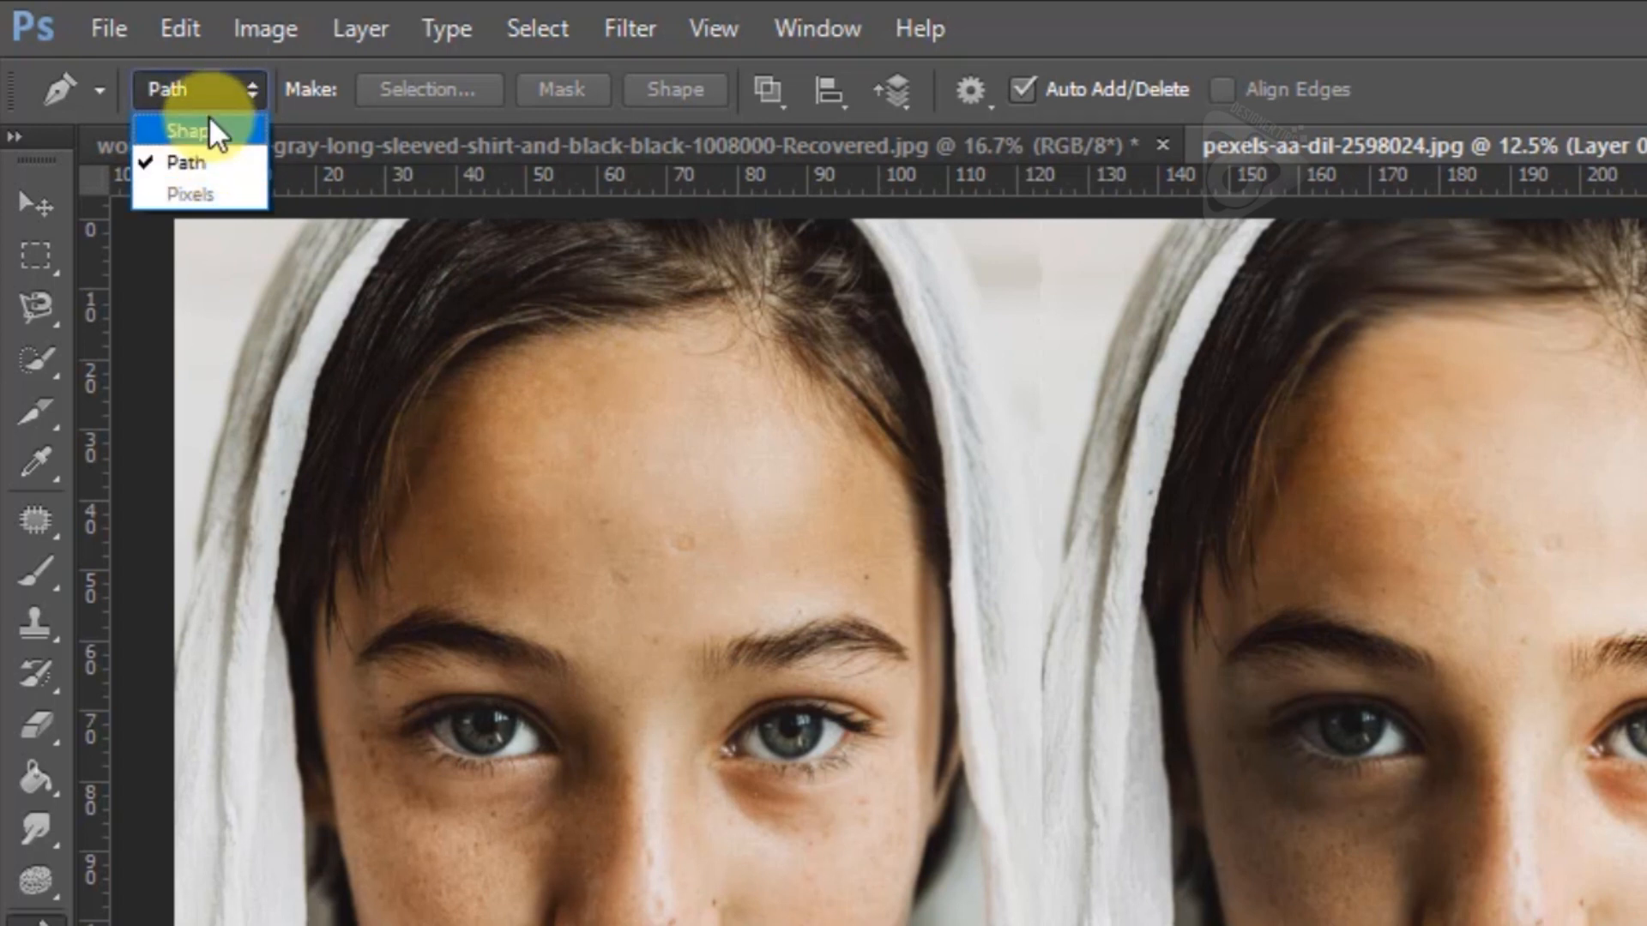
left_click(183, 164)
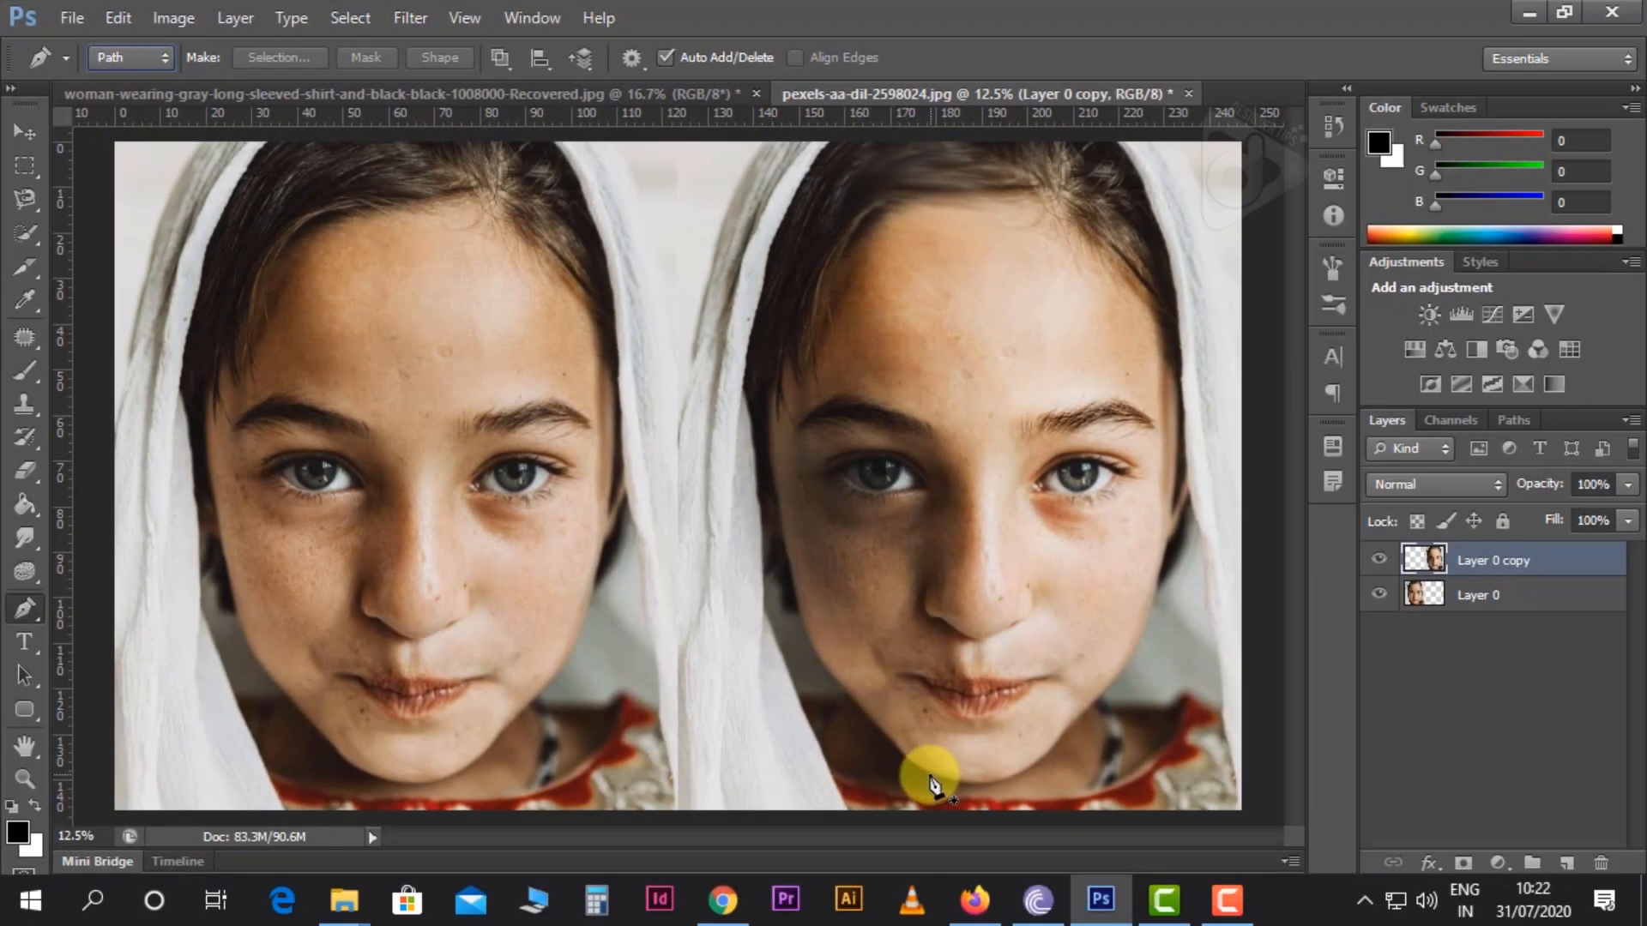
Draw a pen path on the Layer 0 copy face from the chin up the left-hand cheek to the hairline
left_click_drag(927, 770, 888, 743)
left_click(837, 681)
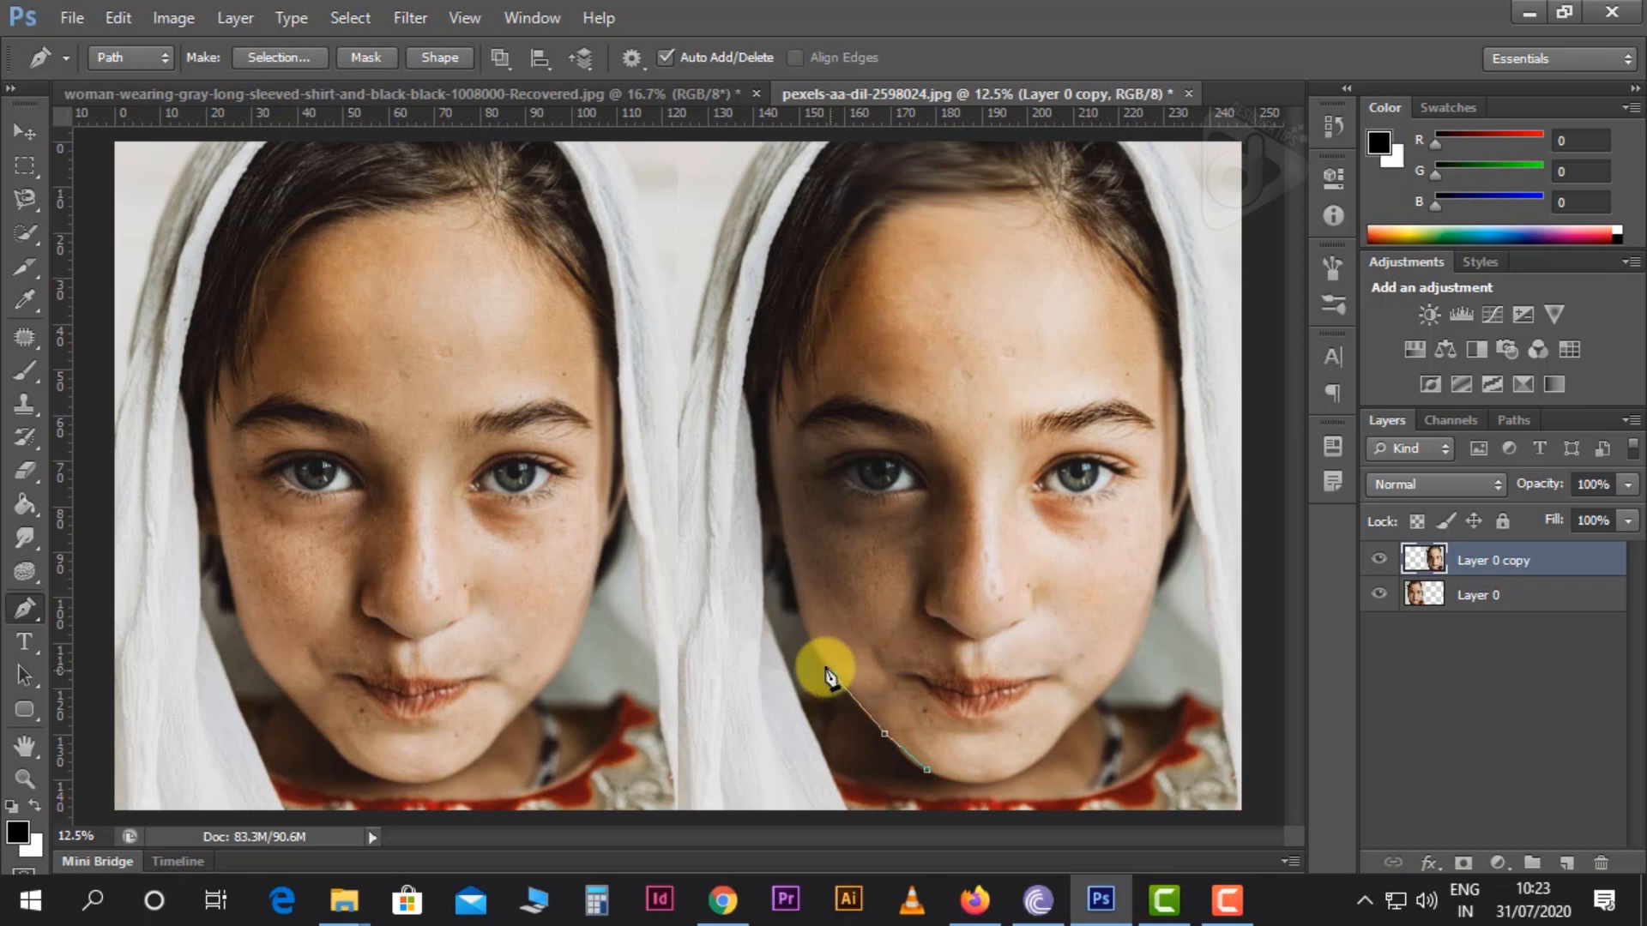
left_click(800, 614)
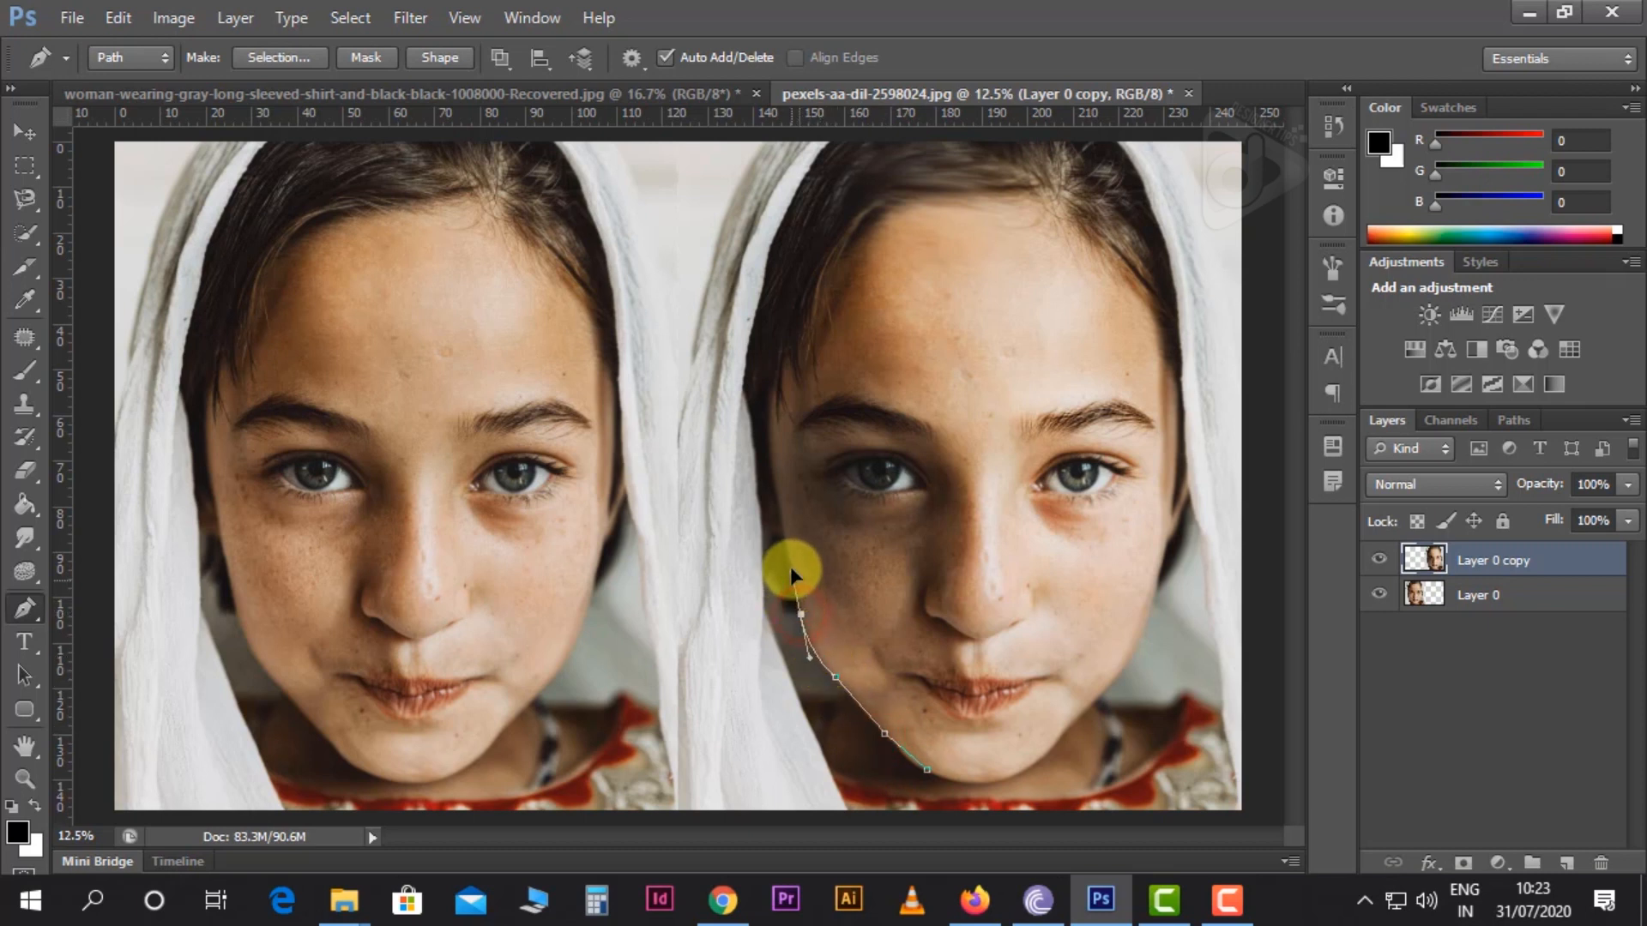
left_click(771, 455)
left_click_drag(806, 324, 810, 306)
left_click_drag(859, 217, 893, 200)
Continue the pen path across the hairline and down the right-hand cheek of the Layer 0 copy face, closing it at the chin
left_click(951, 184)
left_click(1033, 195)
left_click(1099, 238)
left_click(1142, 287)
left_click(1167, 357)
left_click_drag(1186, 450, 1175, 477)
left_click(1155, 562)
left_click_drag(1129, 644, 1121, 677)
left_click(1061, 735)
left_click(1040, 751)
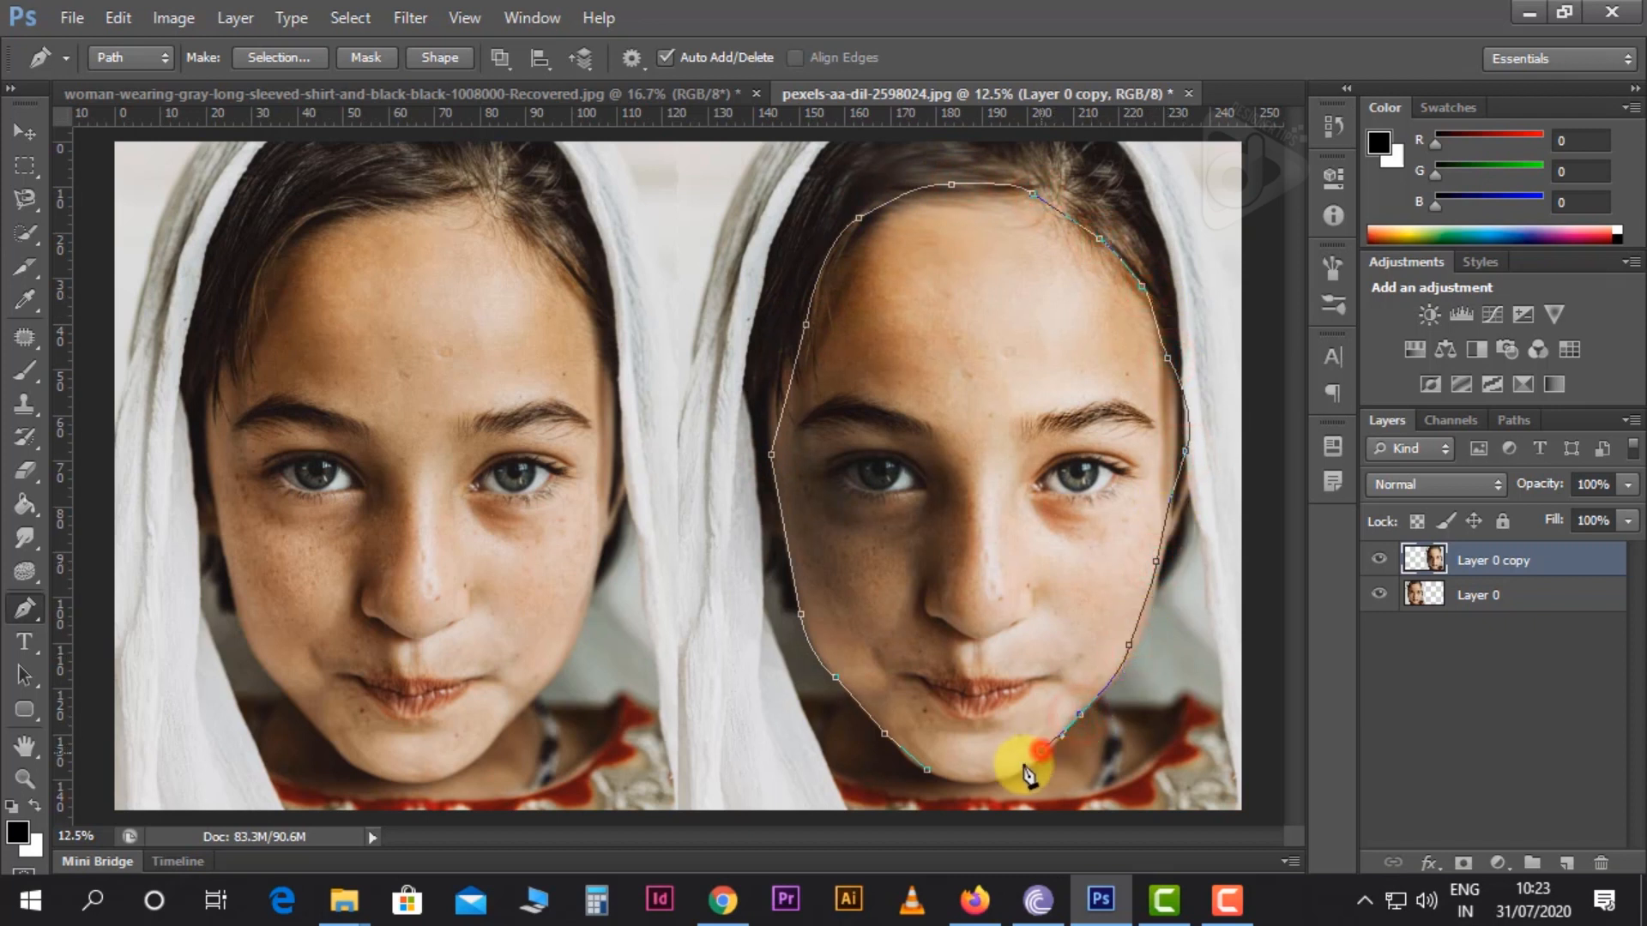
left_click(969, 783)
left_click(928, 771)
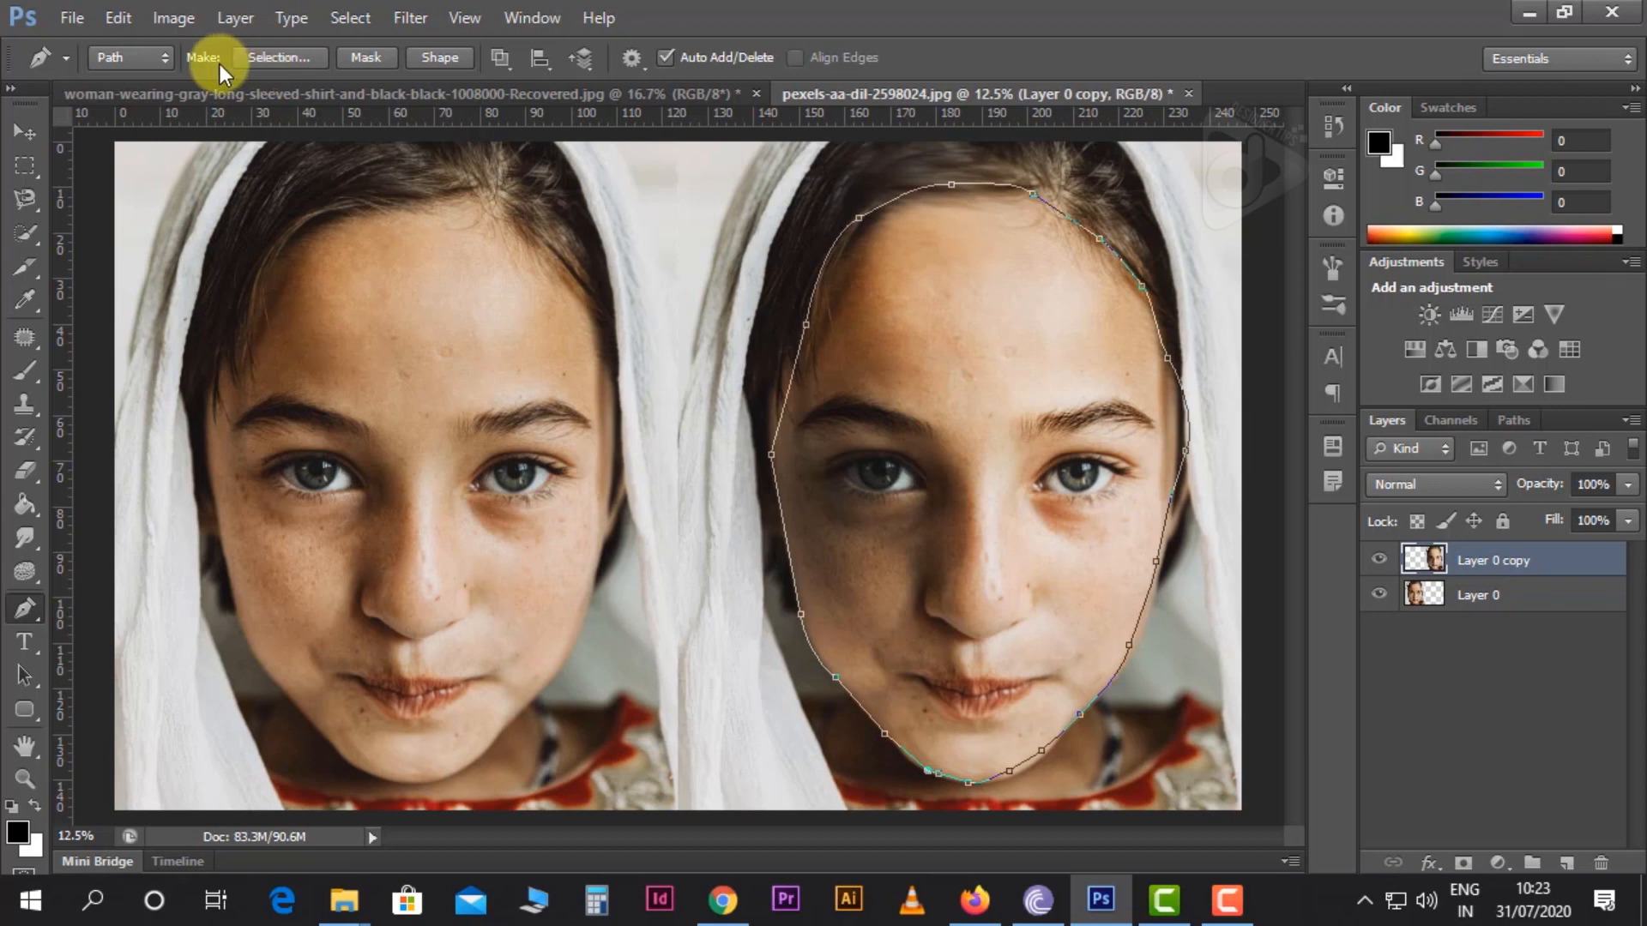
Make a new anti-aliased selection from the face path with a feather radius of 2 pixels
left_click(280, 59)
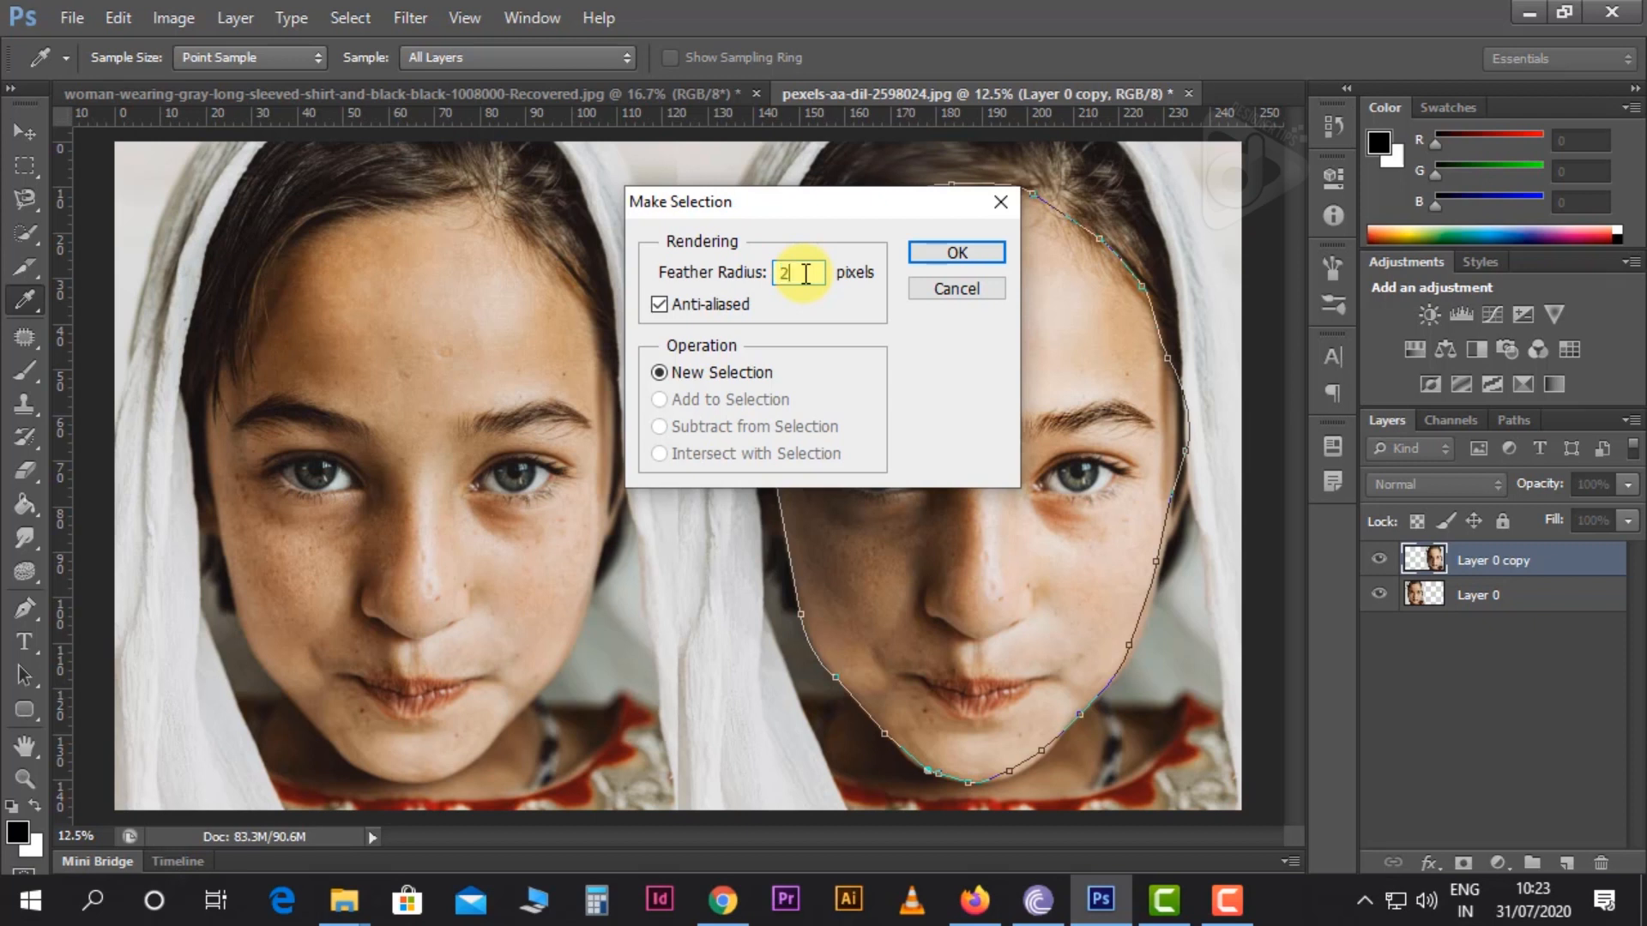
left_click(926, 254)
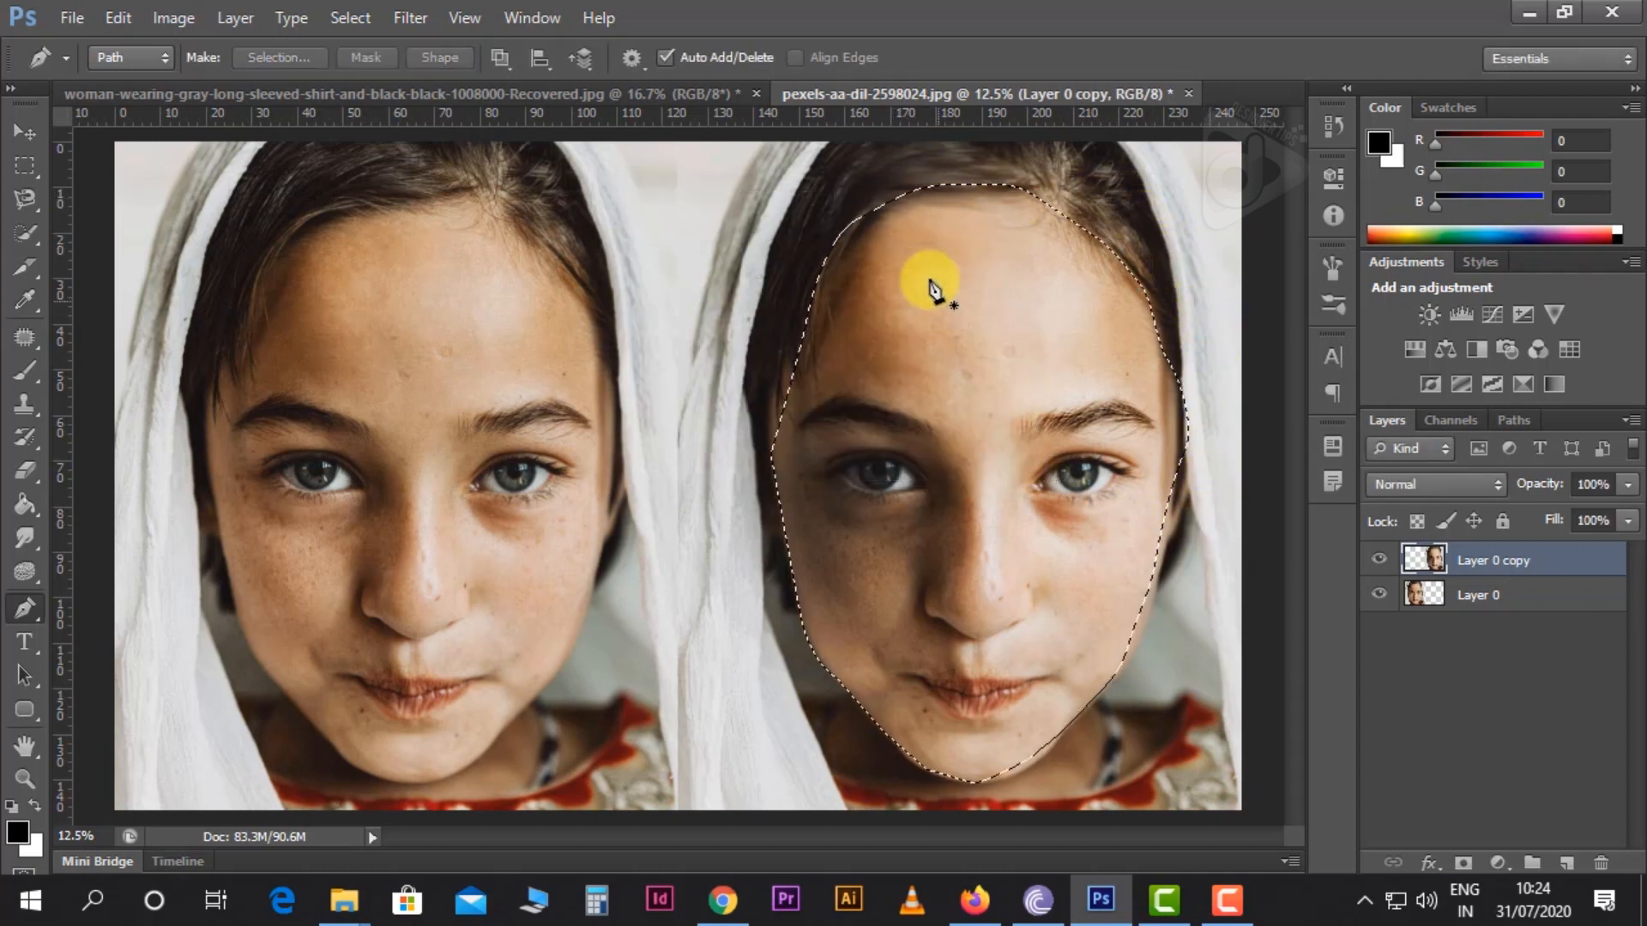
Try moving the selected face toward the left-hand portrait and deselecting it, and undo back to the face path
left_click(26, 130)
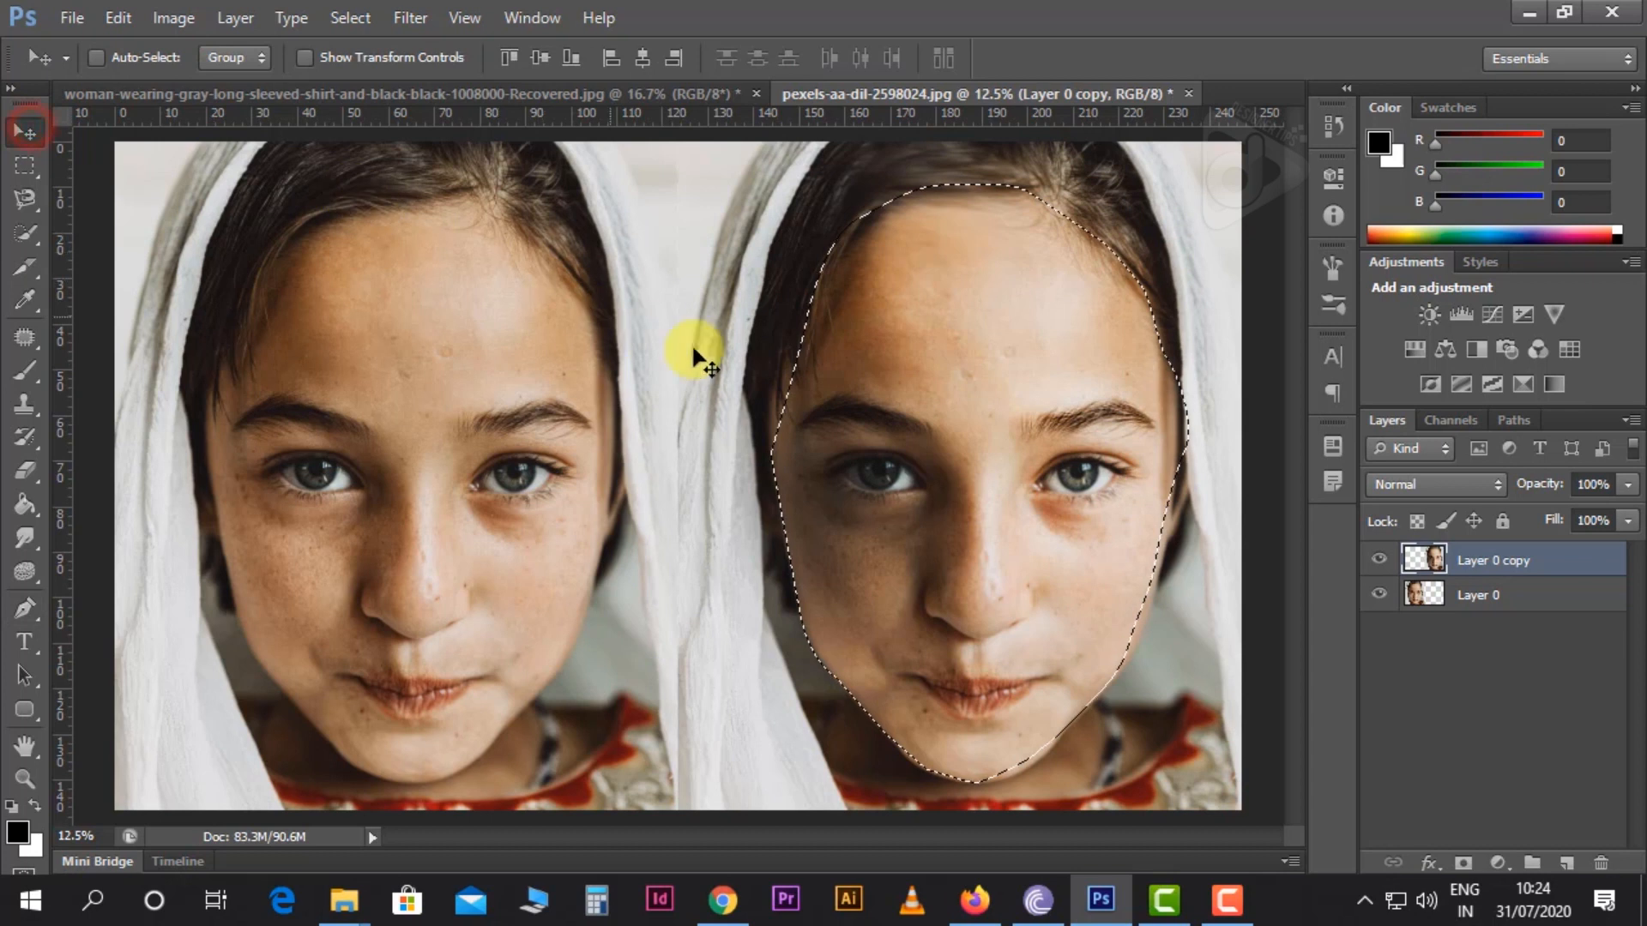
left_click_drag(882, 404, 748, 386)
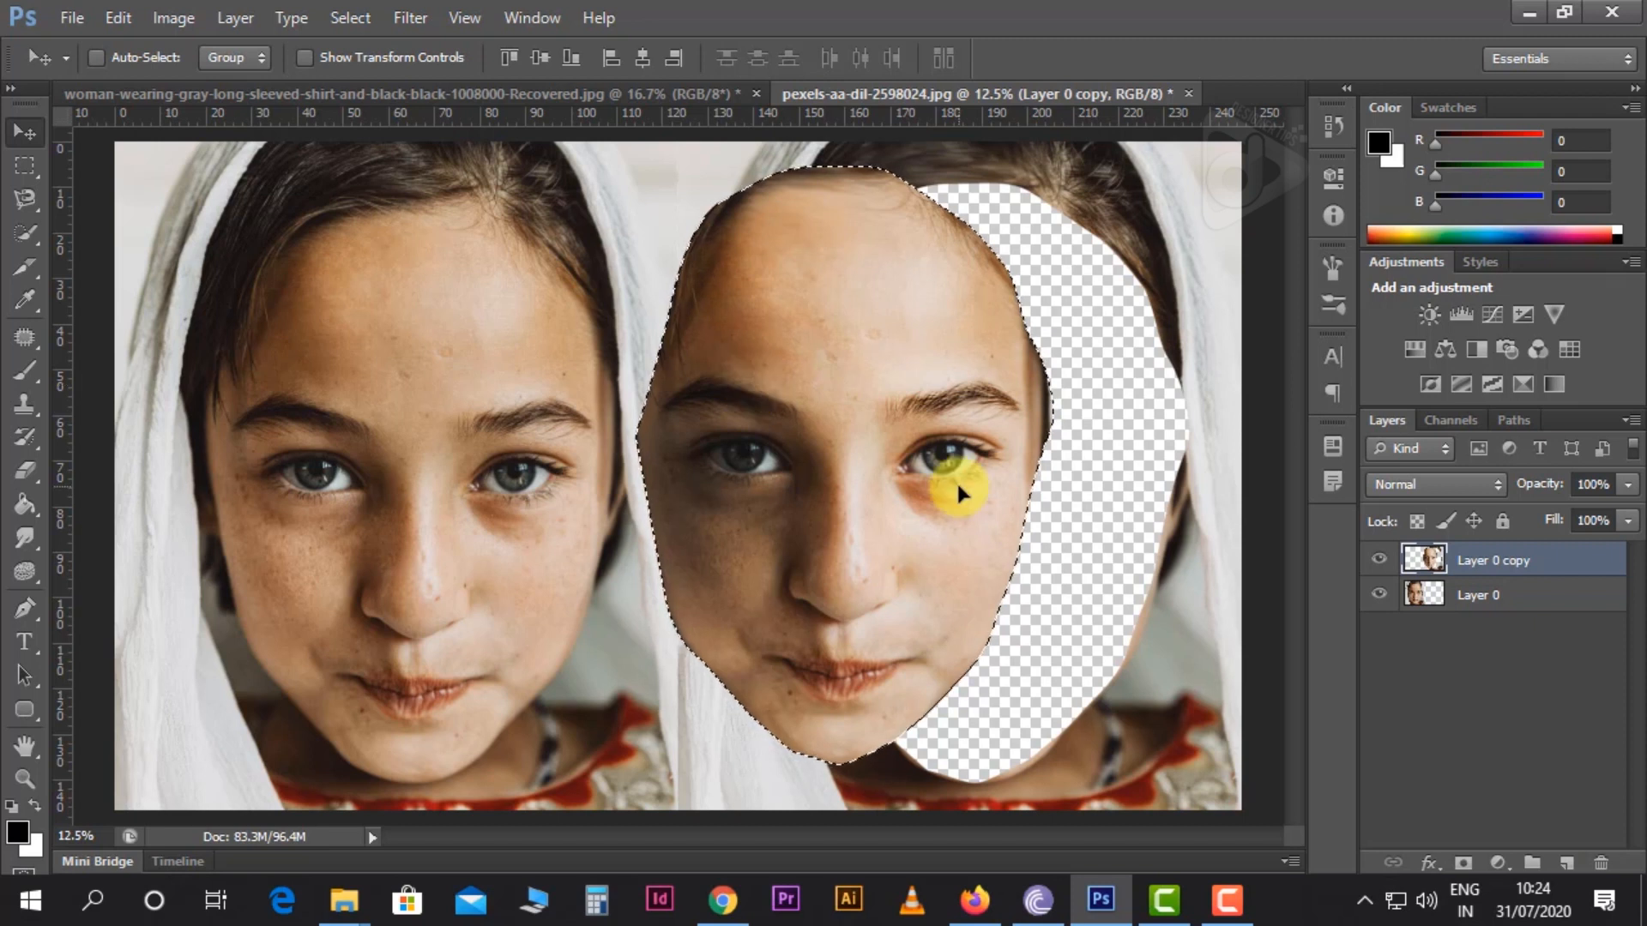
key("ctrl+d")
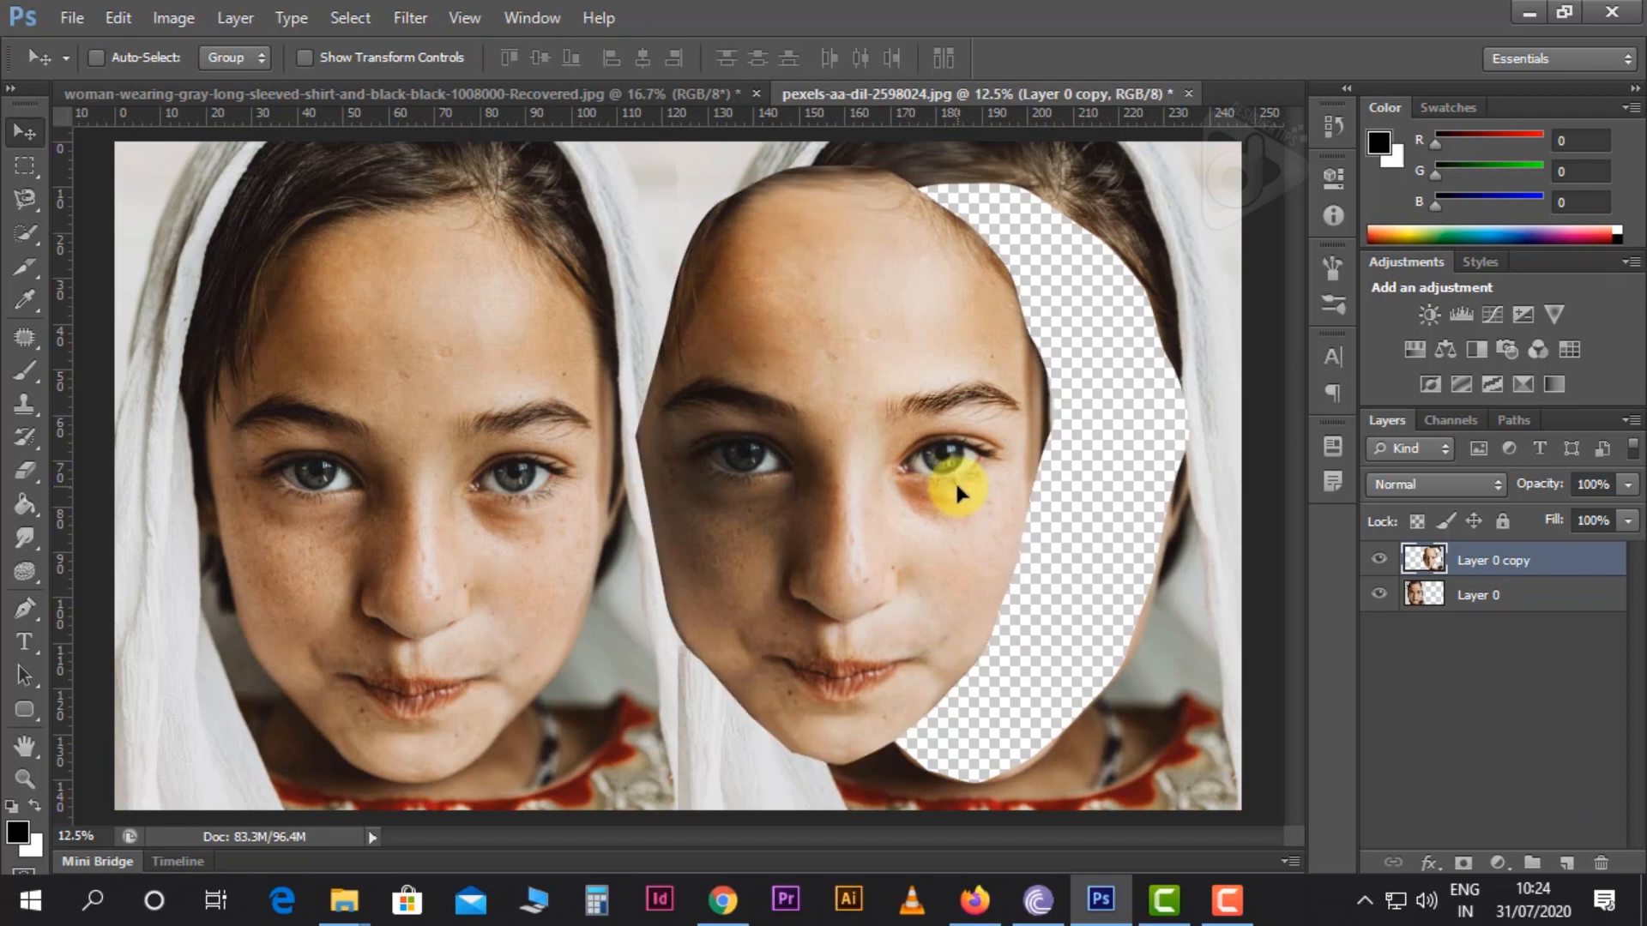
key("ctrl+alt+z")
key("ctrl+alt+z")
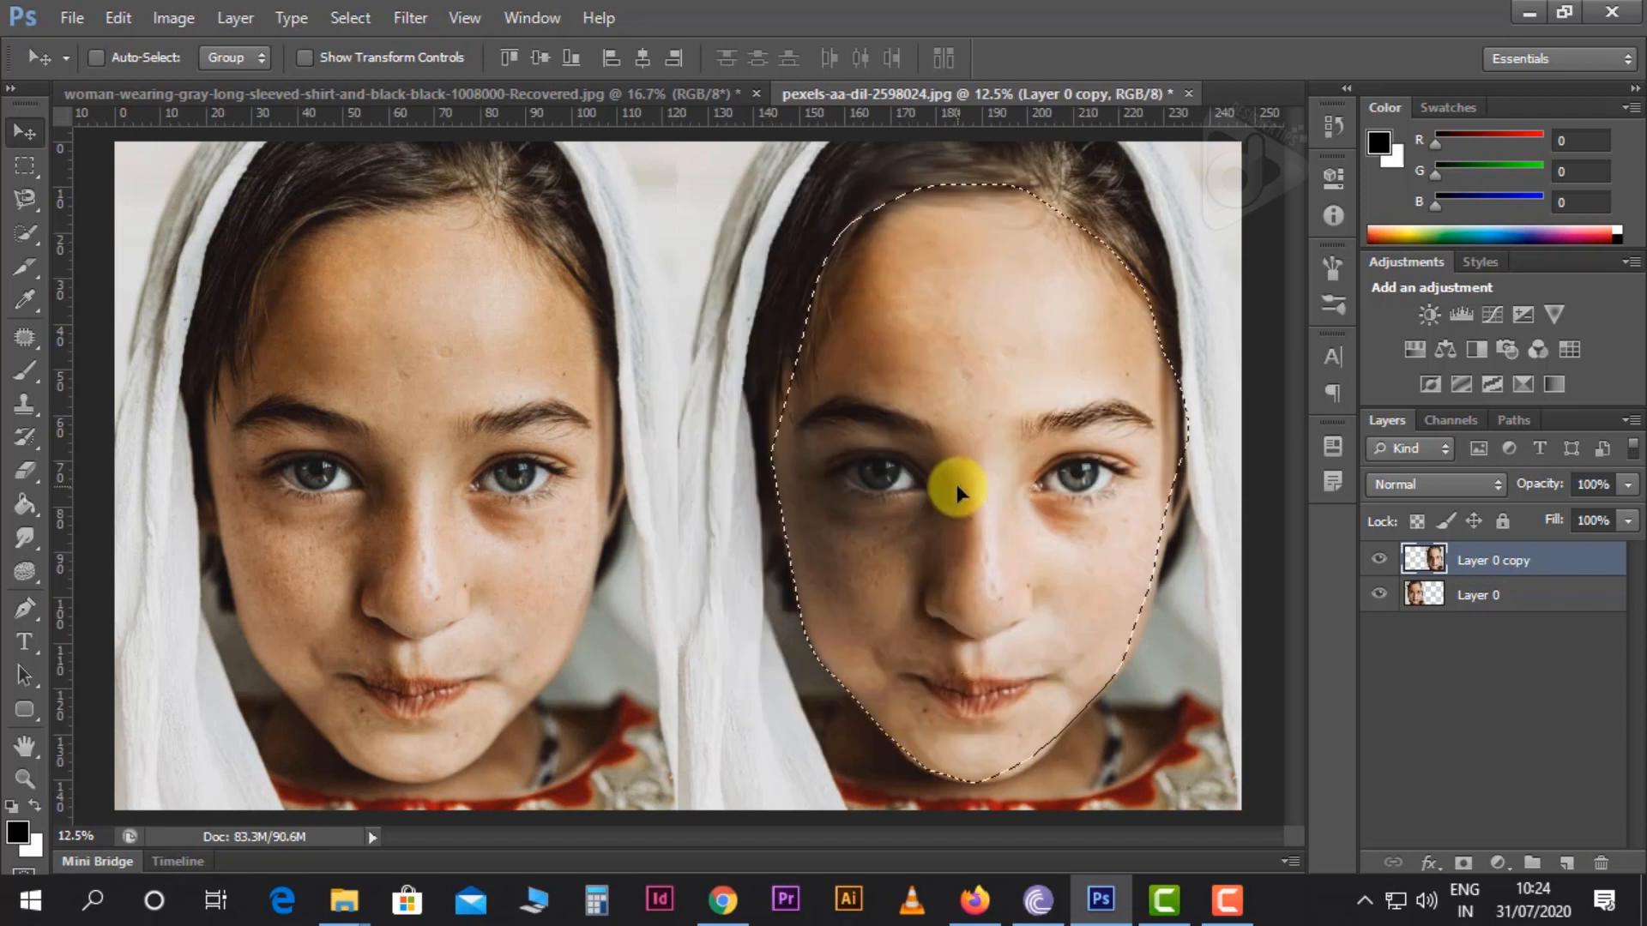
key("ctrl+alt+z")
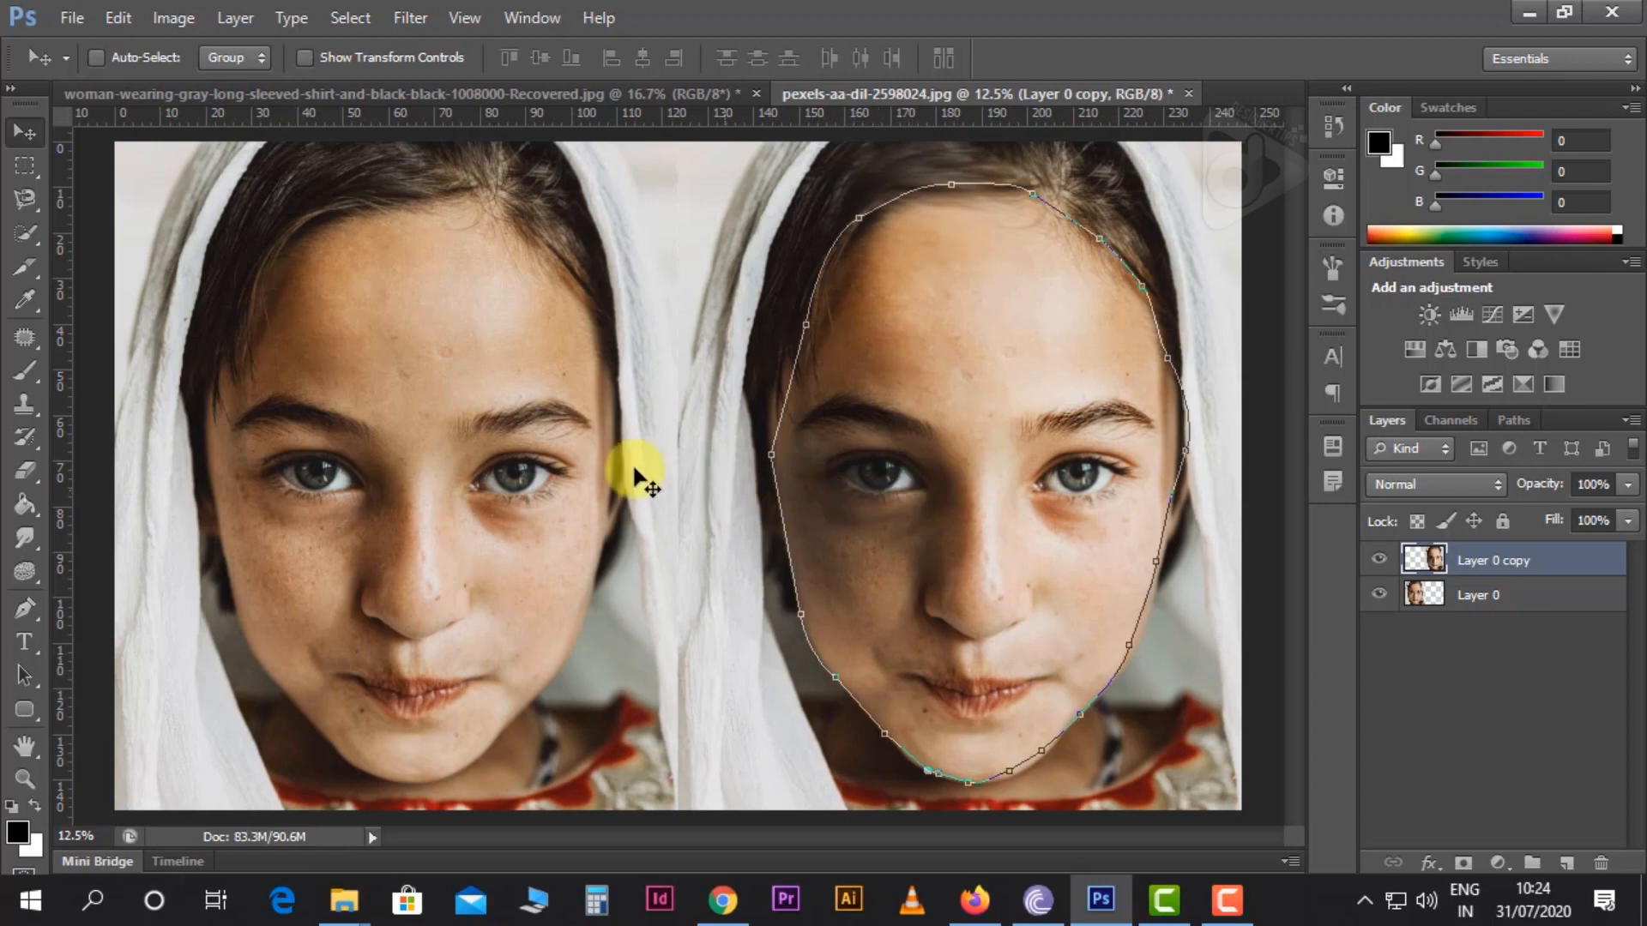
Set the Pen tool's drawing mode to Shape and clear the face path by loading it as a selection and deselecting
key("p")
left_click(135, 60)
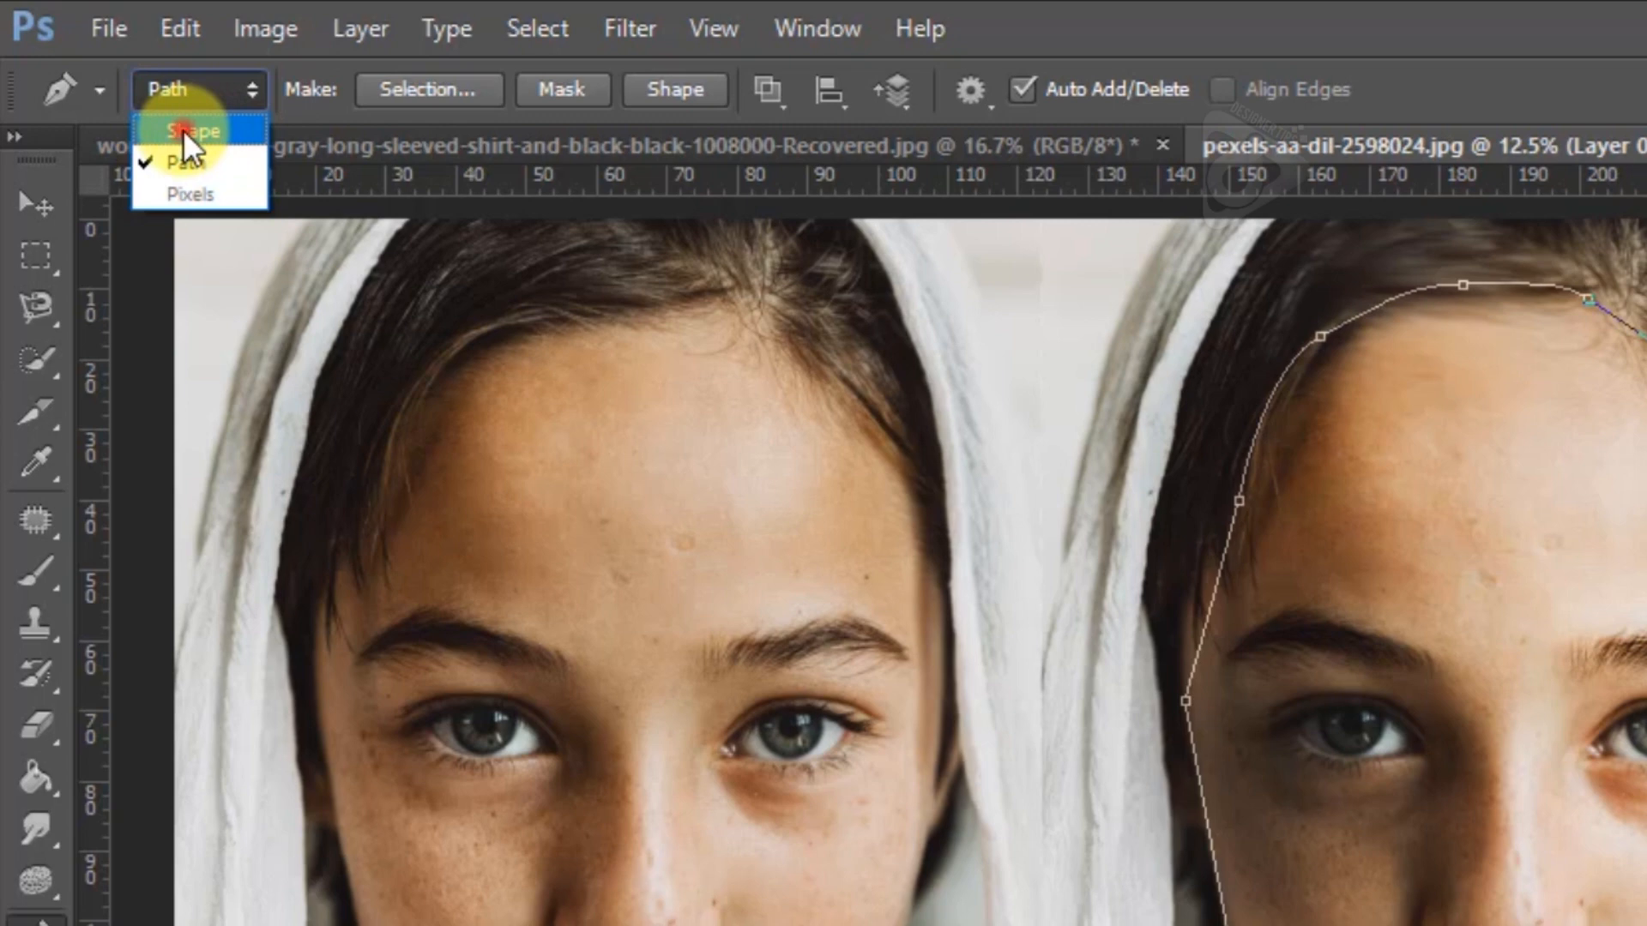
left_click(185, 131)
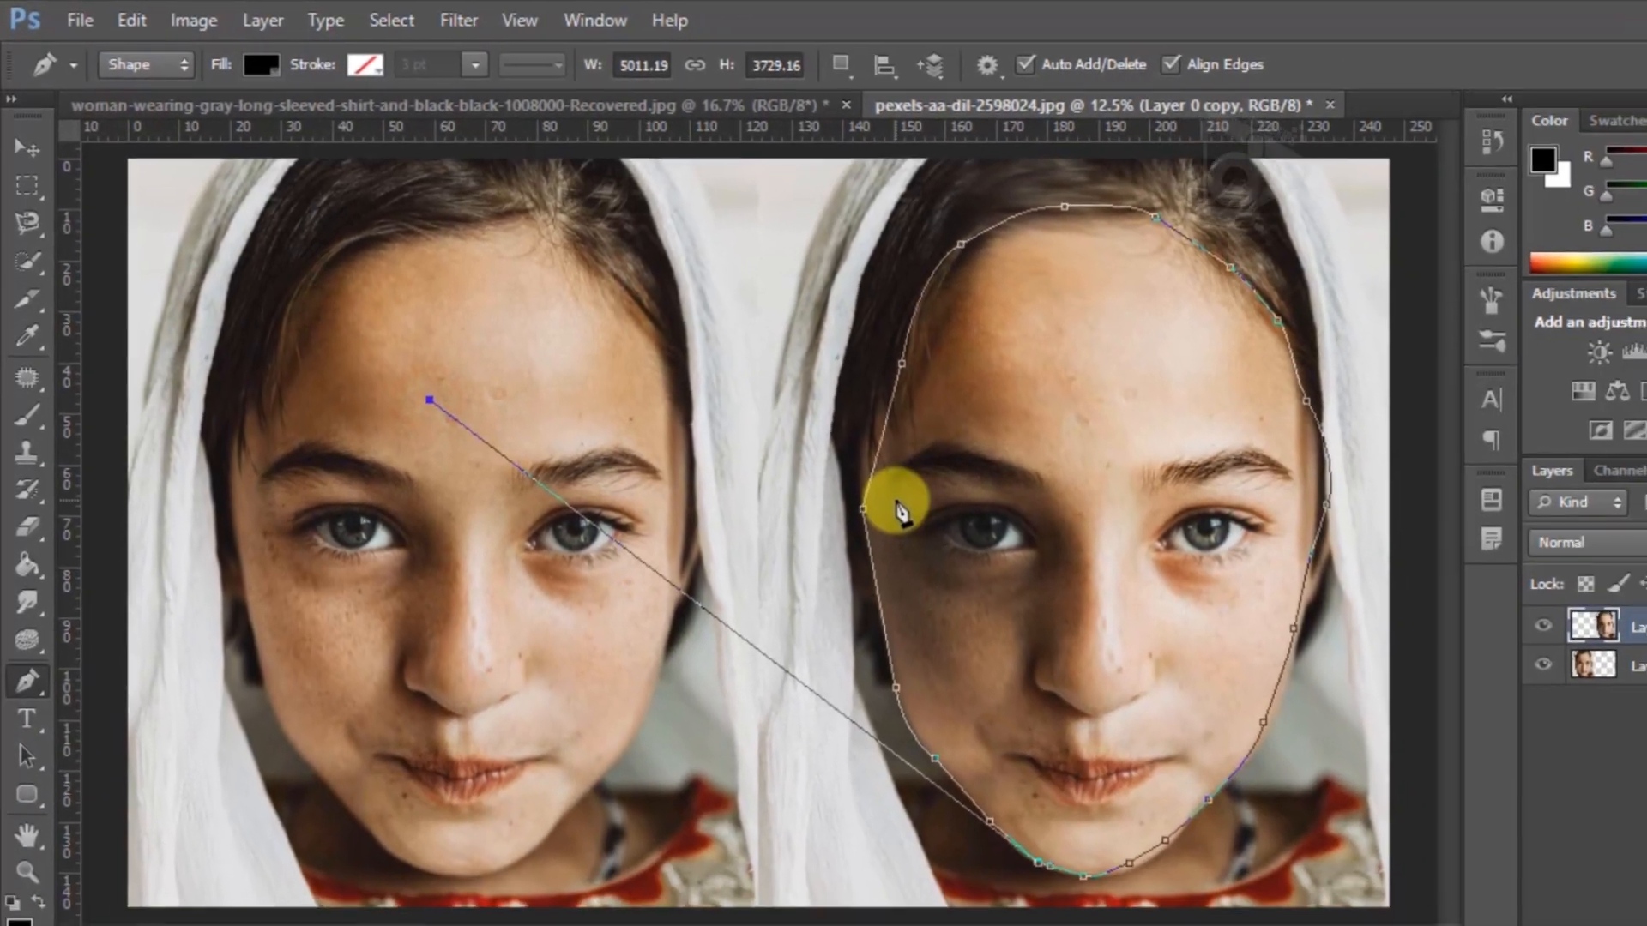
key("ctrl+z")
key("ctrl+Return")
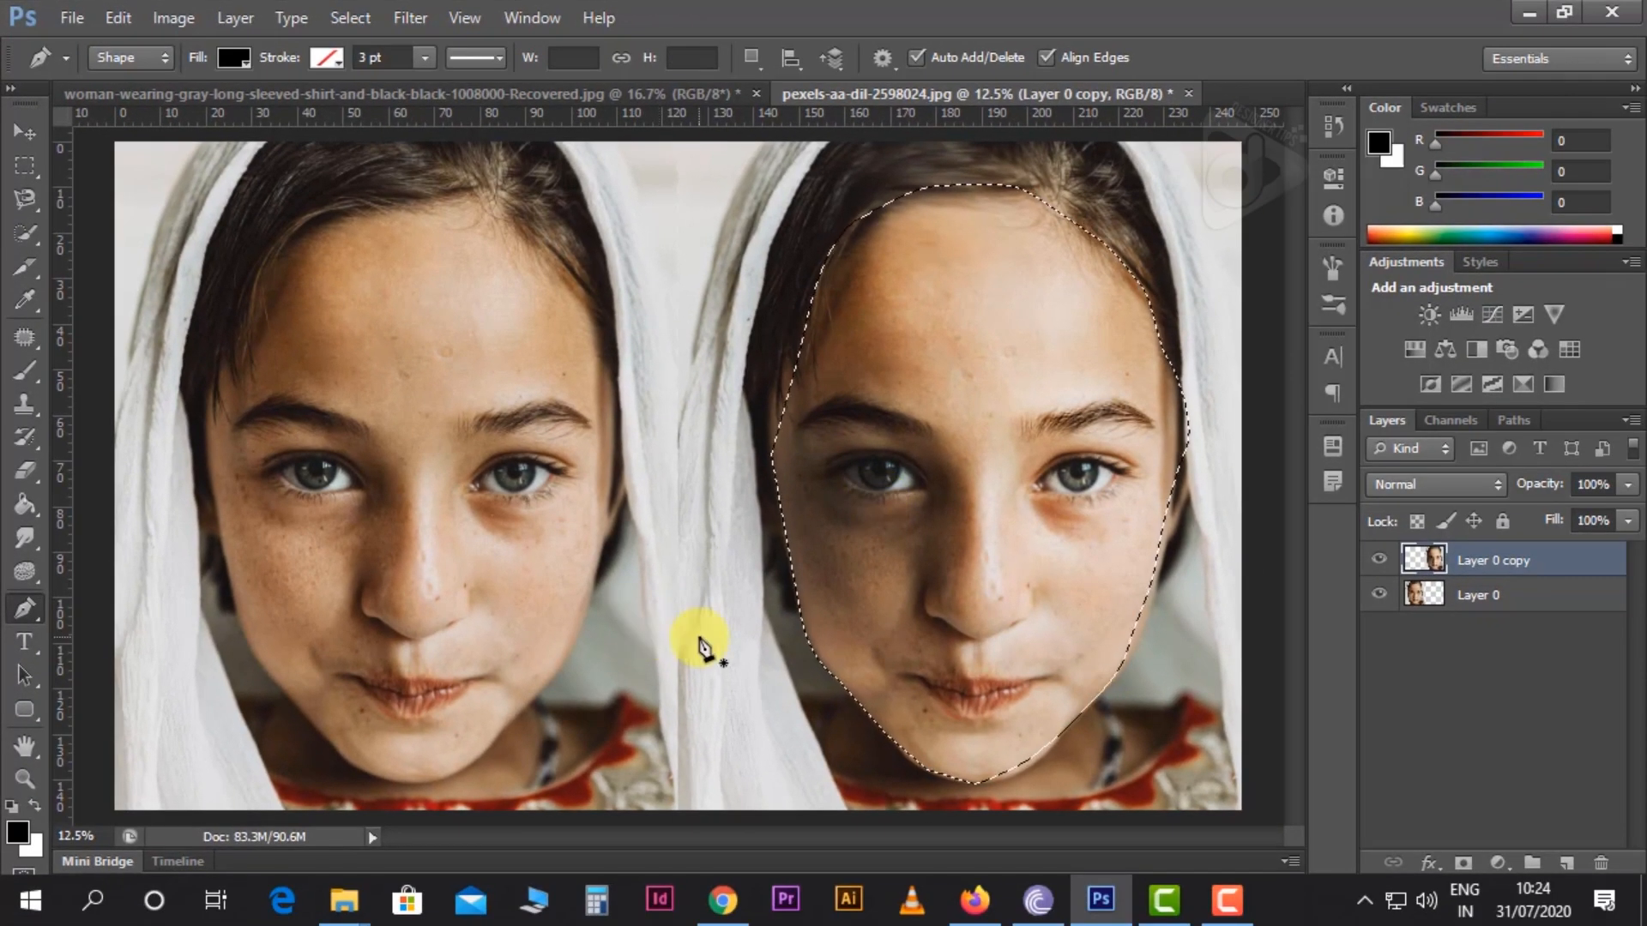
key("ctrl+d")
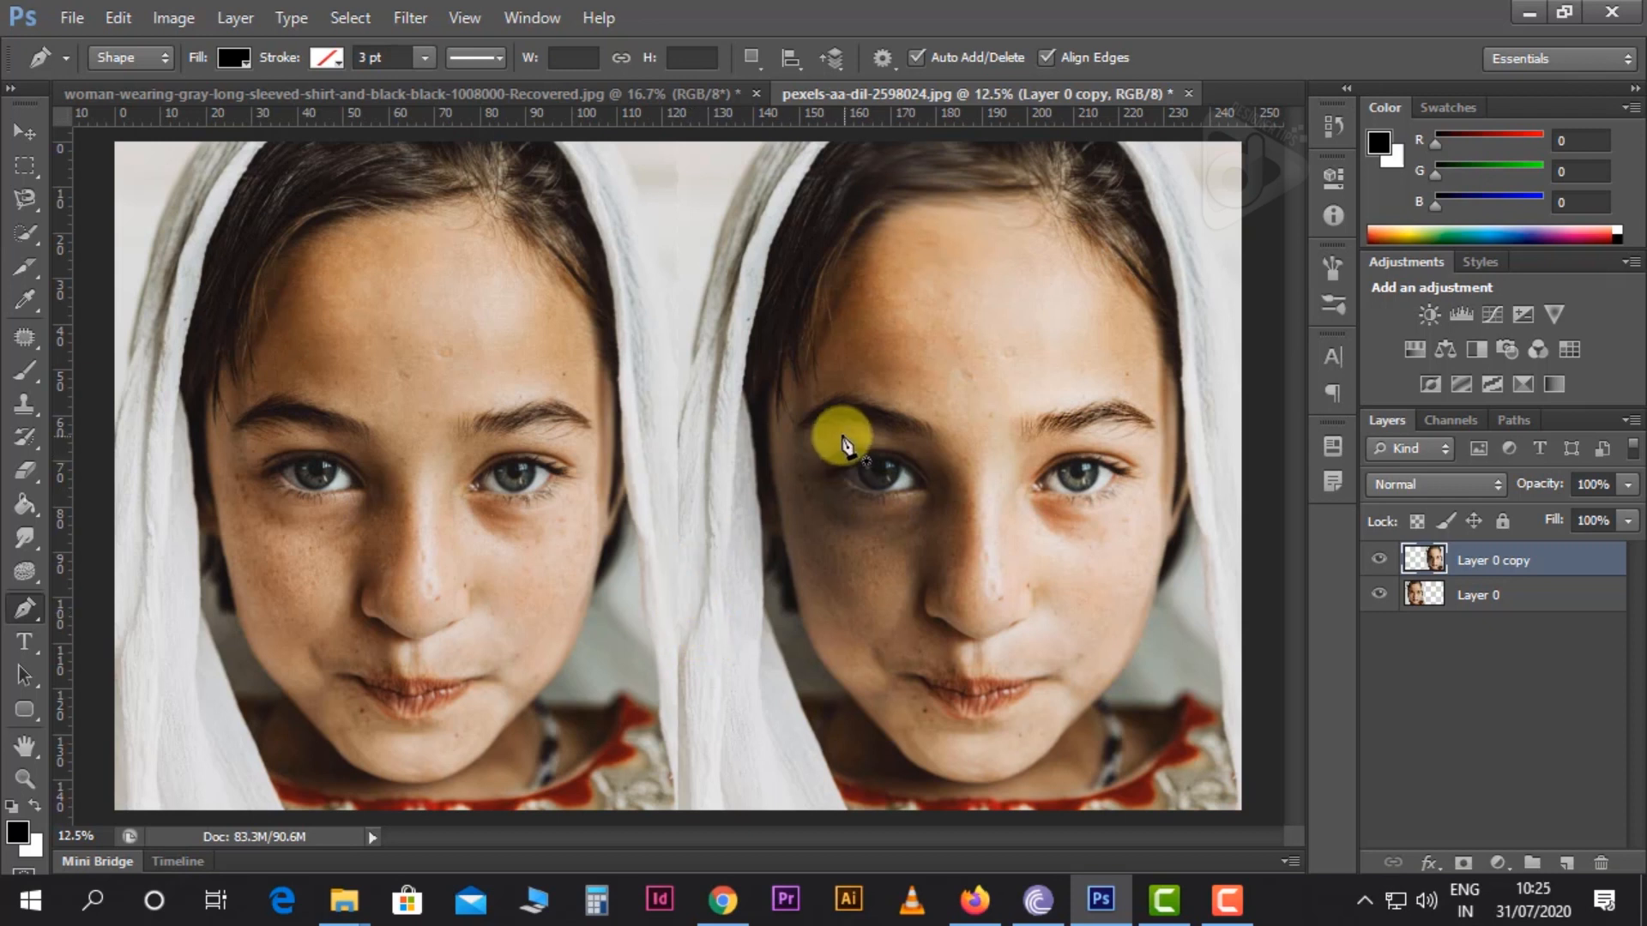
Draw a closed almond-shaped pen shape about 640 px wide and 320 px high over the left-hand eye of the Layer 0 copy face
left_click(930, 486)
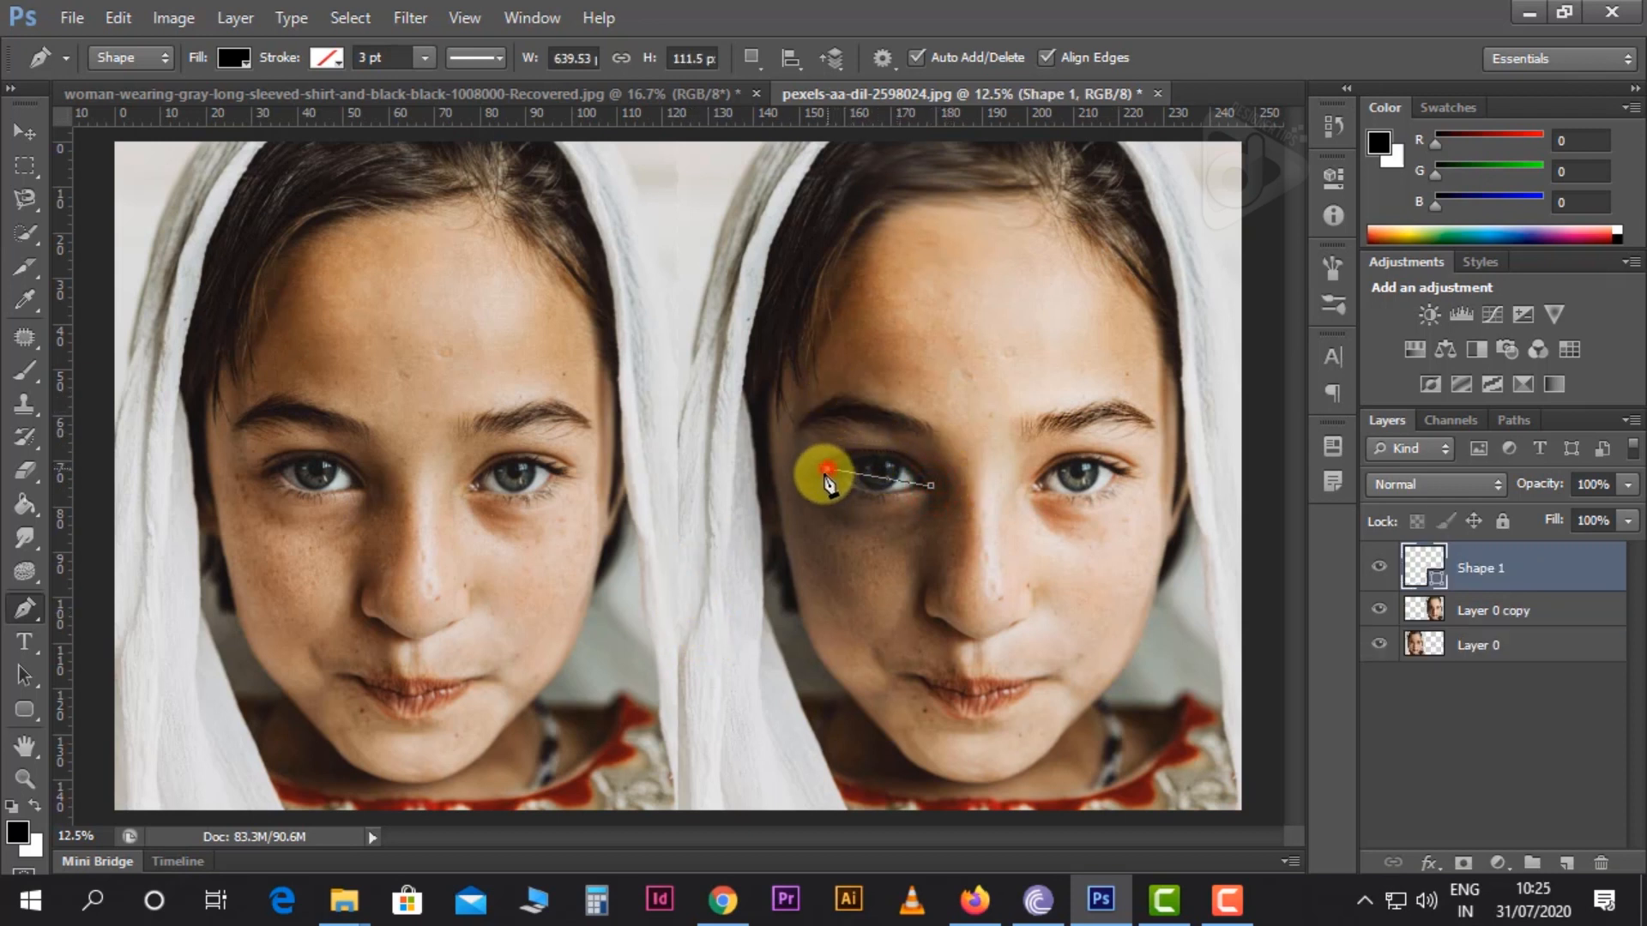
left_click_drag(826, 470, 783, 518)
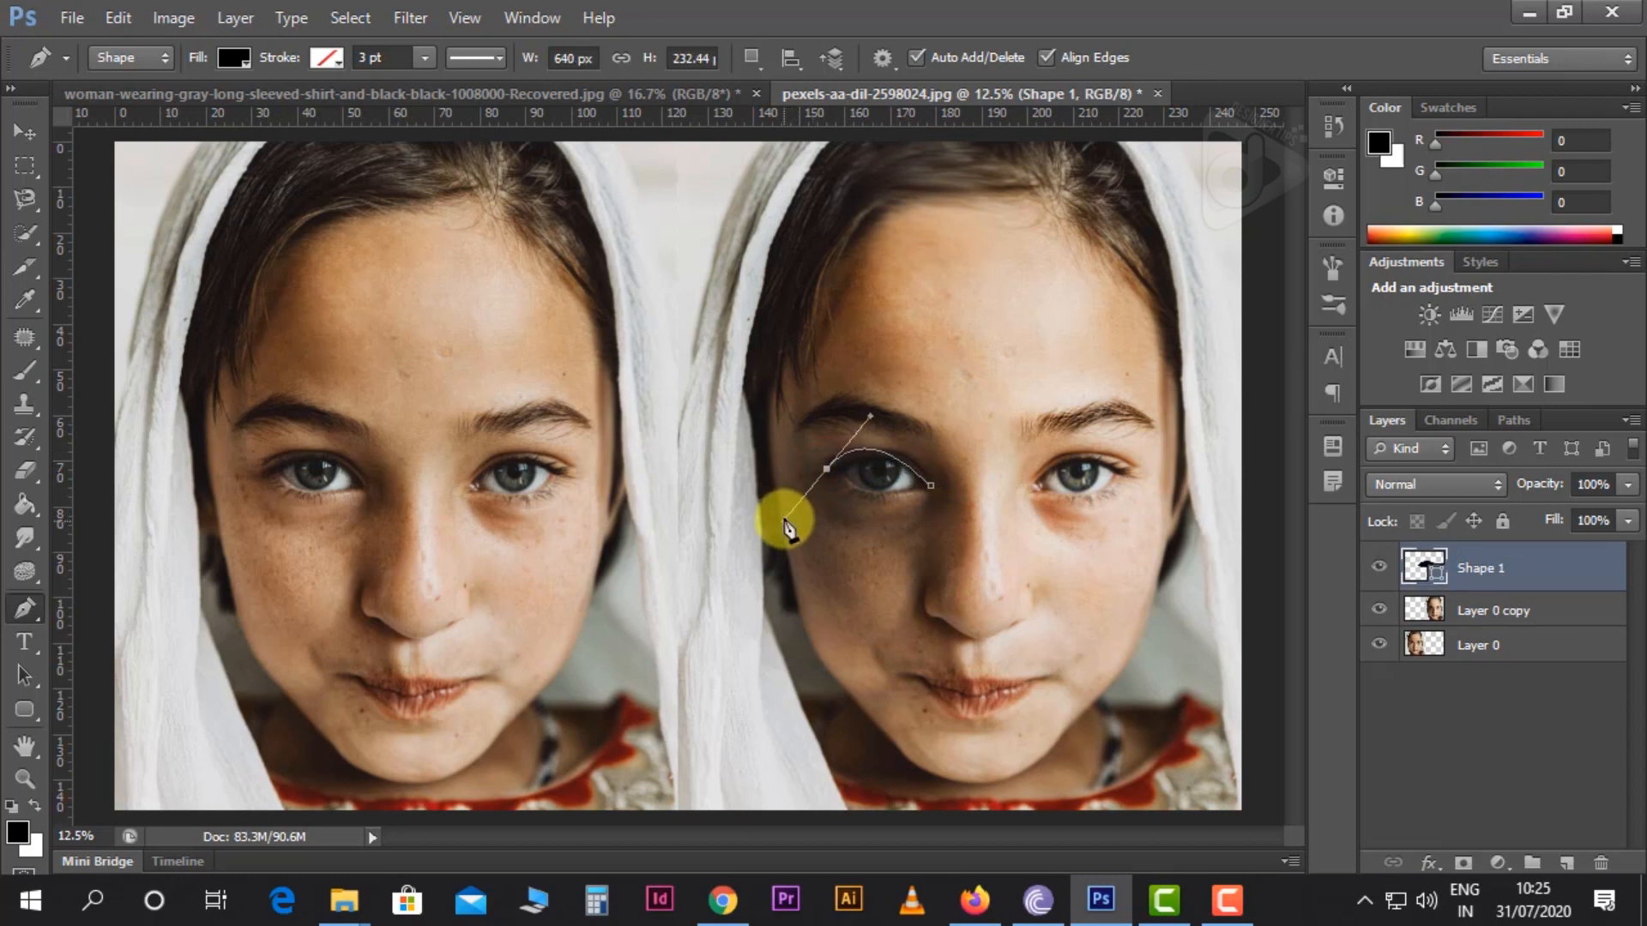
left_click(826, 469)
left_click(931, 486)
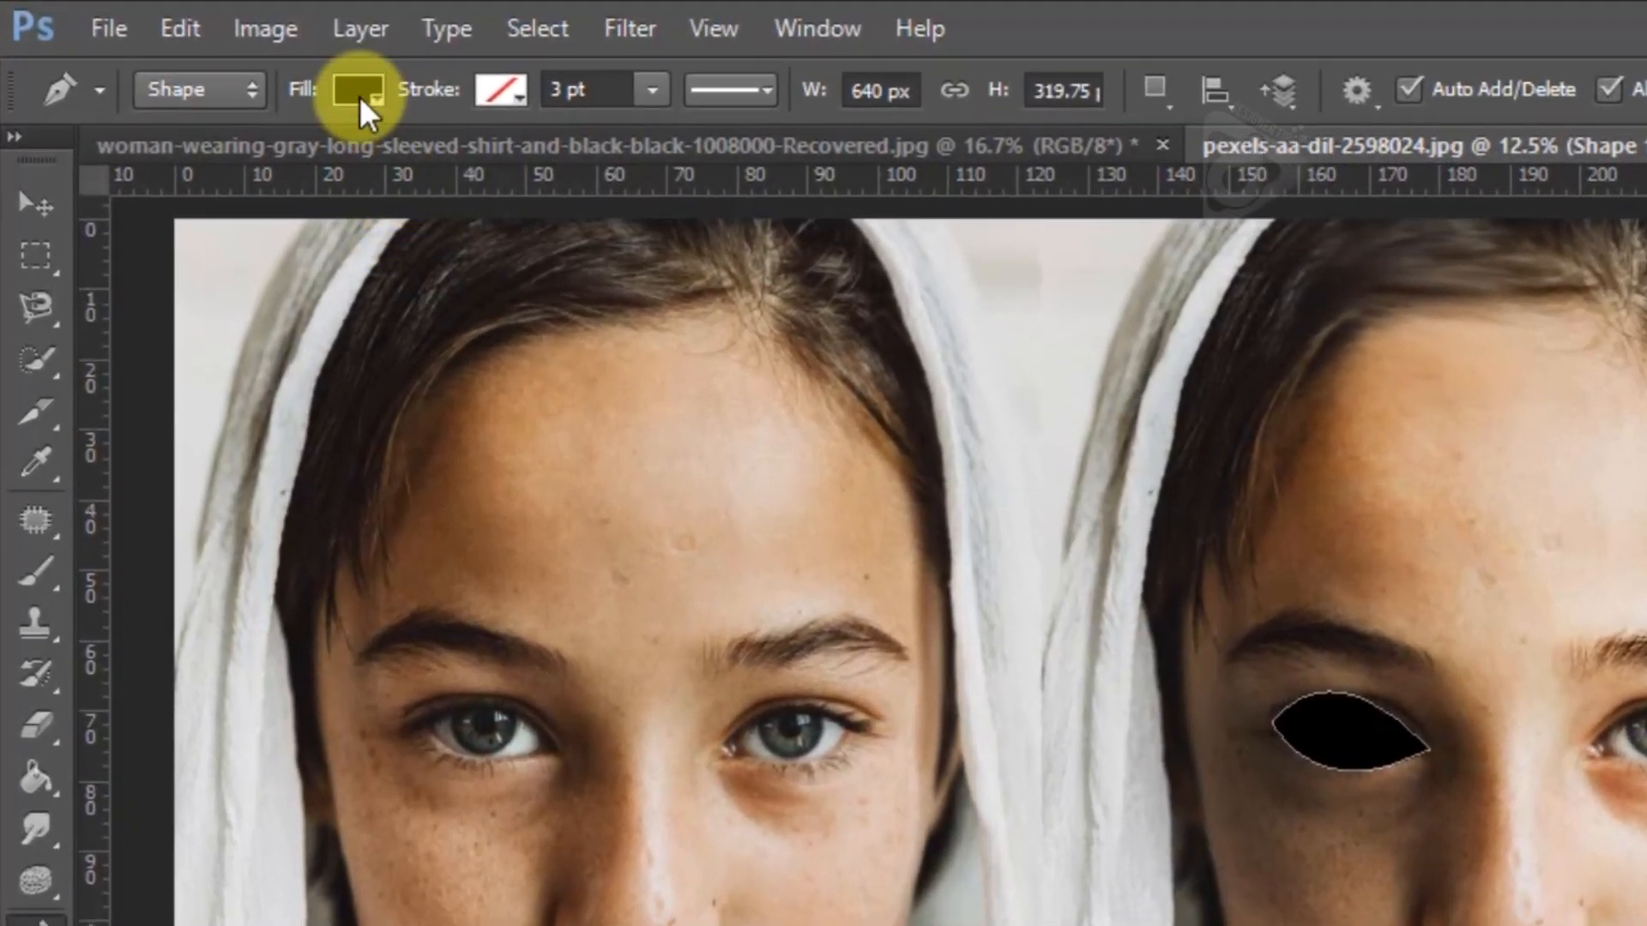
Try light green, teal, blue and dark magenta swatches as the eye shape's fill colour
left_click(324, 83)
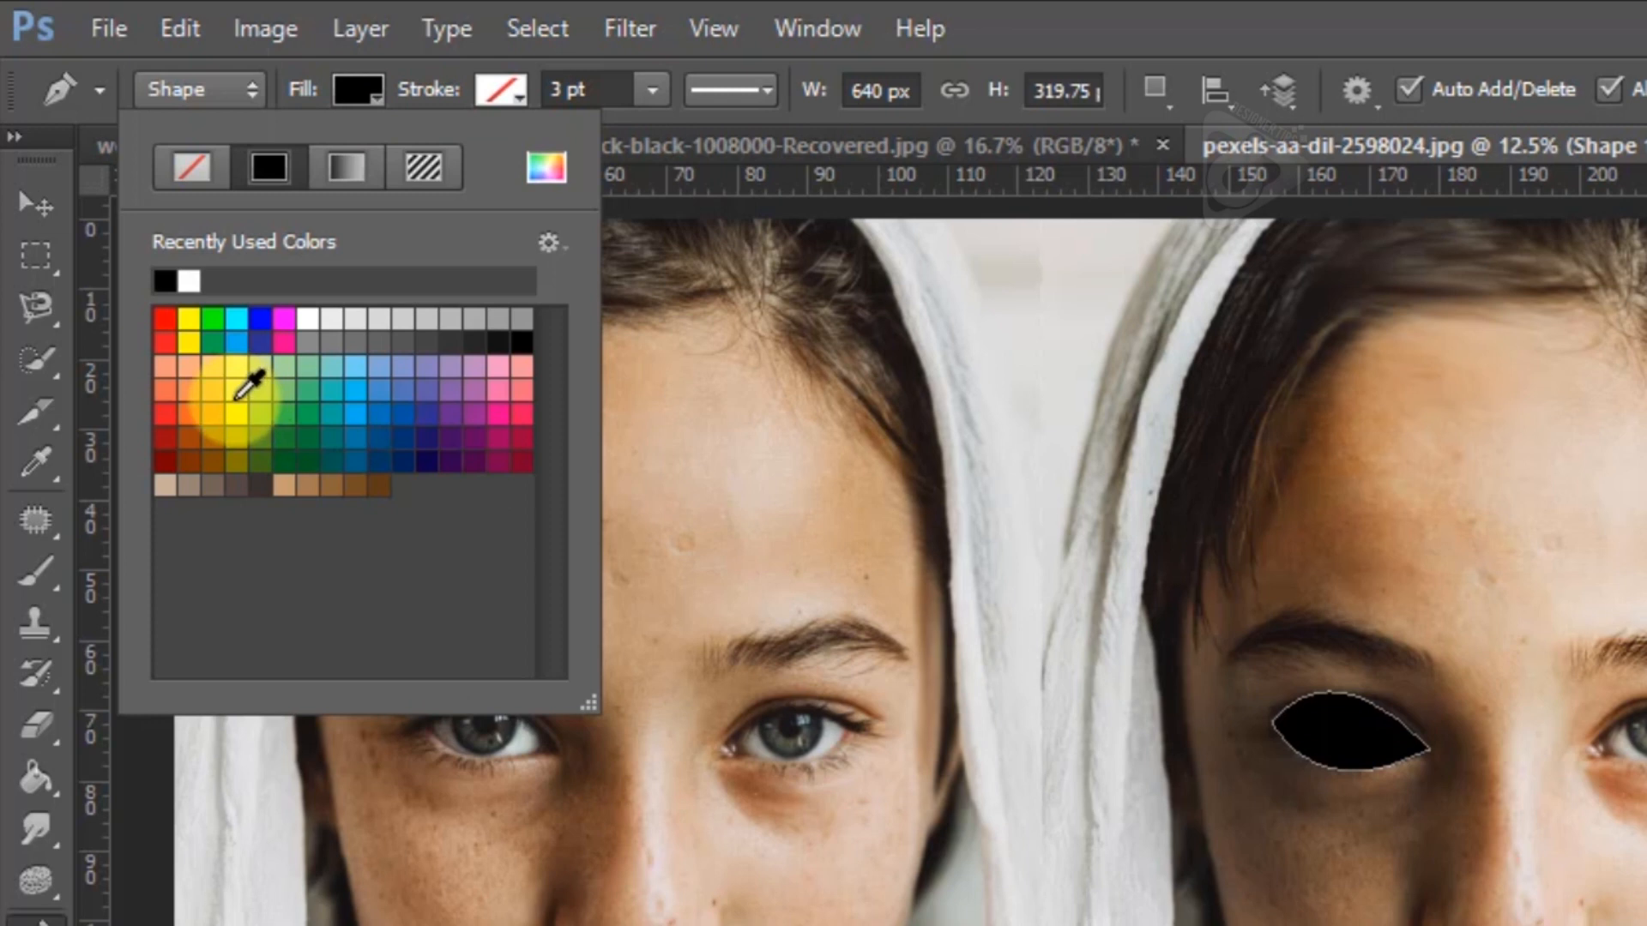
left_click(254, 393)
left_click(331, 388)
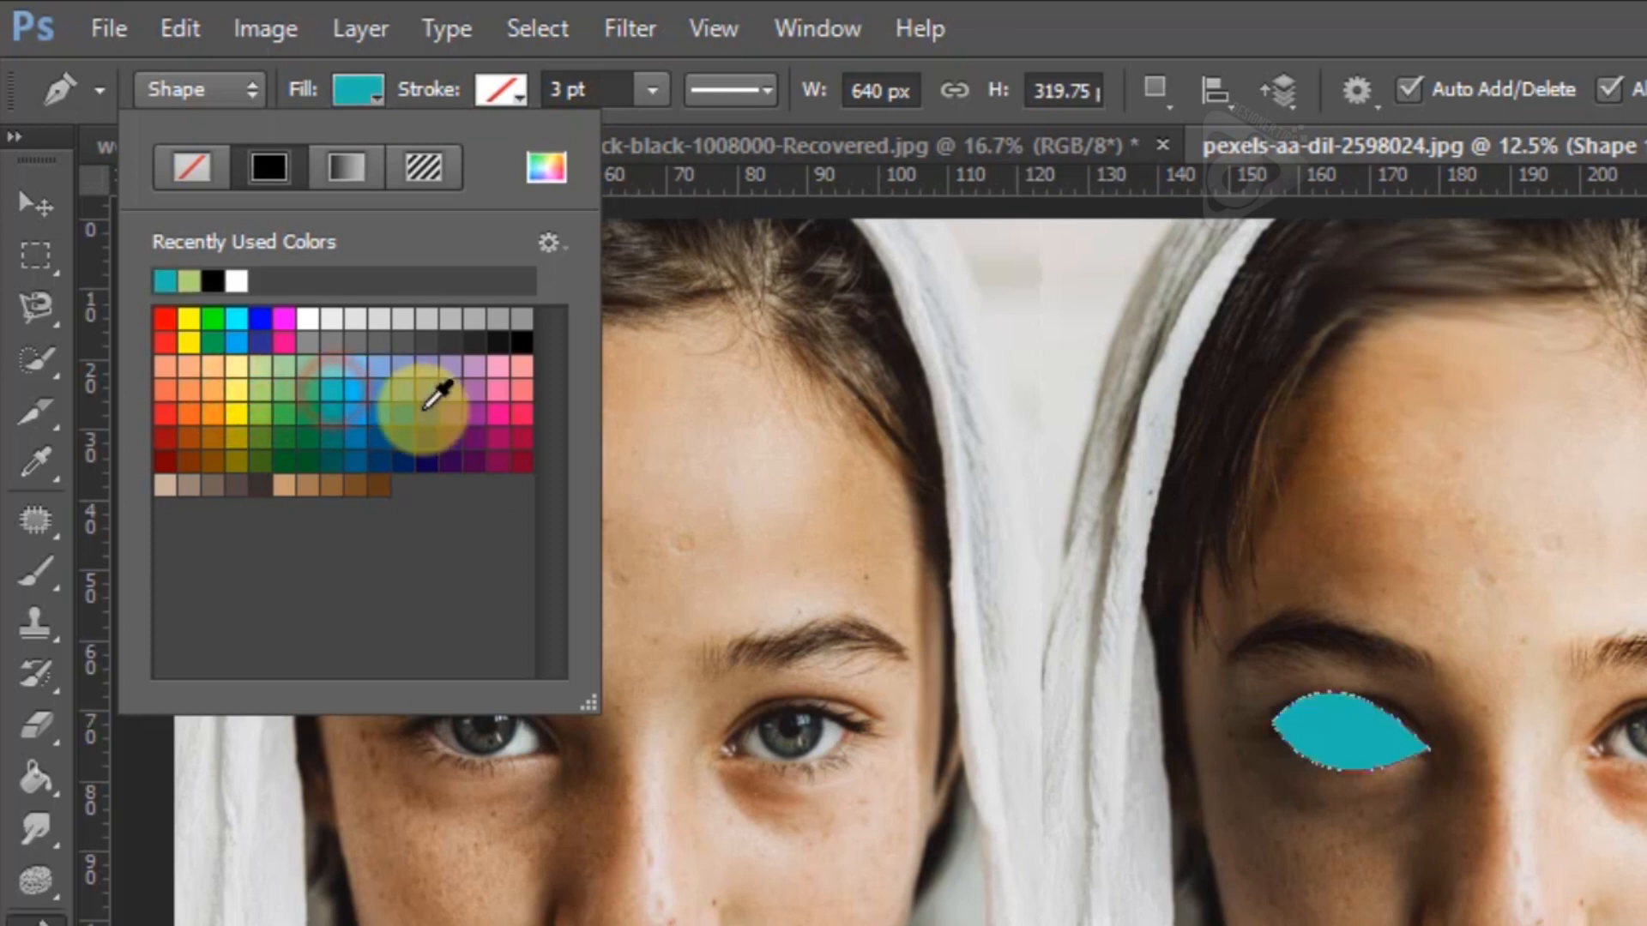
left_click(422, 410)
left_click(508, 457)
Give the eye shape the custom fill colour #663634 and replace it with the linear black-to-white gradient
left_click(547, 167)
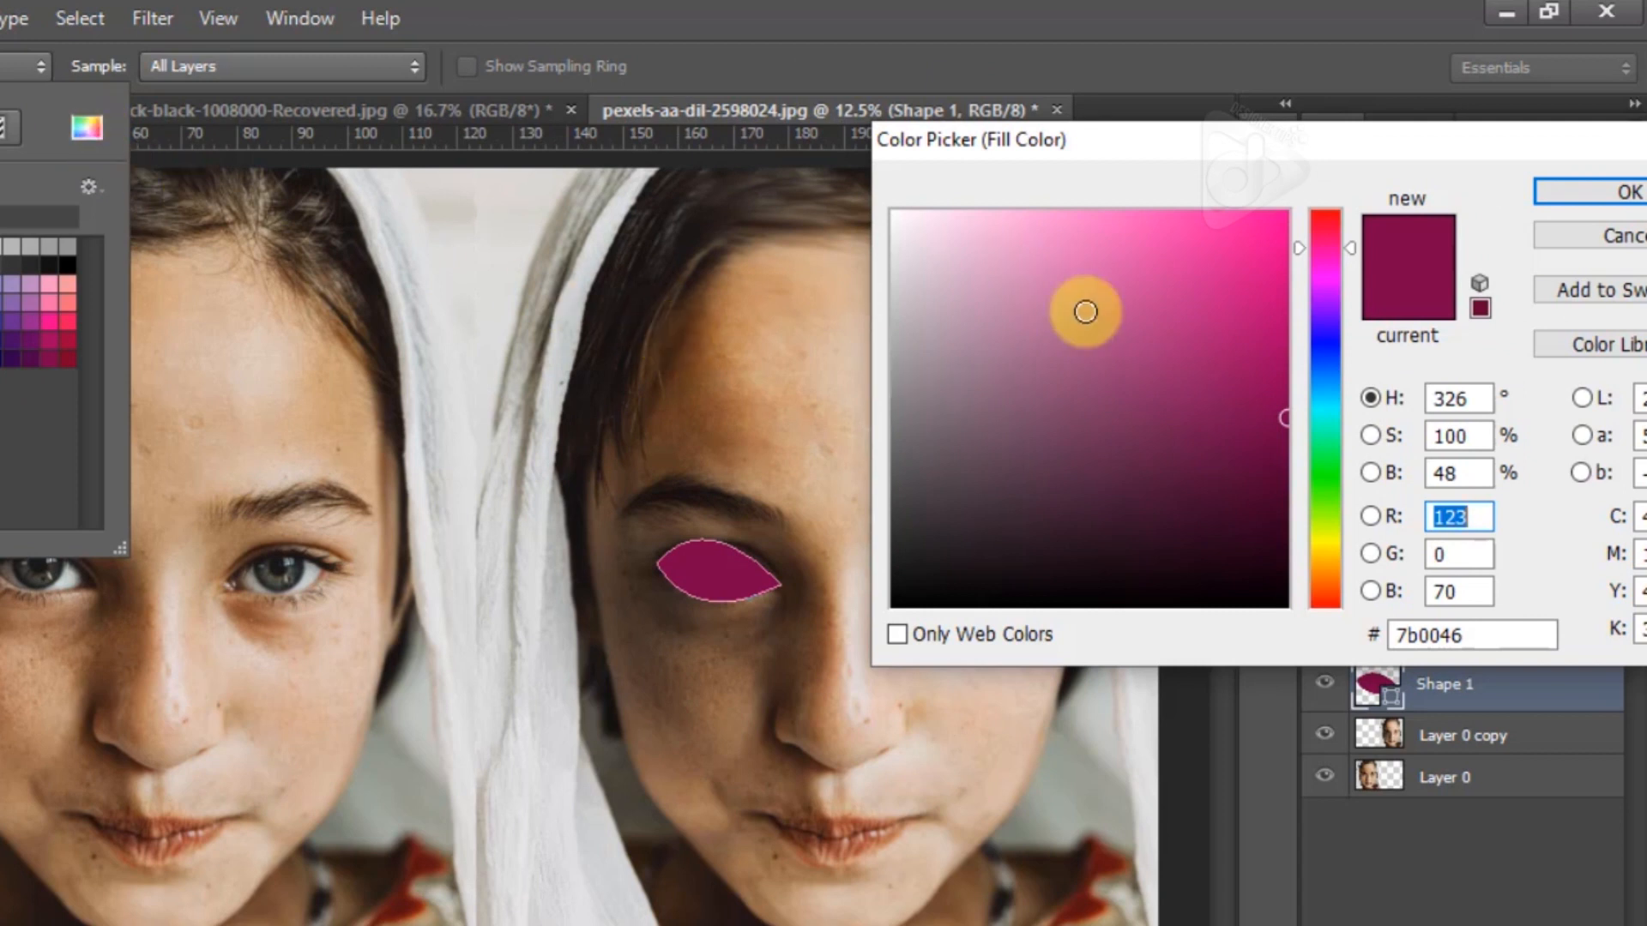
left_click_drag(1132, 315, 1086, 449)
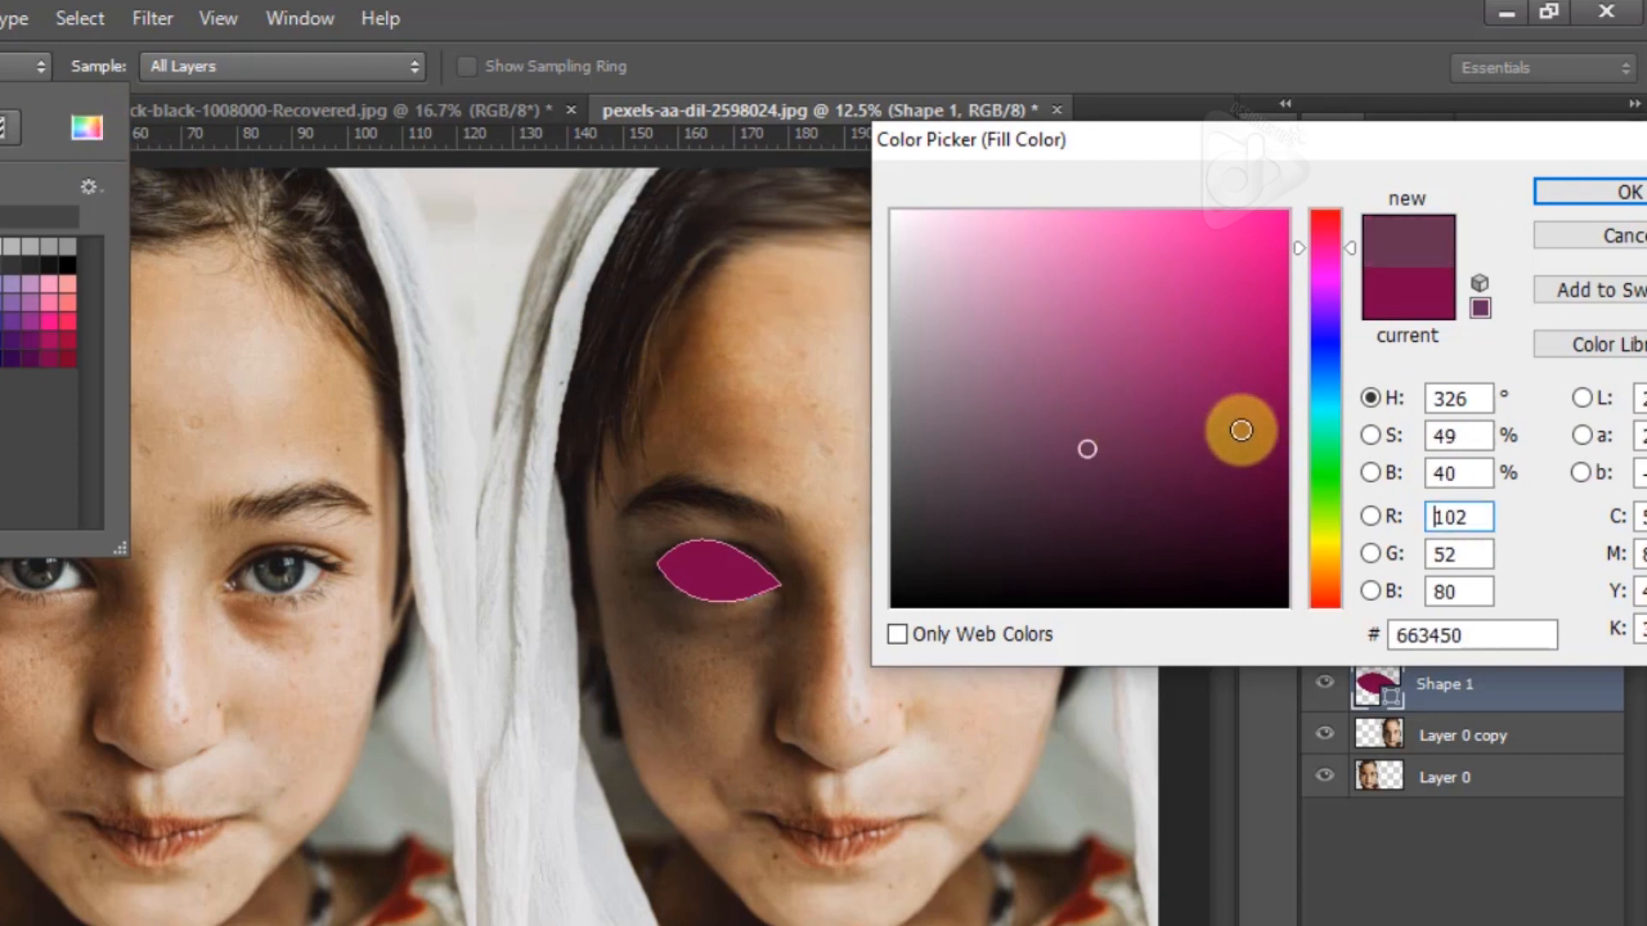
left_click_drag(1336, 482, 1335, 604)
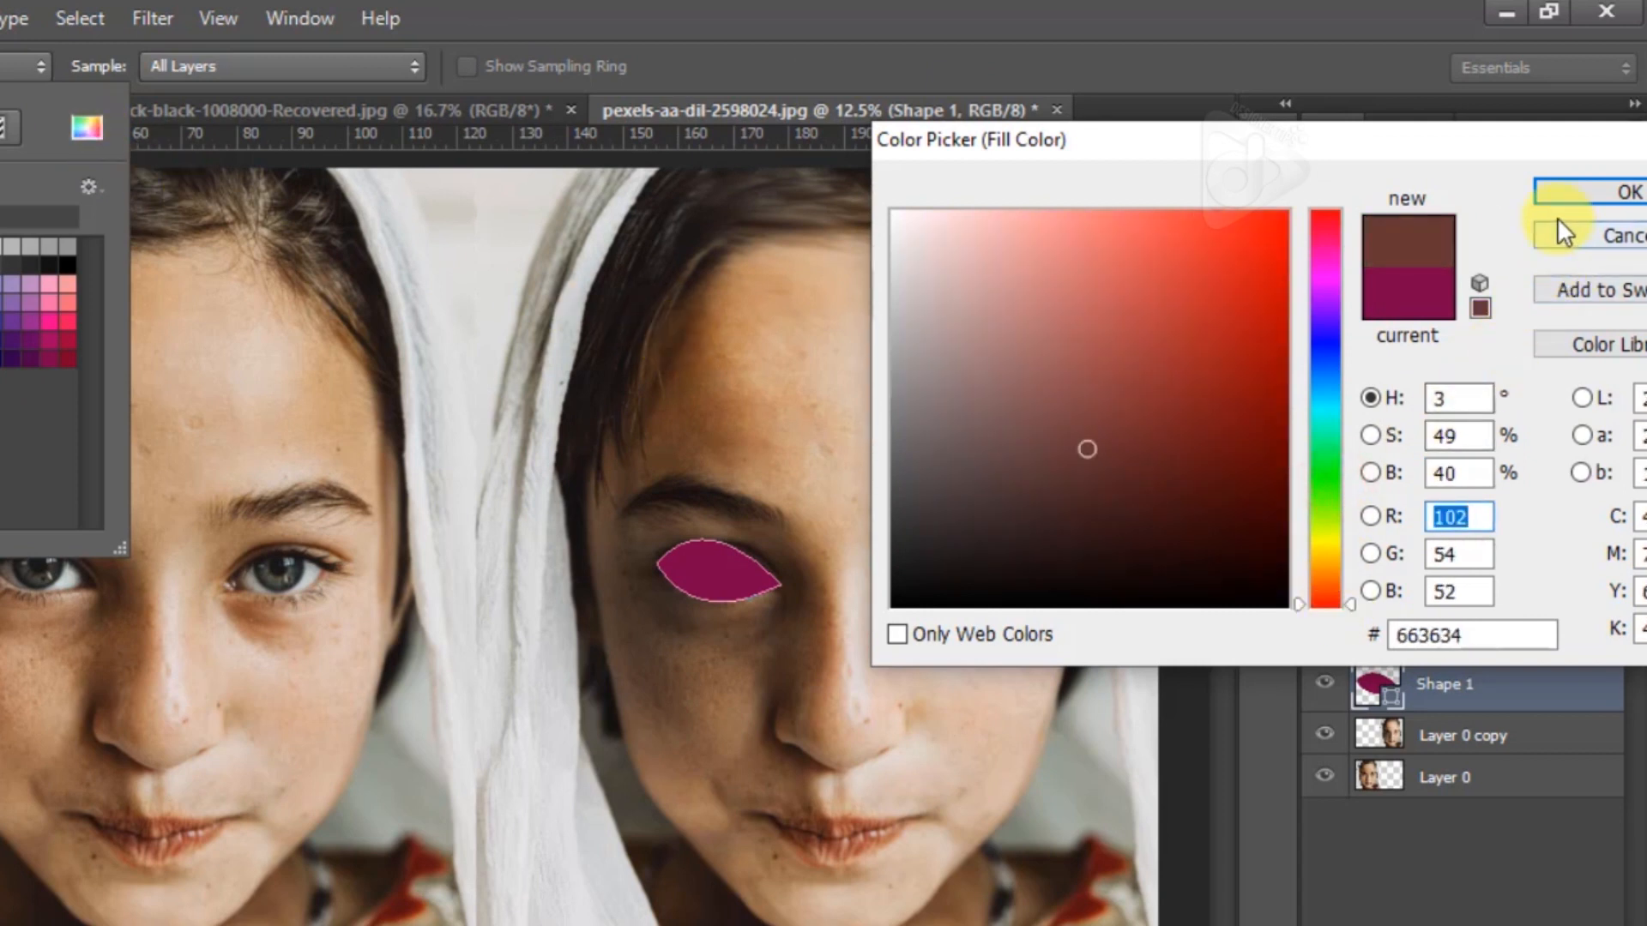
left_click(1556, 191)
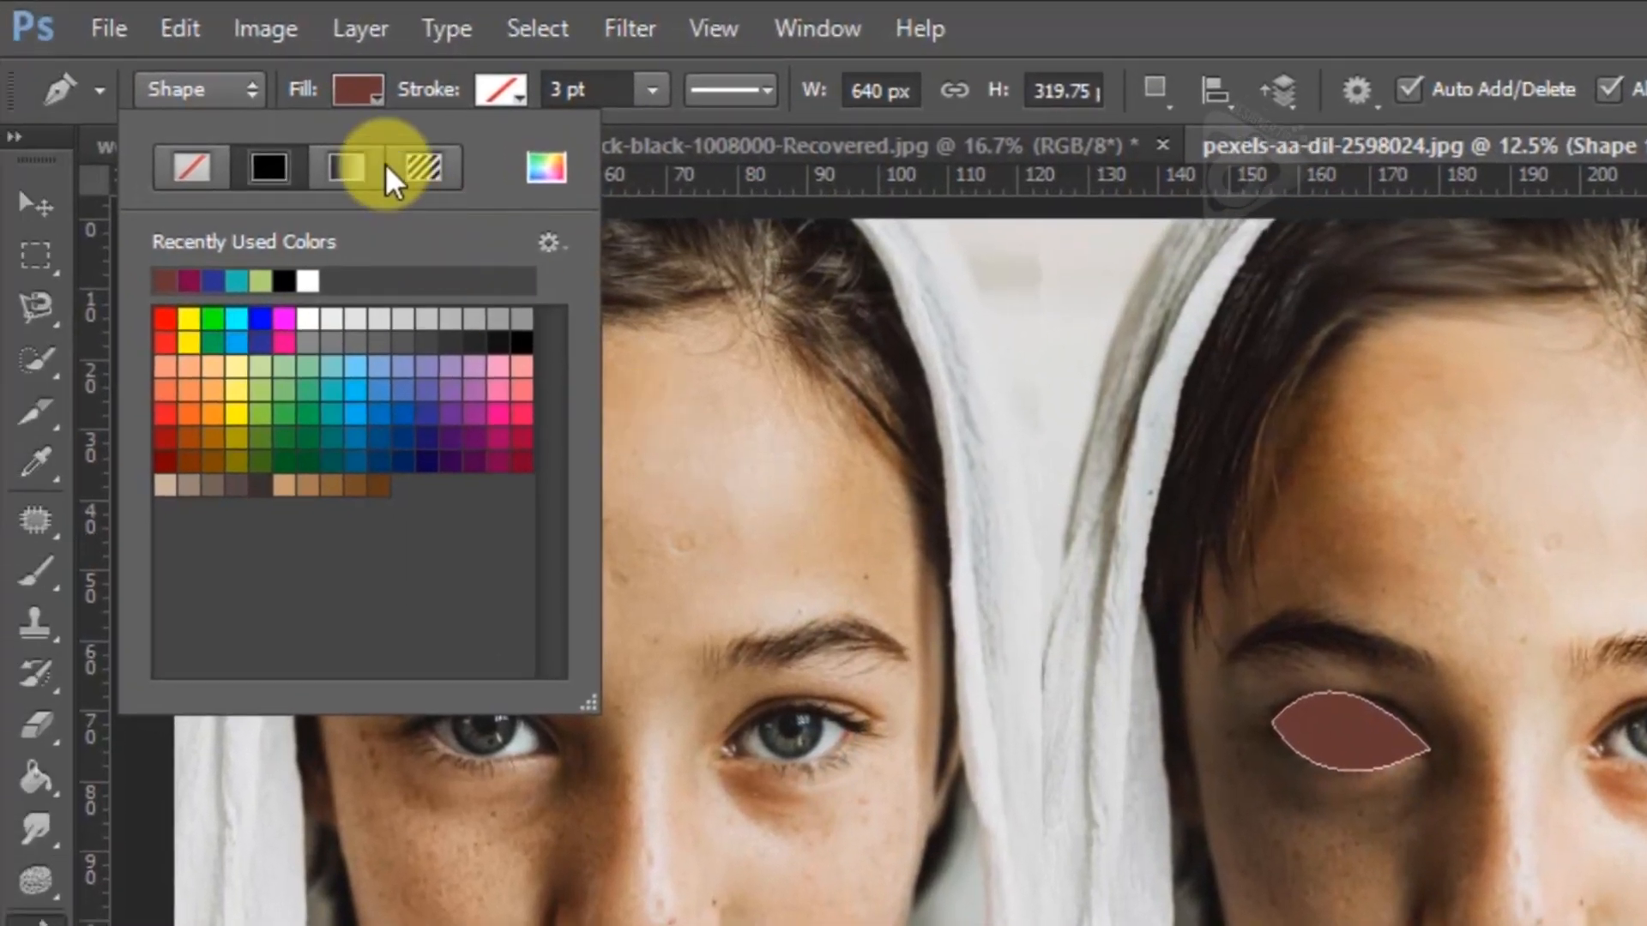
left_click(346, 167)
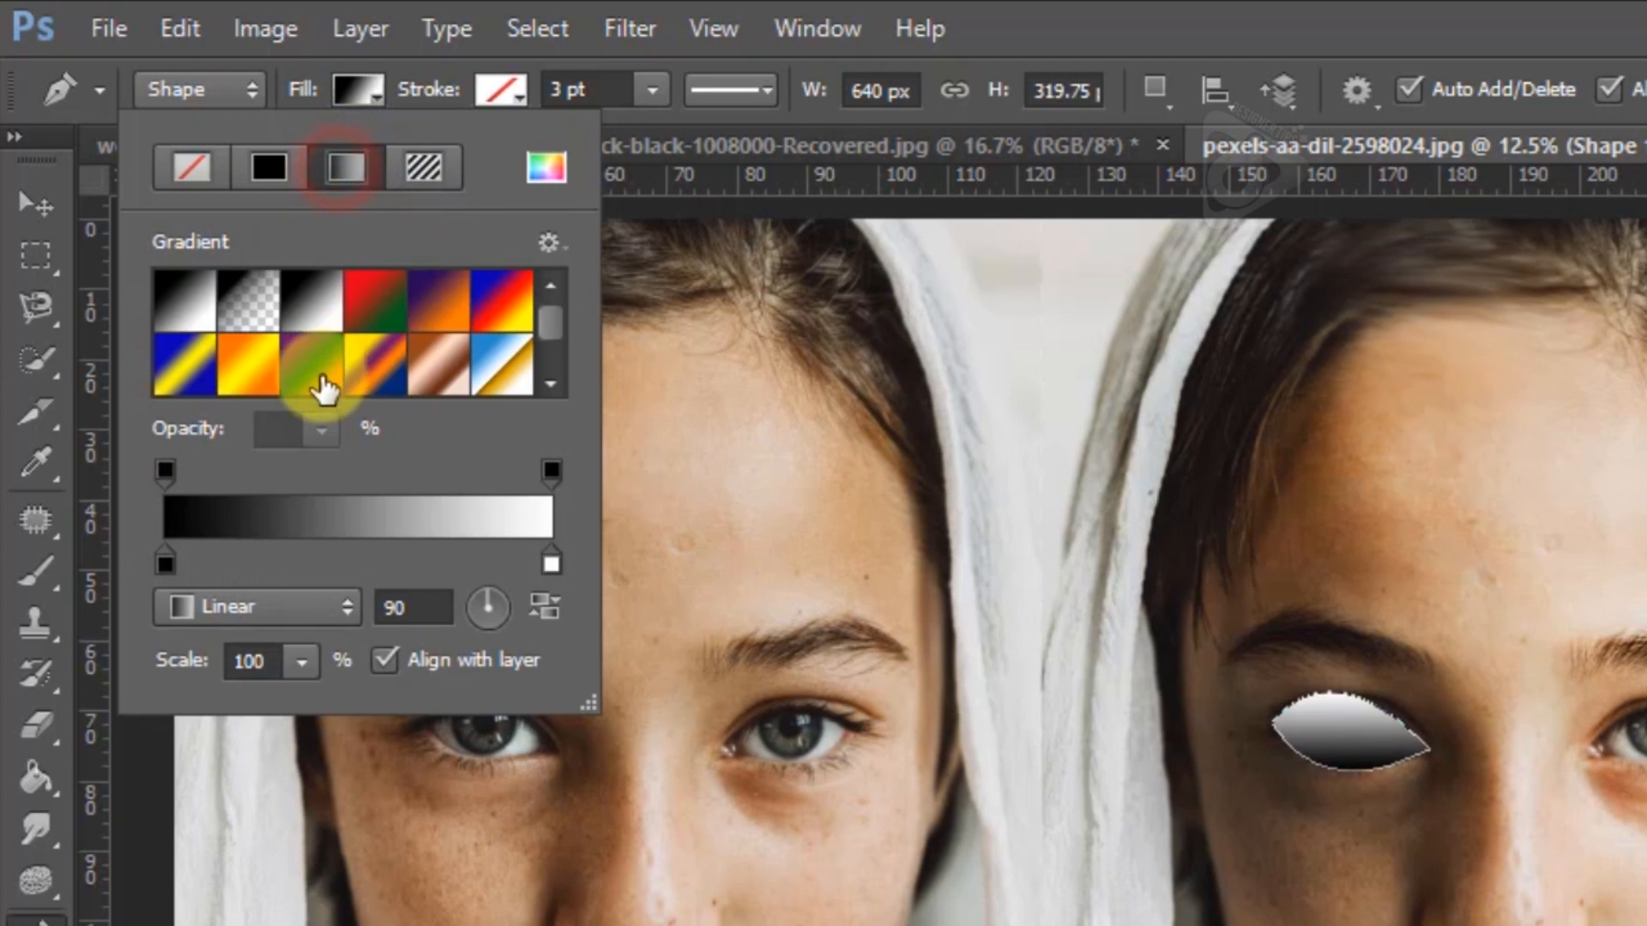
left_click(339, 179)
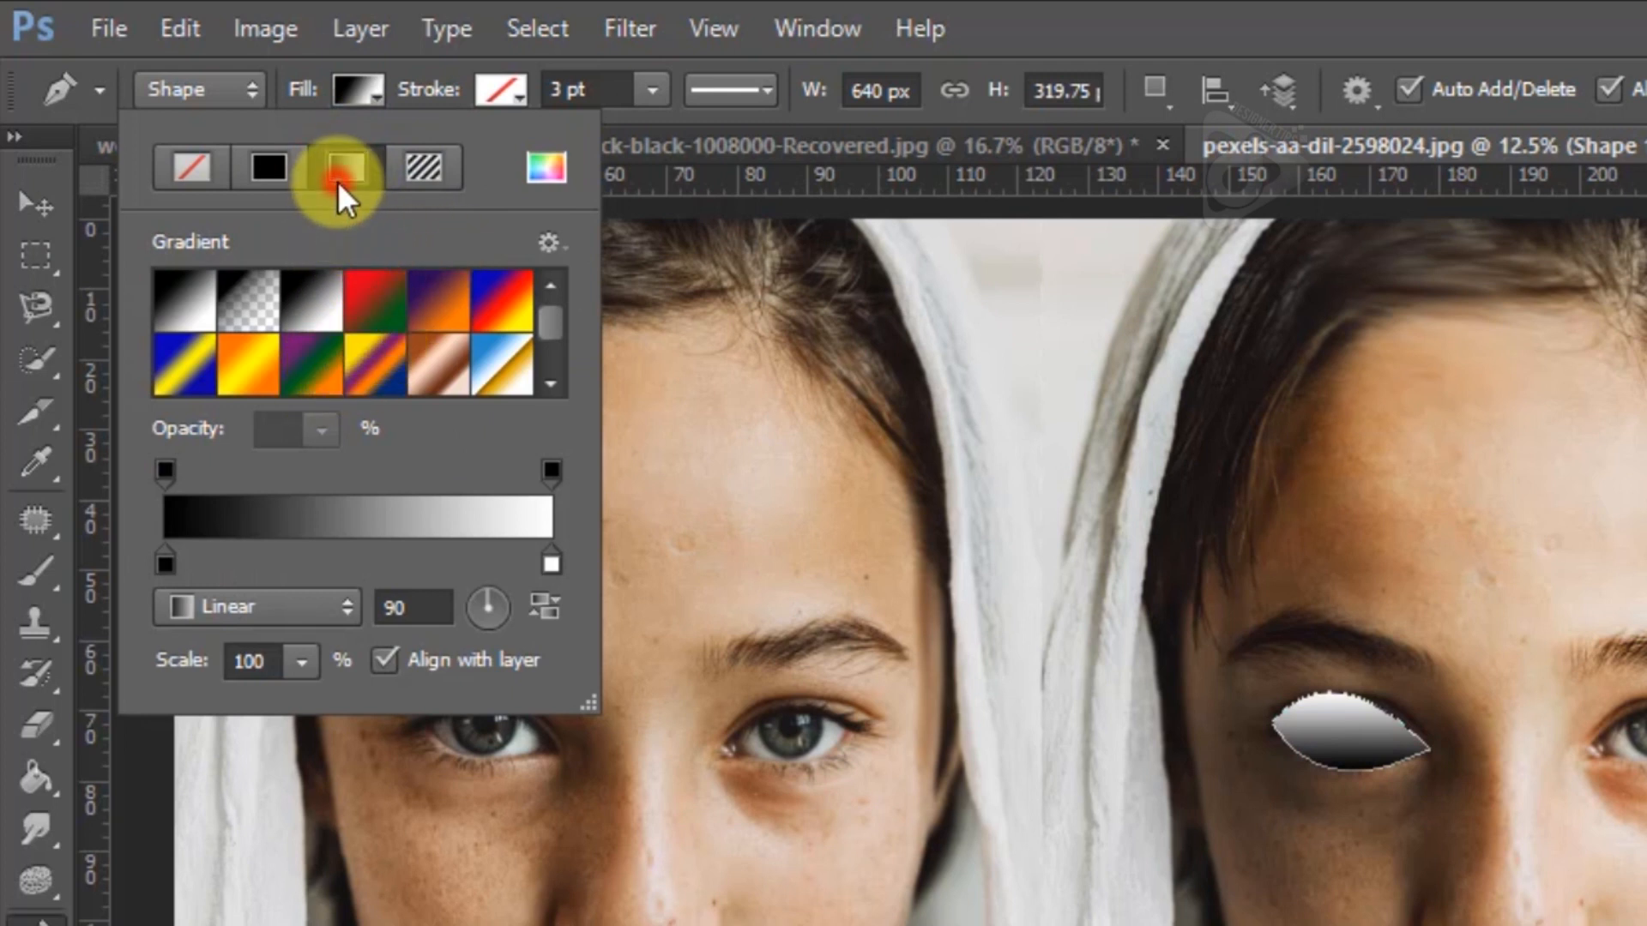
Add a white stroke to the eye shape and set its width to 33.83 pt
left_click(494, 96)
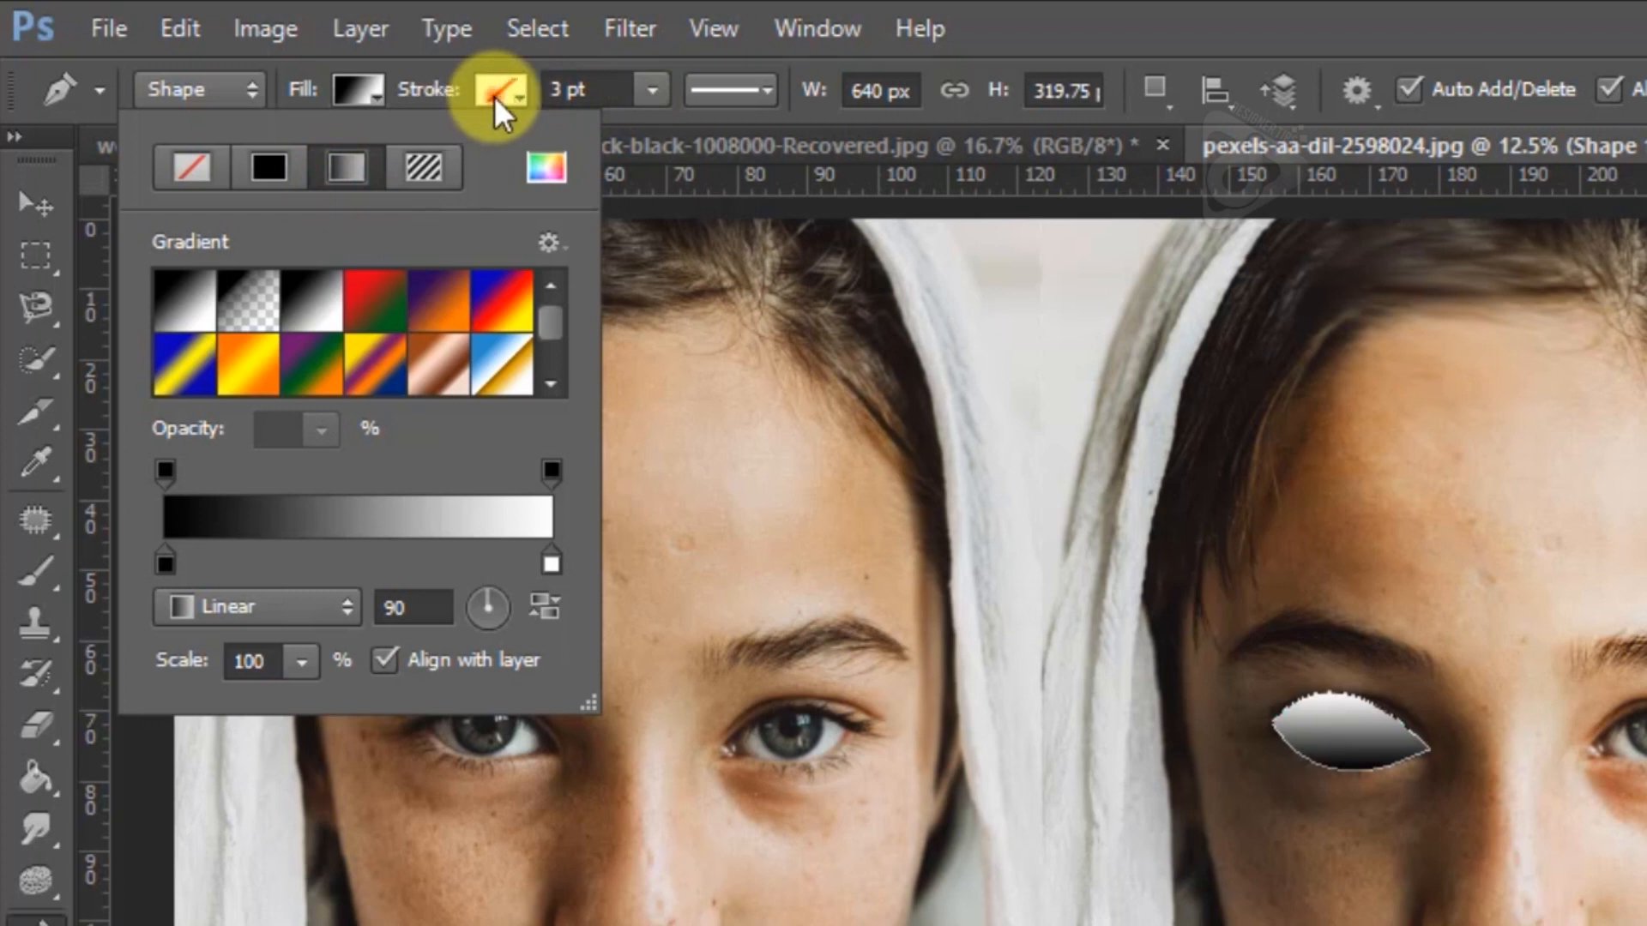
left_click(494, 96)
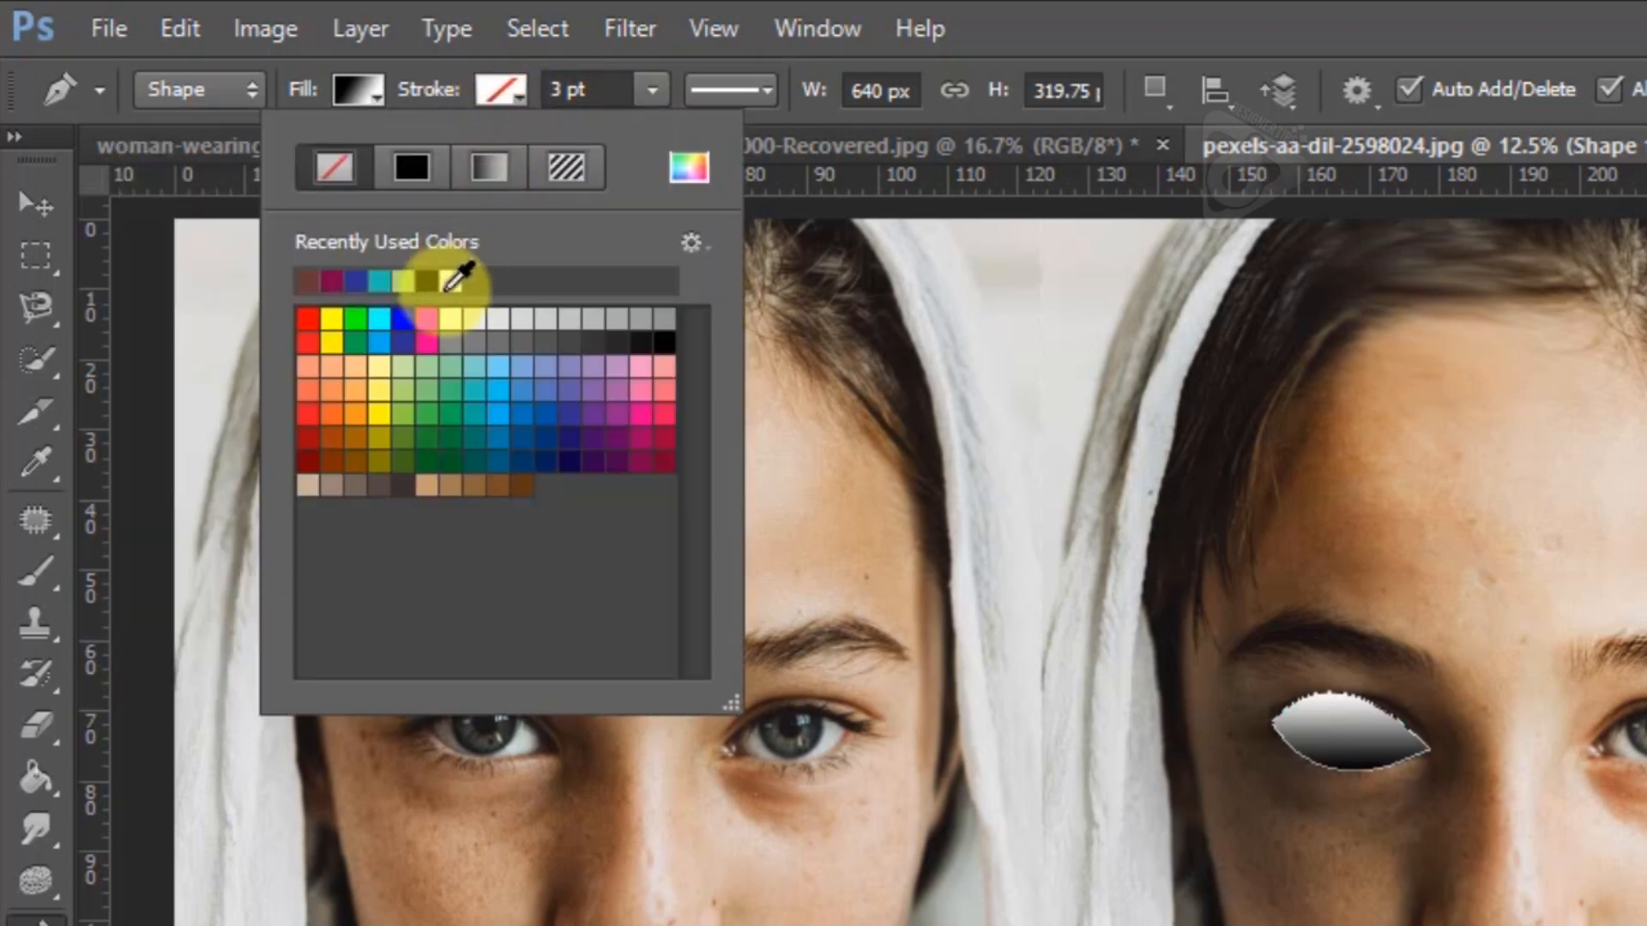
left_click(450, 320)
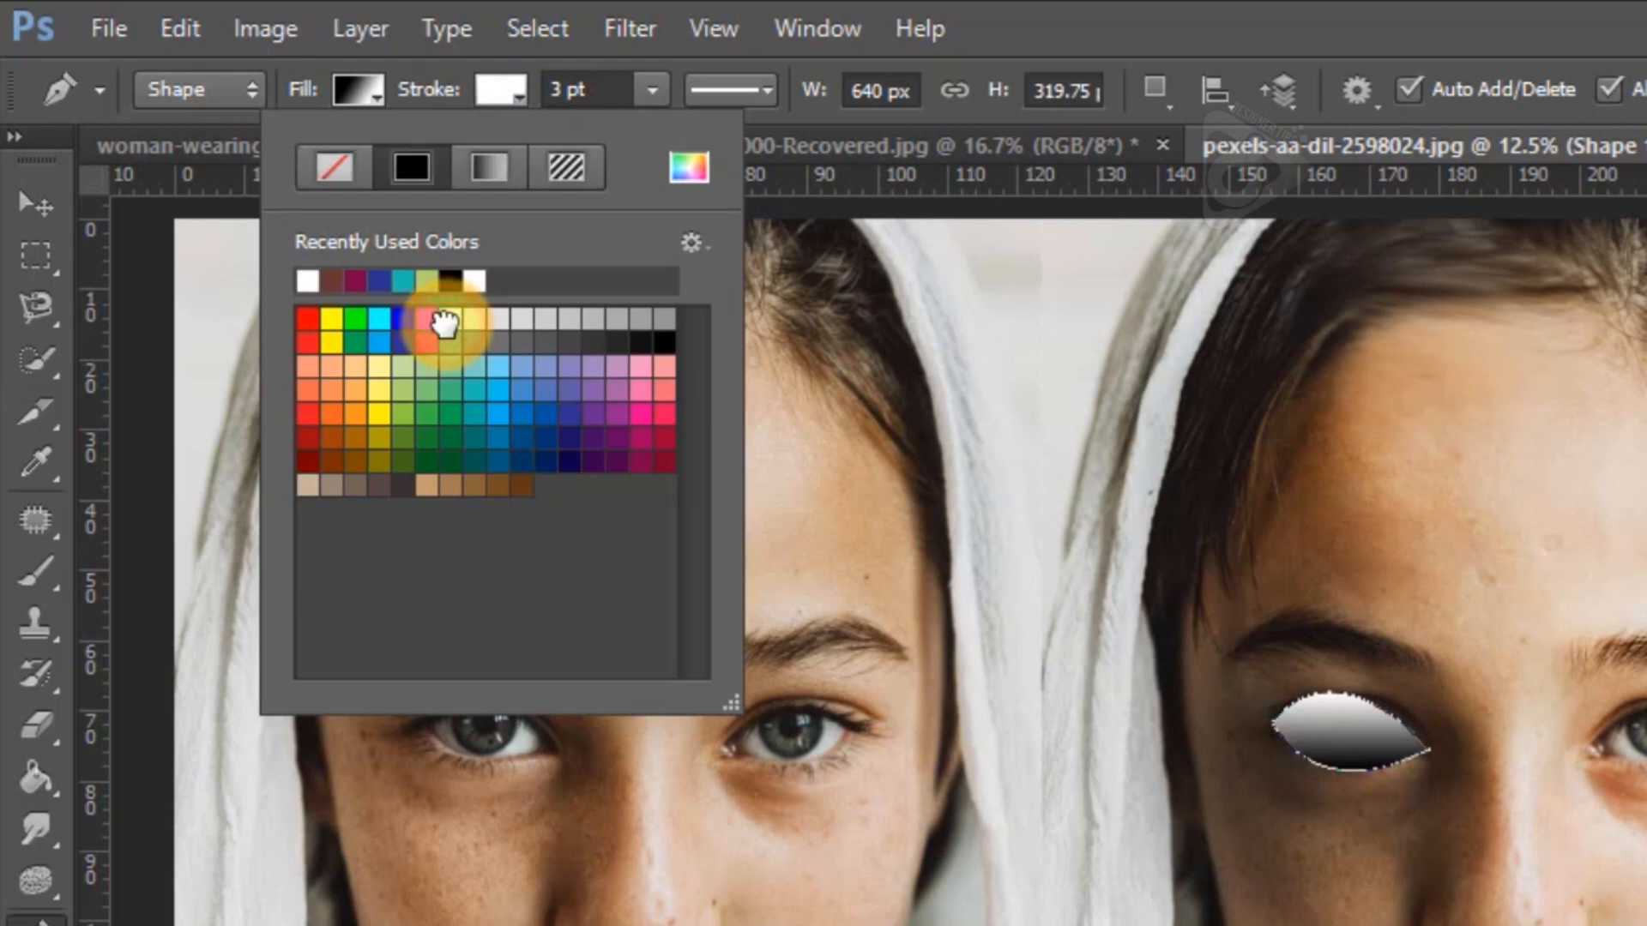
left_click(657, 81)
left_click_drag(652, 134, 758, 172)
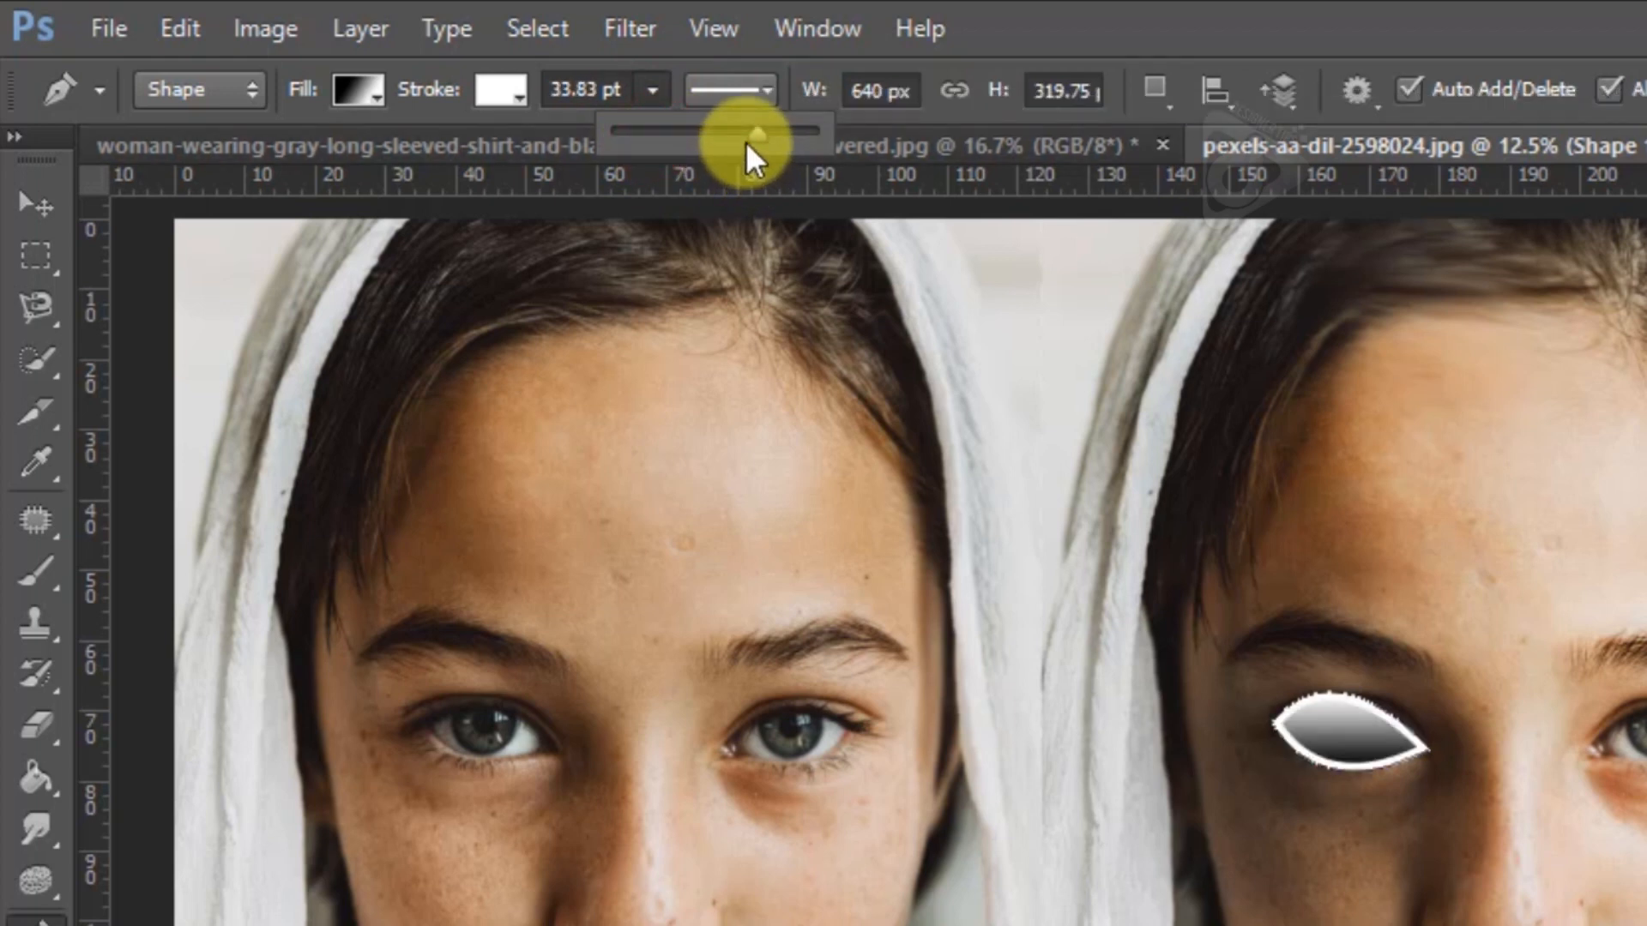
Try the dashed and dotted stroke styles on the eye shape and restore the solid line
left_click(720, 91)
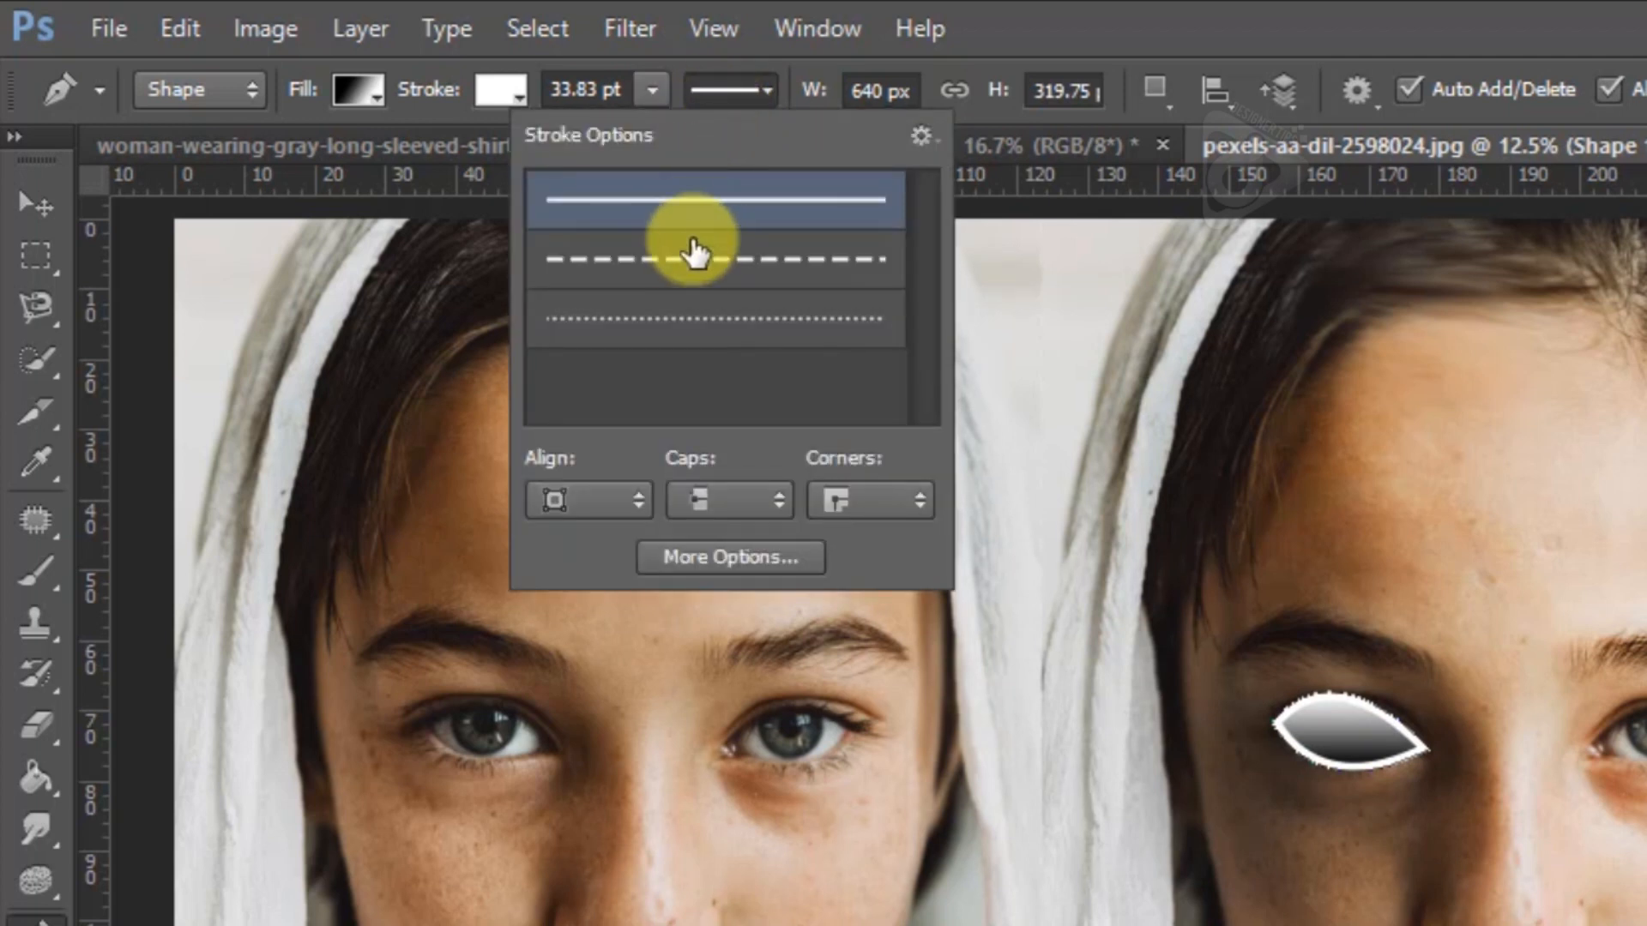
left_click(691, 253)
left_click(697, 323)
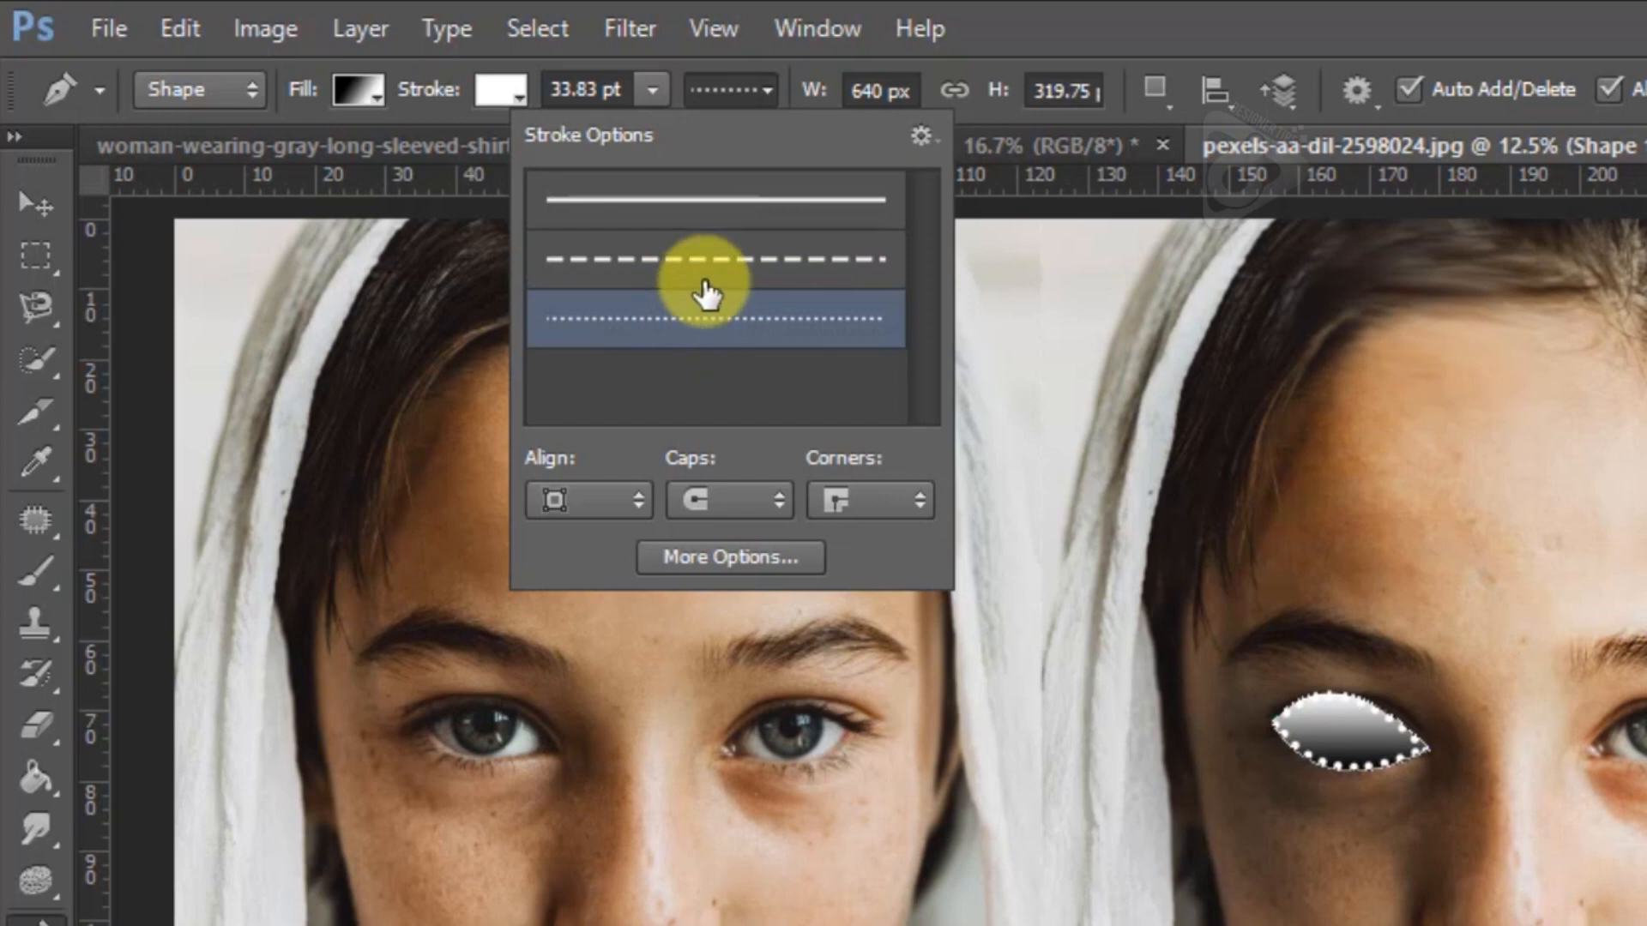
left_click(754, 203)
left_click(768, 91)
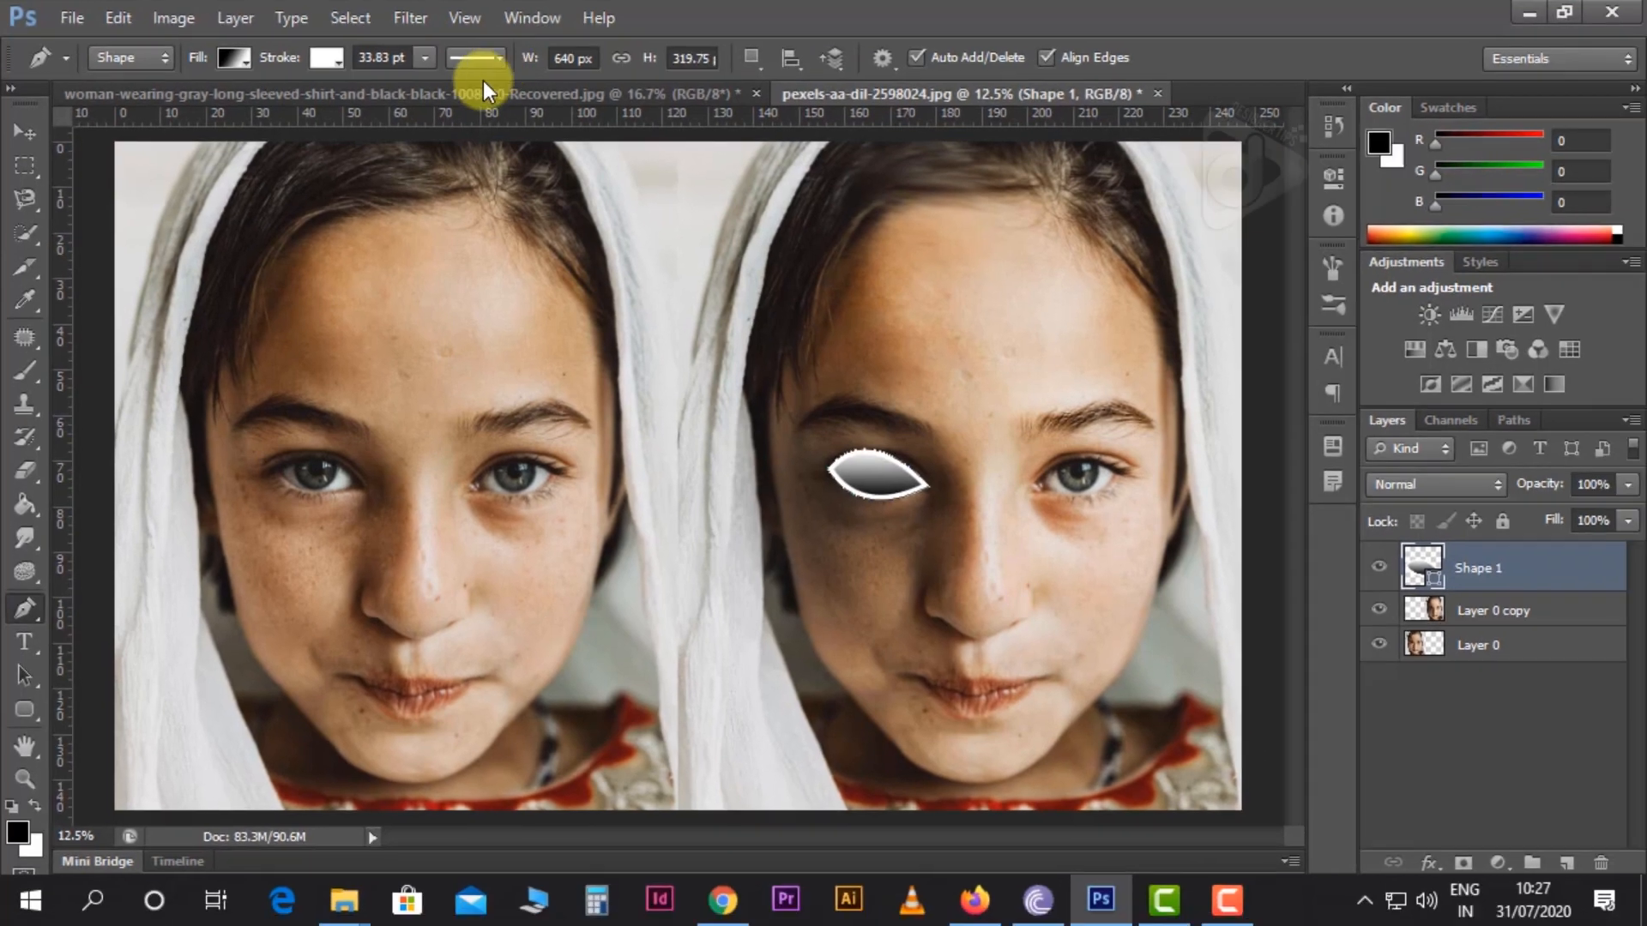
Switch to the Move tool and delete the Shape 1 layer
left_click(38, 129)
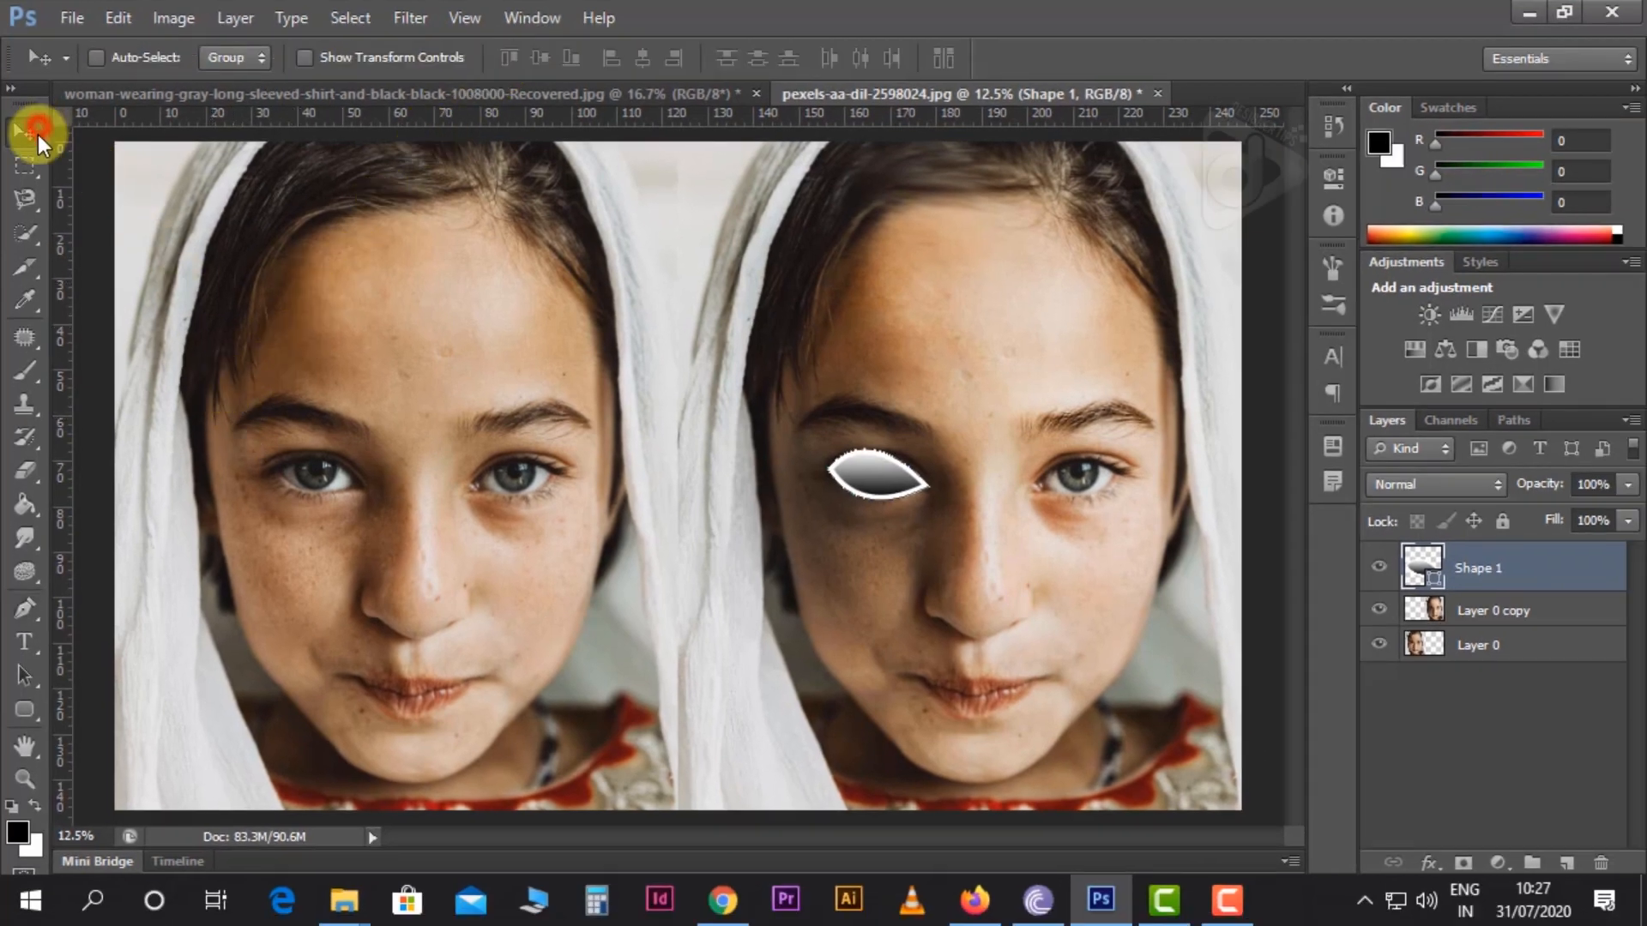
key("Delete")
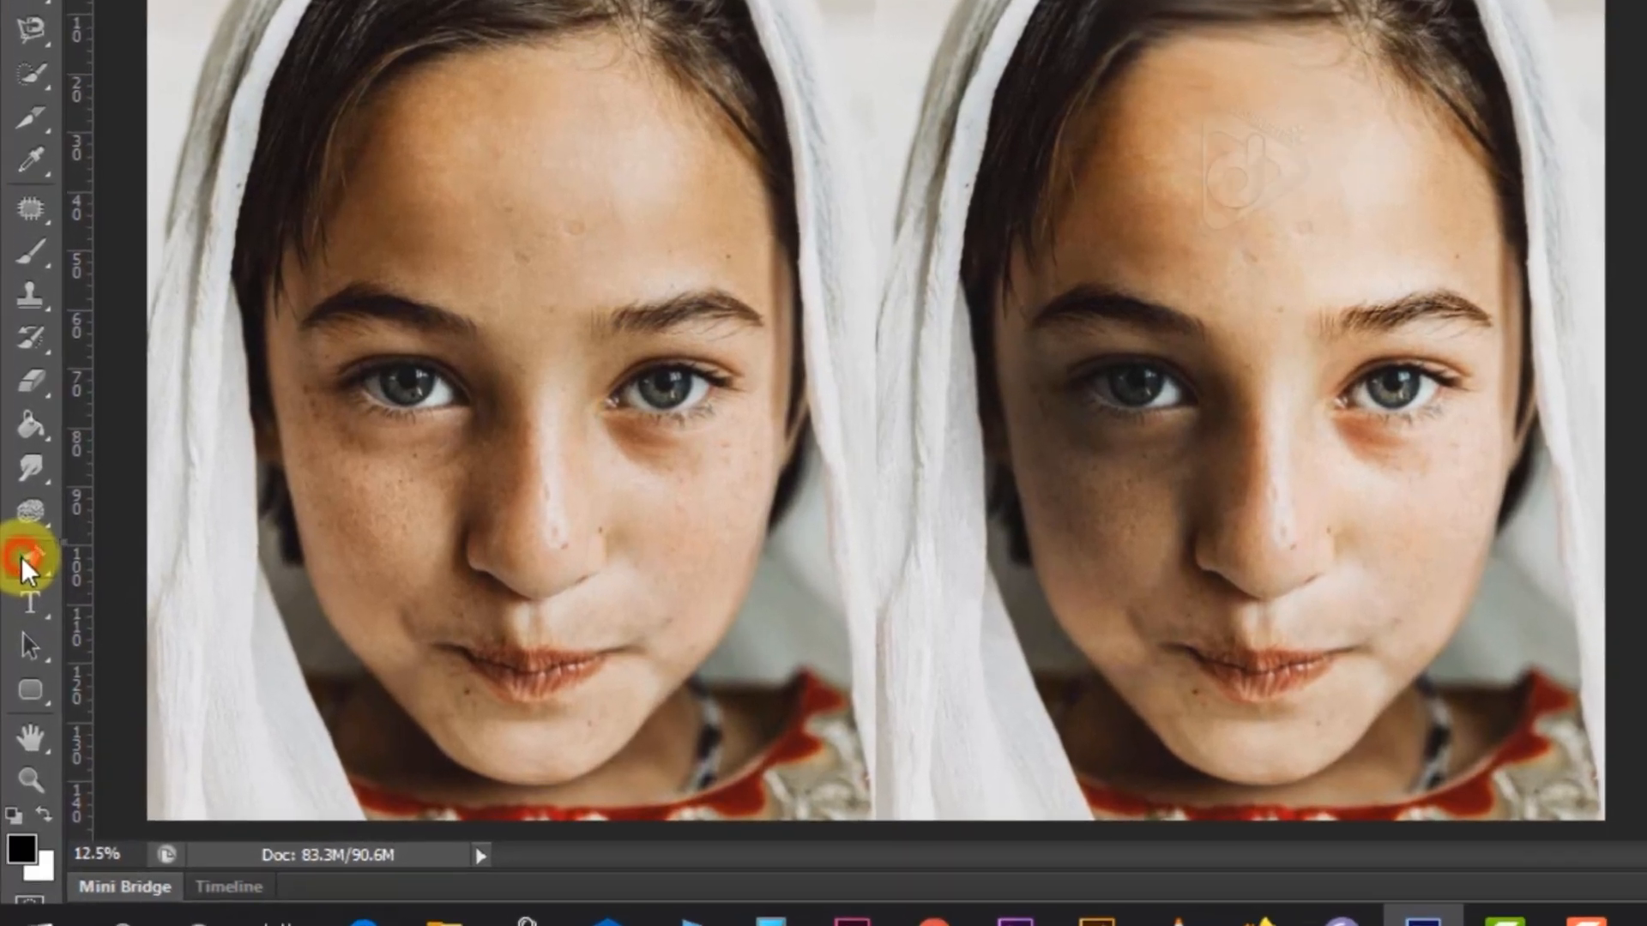
Draw a closed freehand path around the nose in the left portrait using the Freeform Pen tool in Path mode
right_click(24, 610)
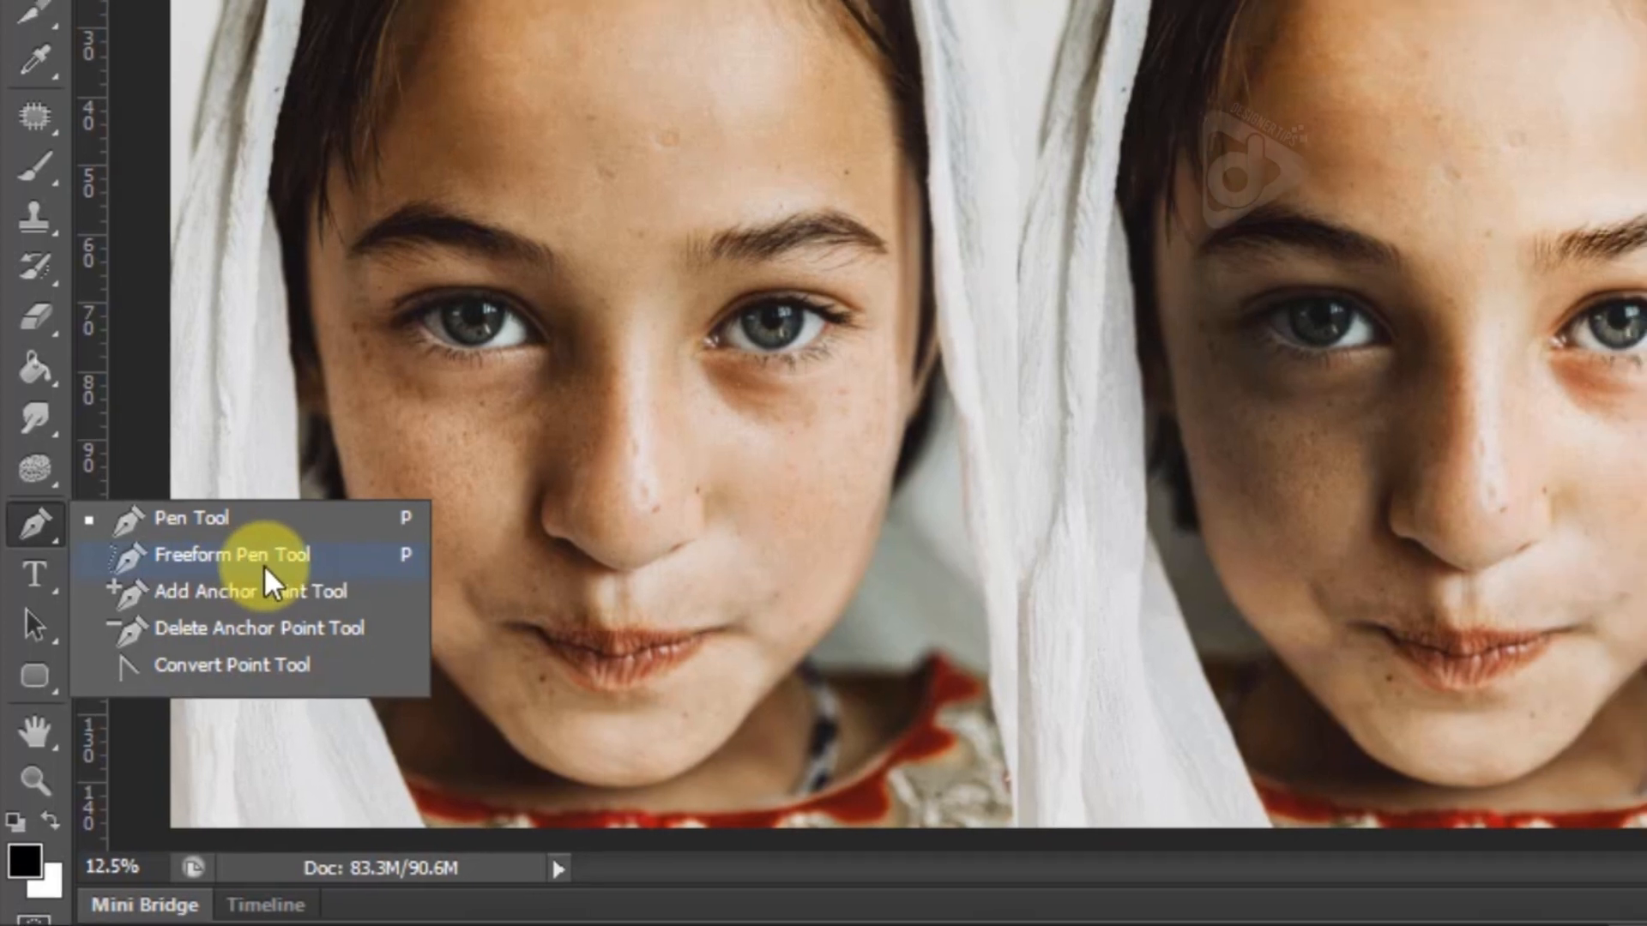
left_click(271, 561)
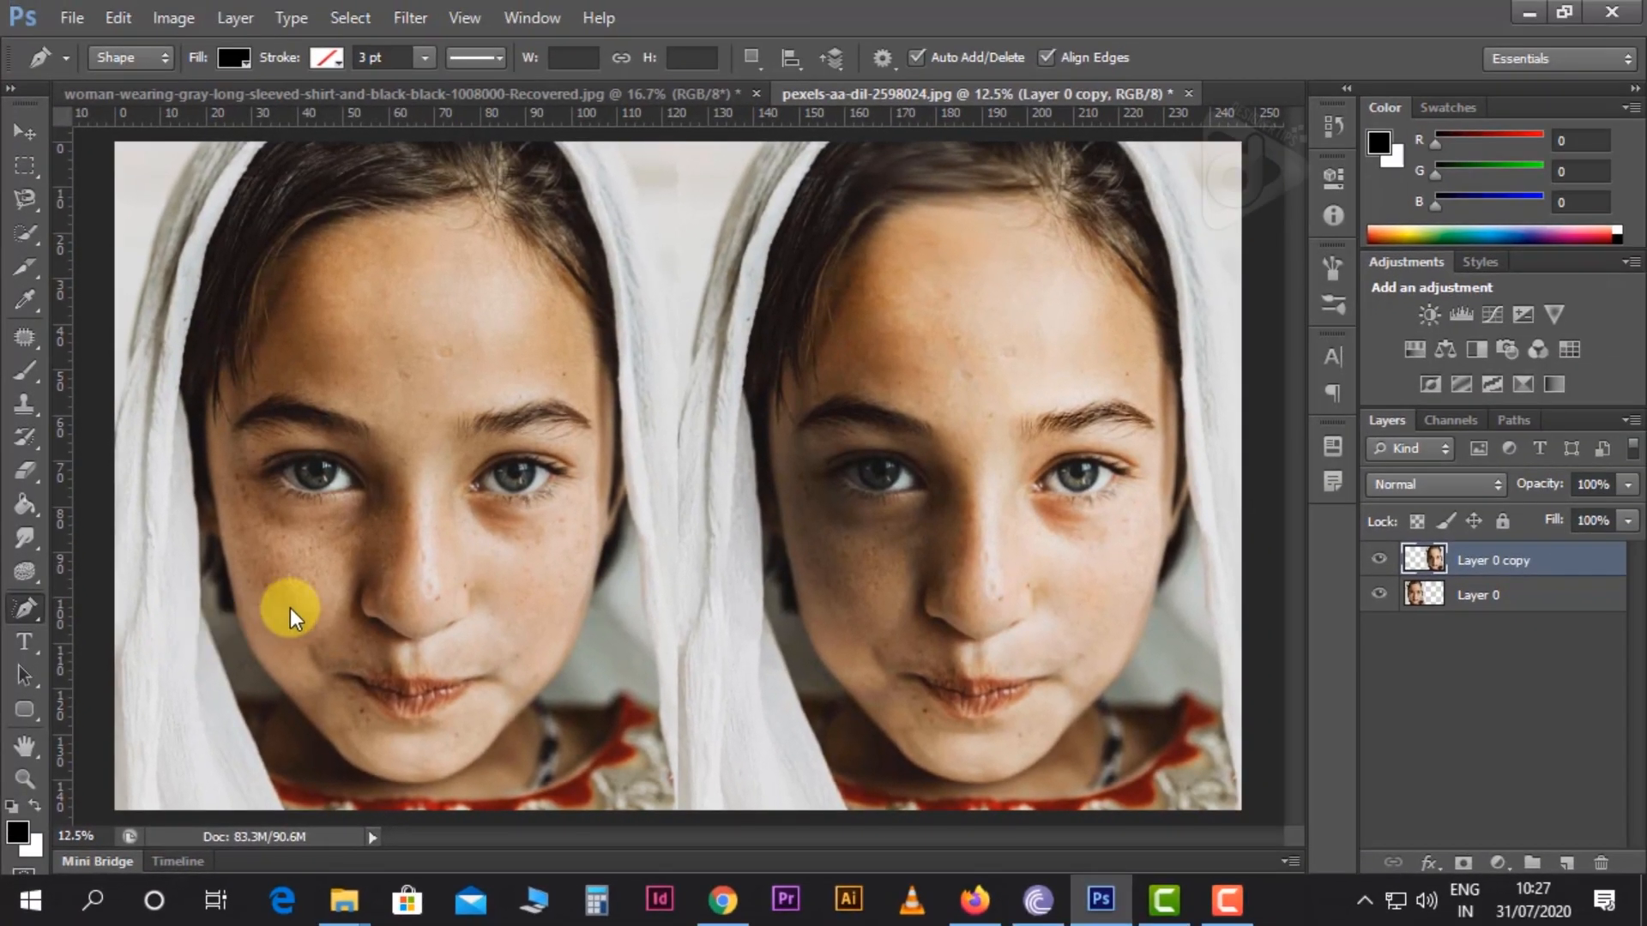
left_click(132, 60)
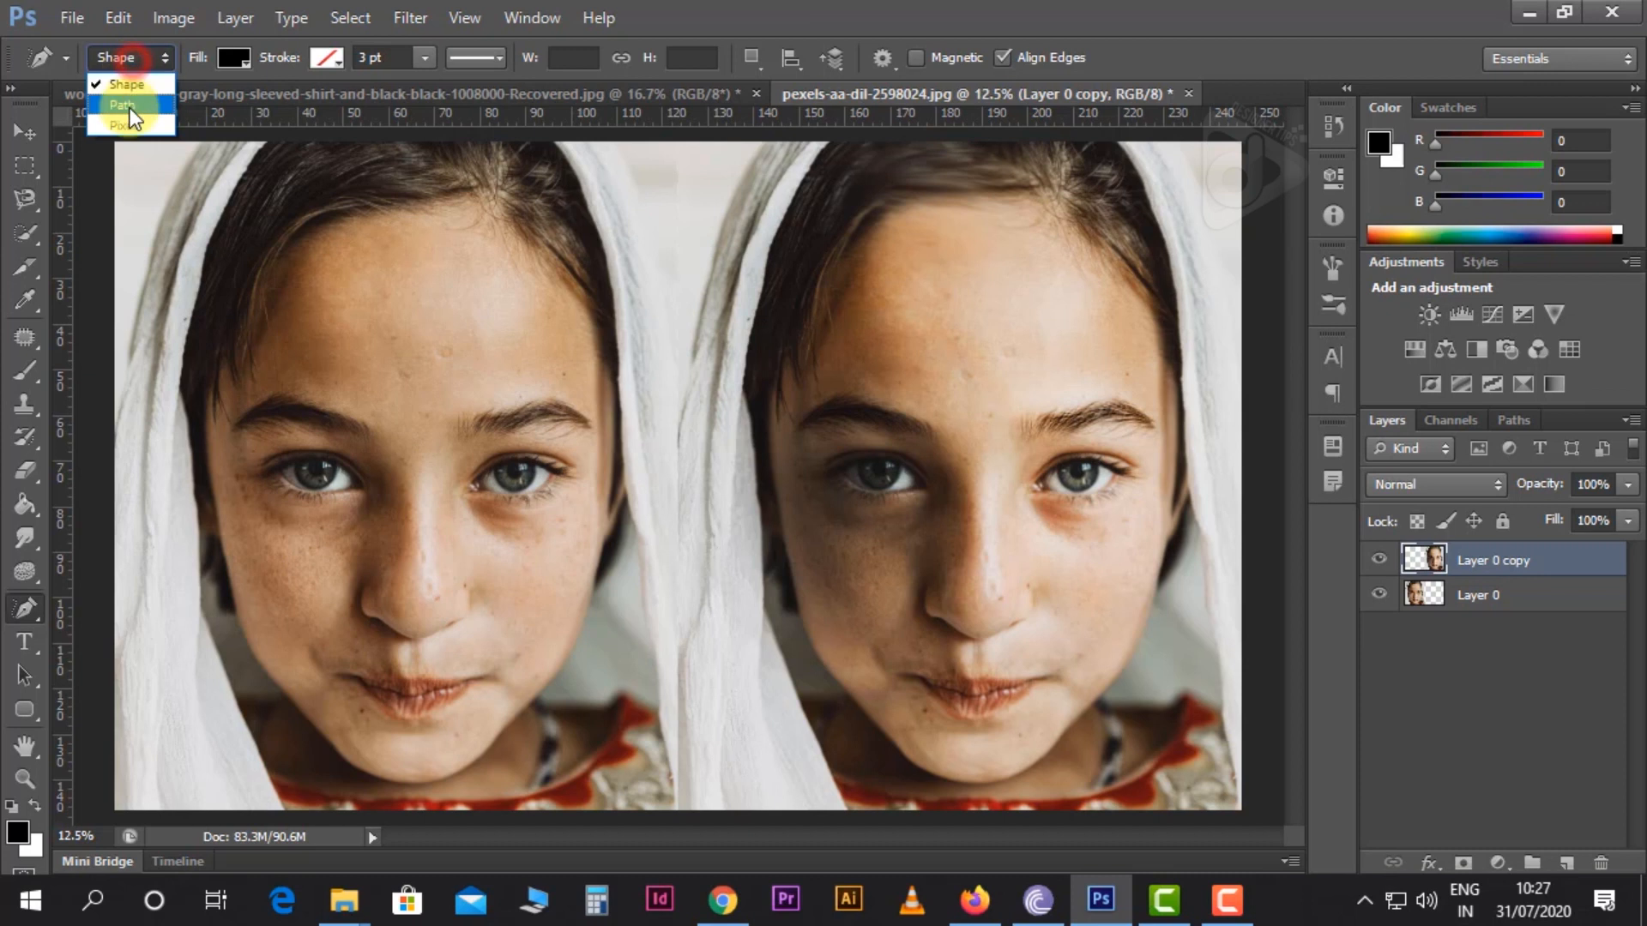
left_click(129, 110)
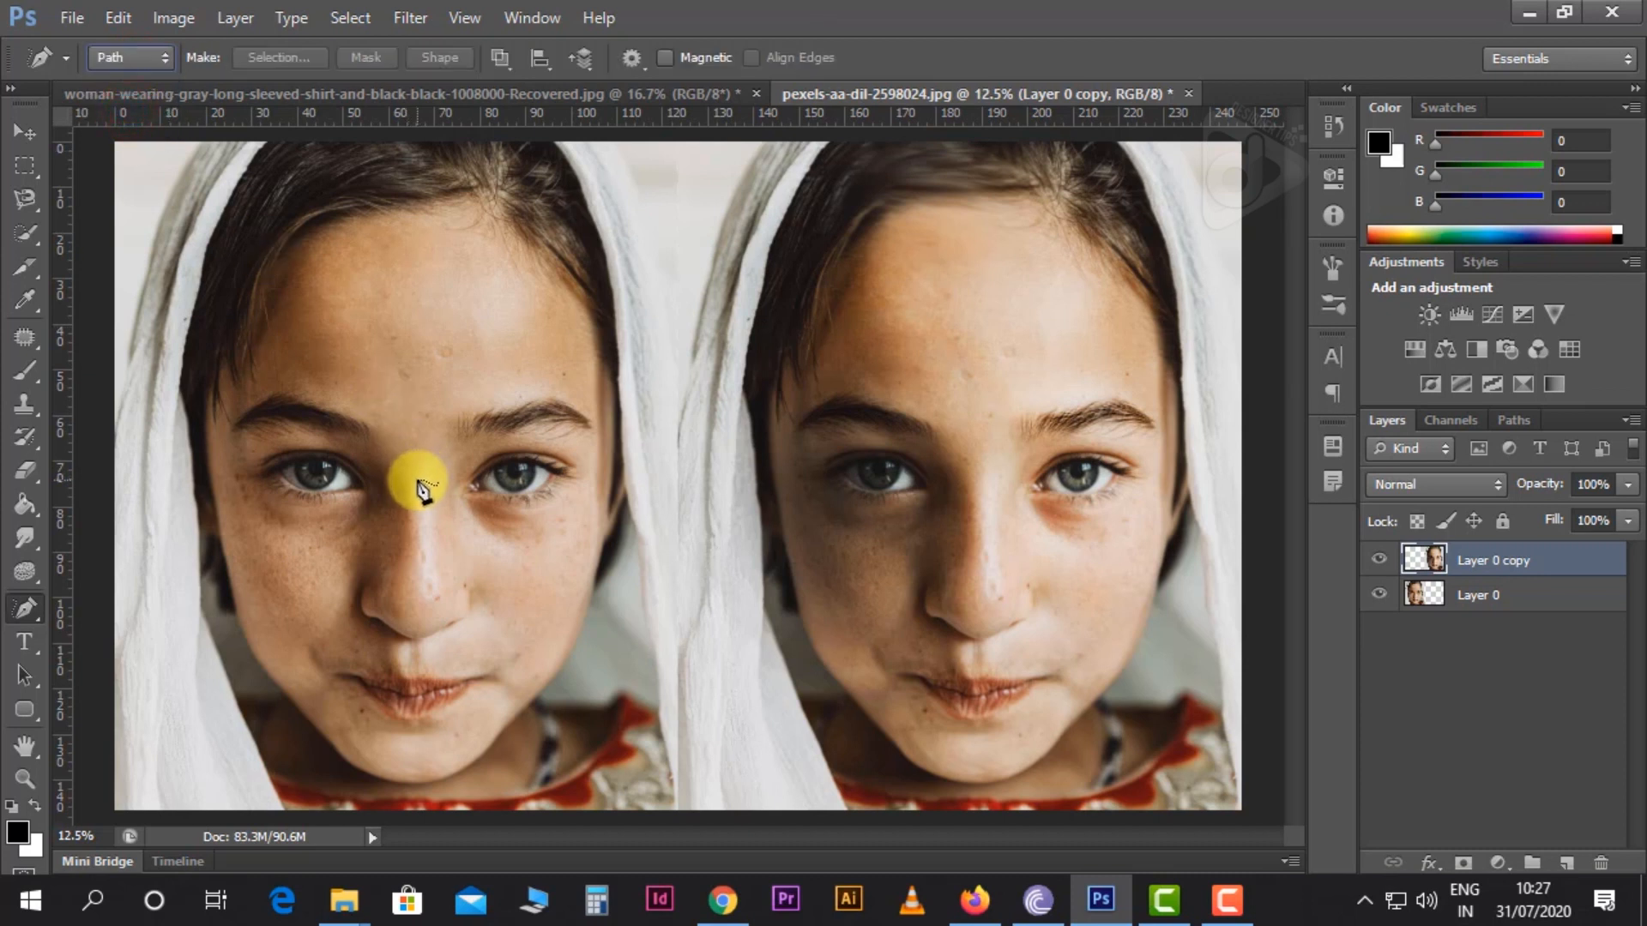
mouse_move(429, 404)
left_mouse_down()
mouse_move(512, 443)
mouse_move(540, 586)
mouse_move(441, 641)
mouse_move(341, 607)
mouse_move(324, 510)
mouse_move(348, 467)
mouse_move(433, 403)
left_mouse_up()
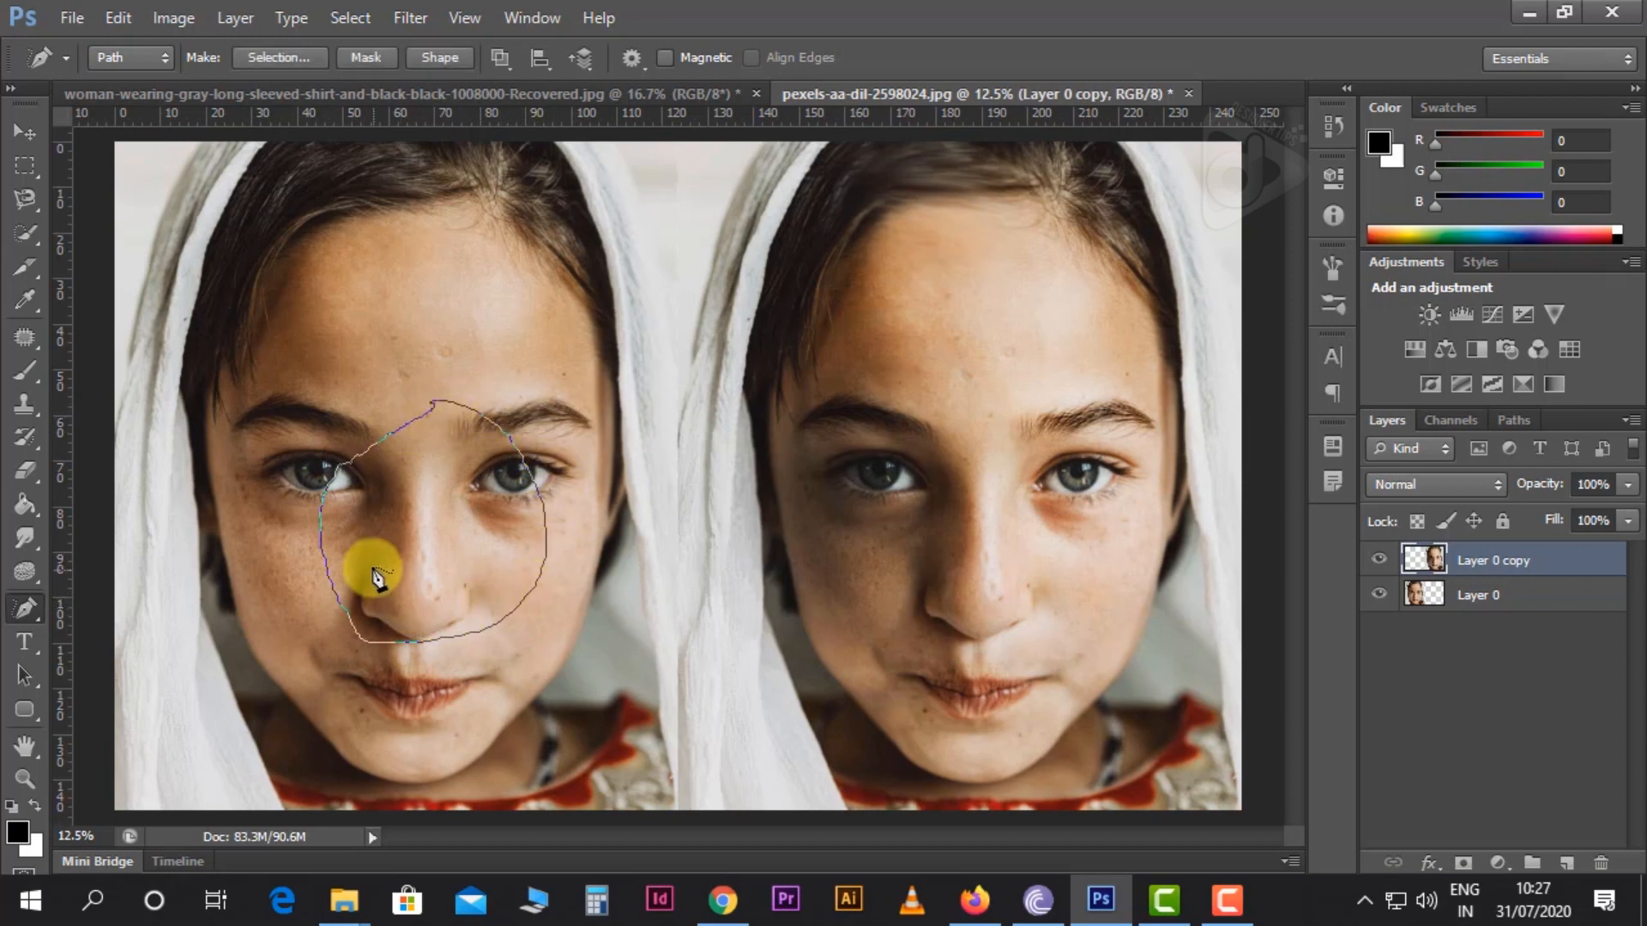
Convert the freeform path around the nose into a selection
left_click(34, 372)
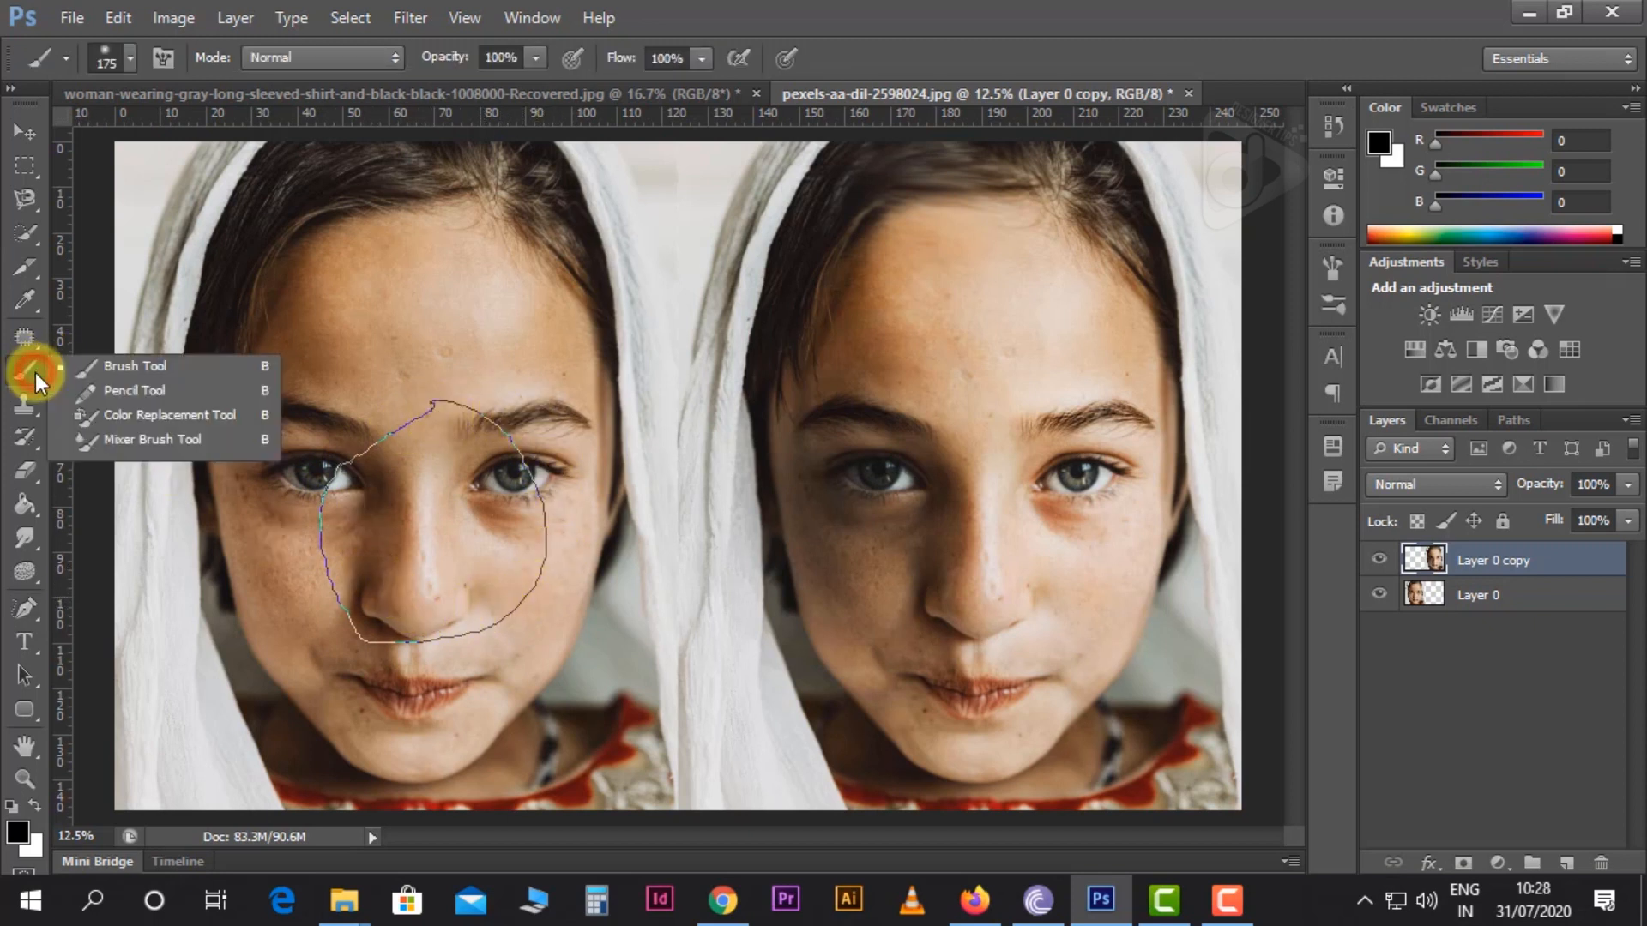
left_click(34, 372)
left_click(24, 611)
left_click_drag(292, 554, 324, 546)
key("ctrl+Return")
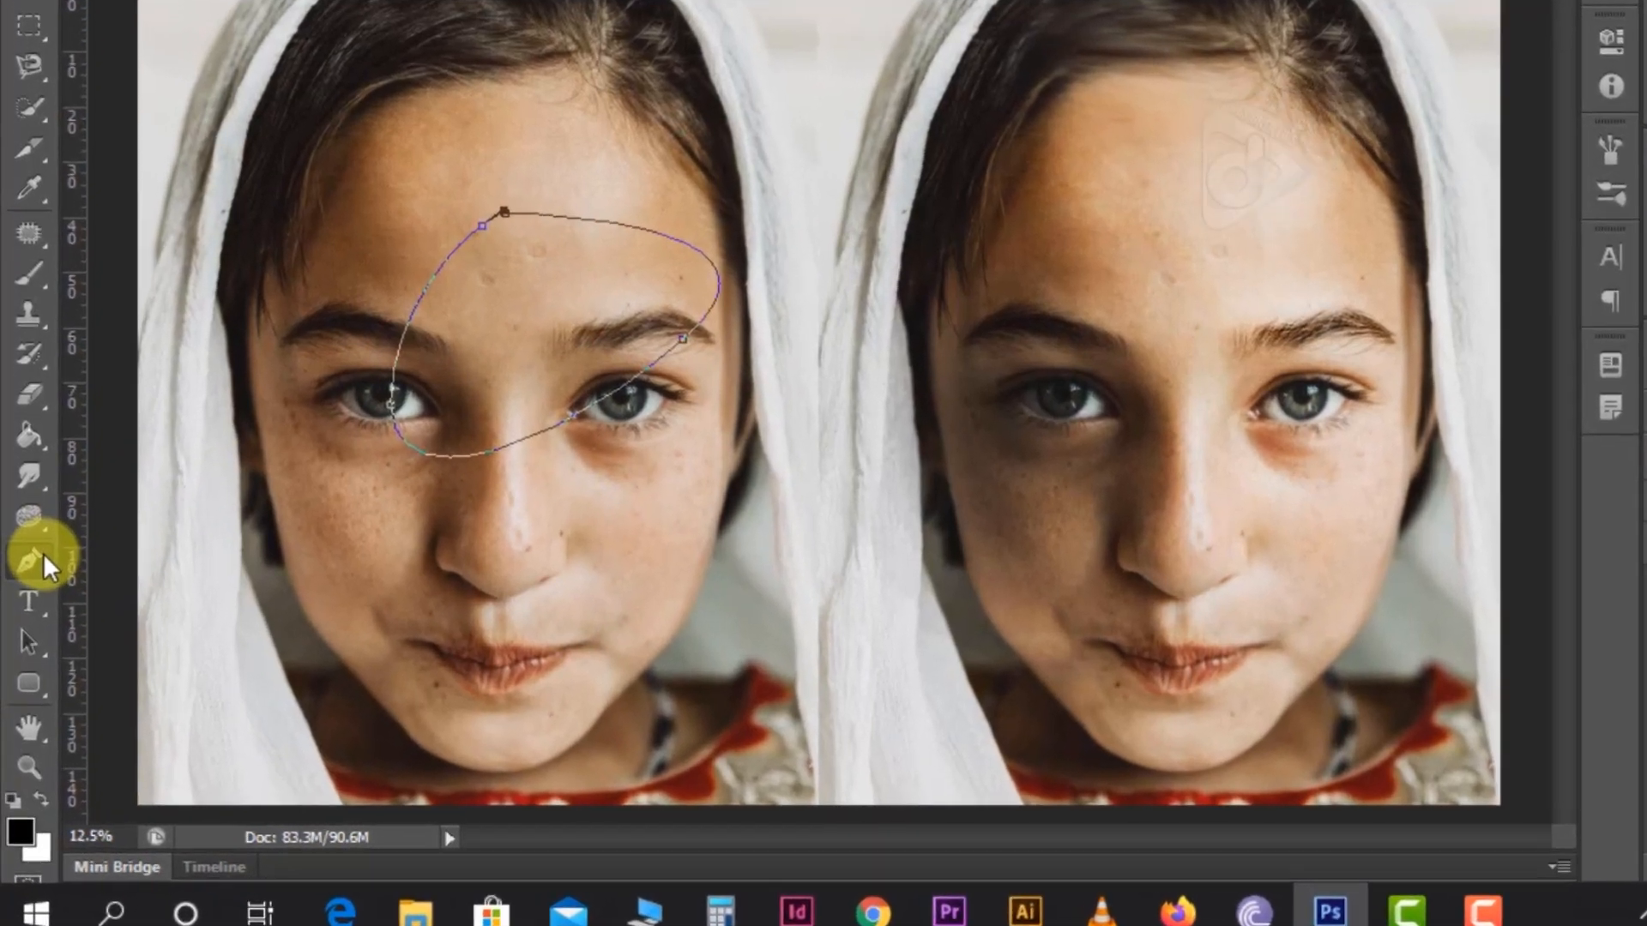
Add anchor points along the upper edge of the forehead path and pull its upper right curve outward
left_click(47, 607)
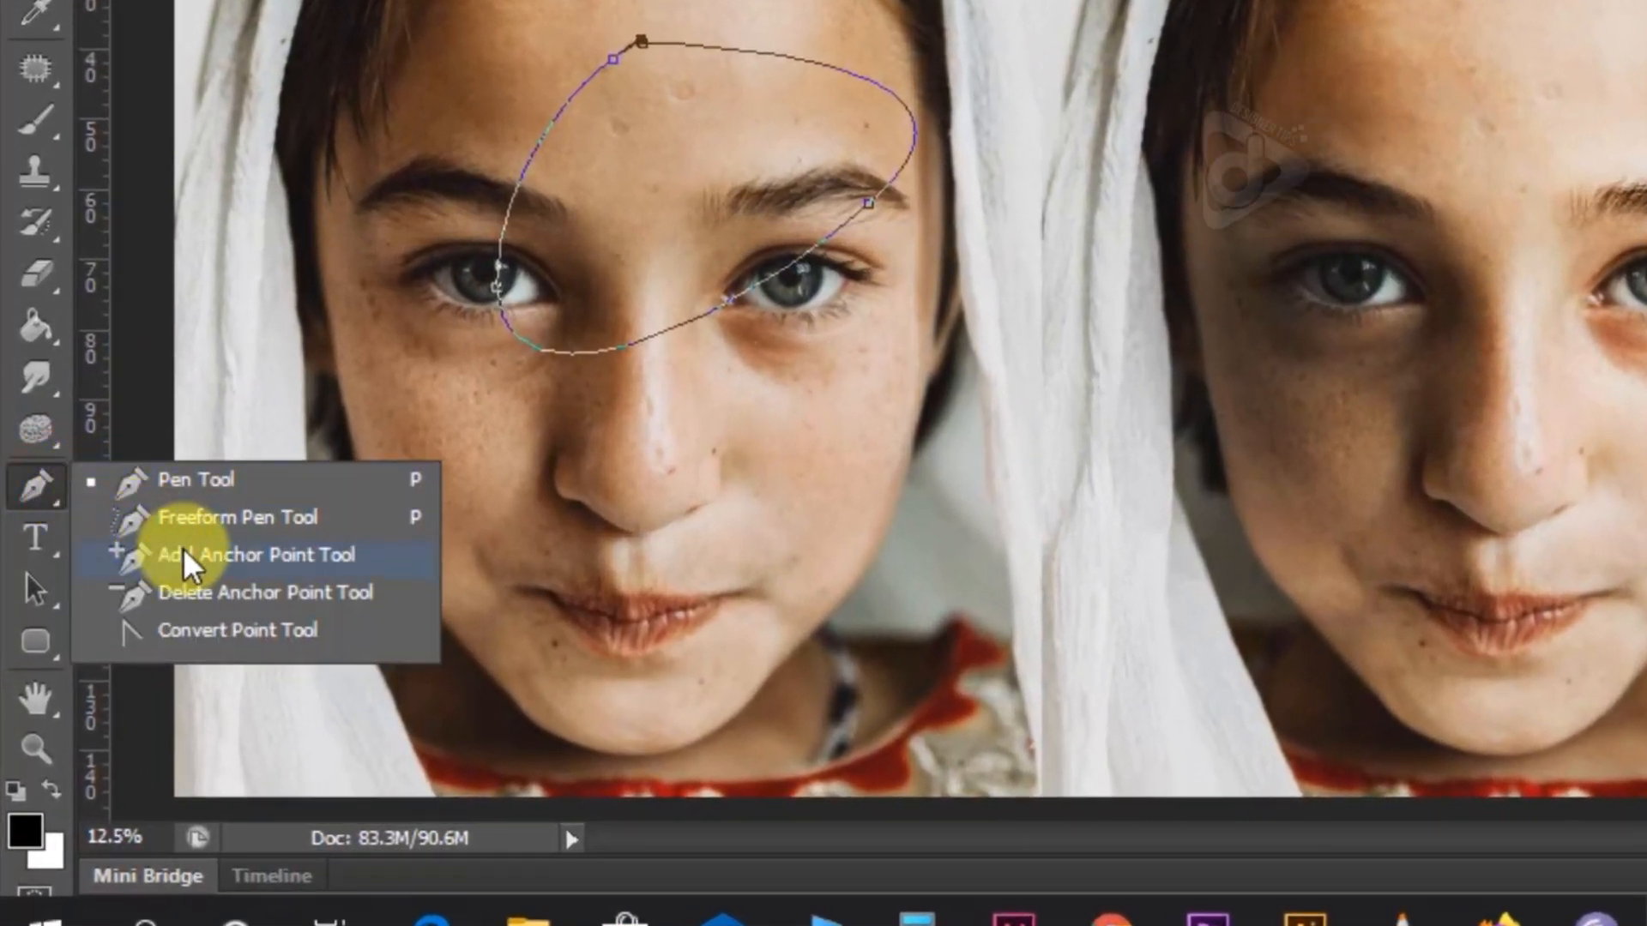
left_click(184, 554)
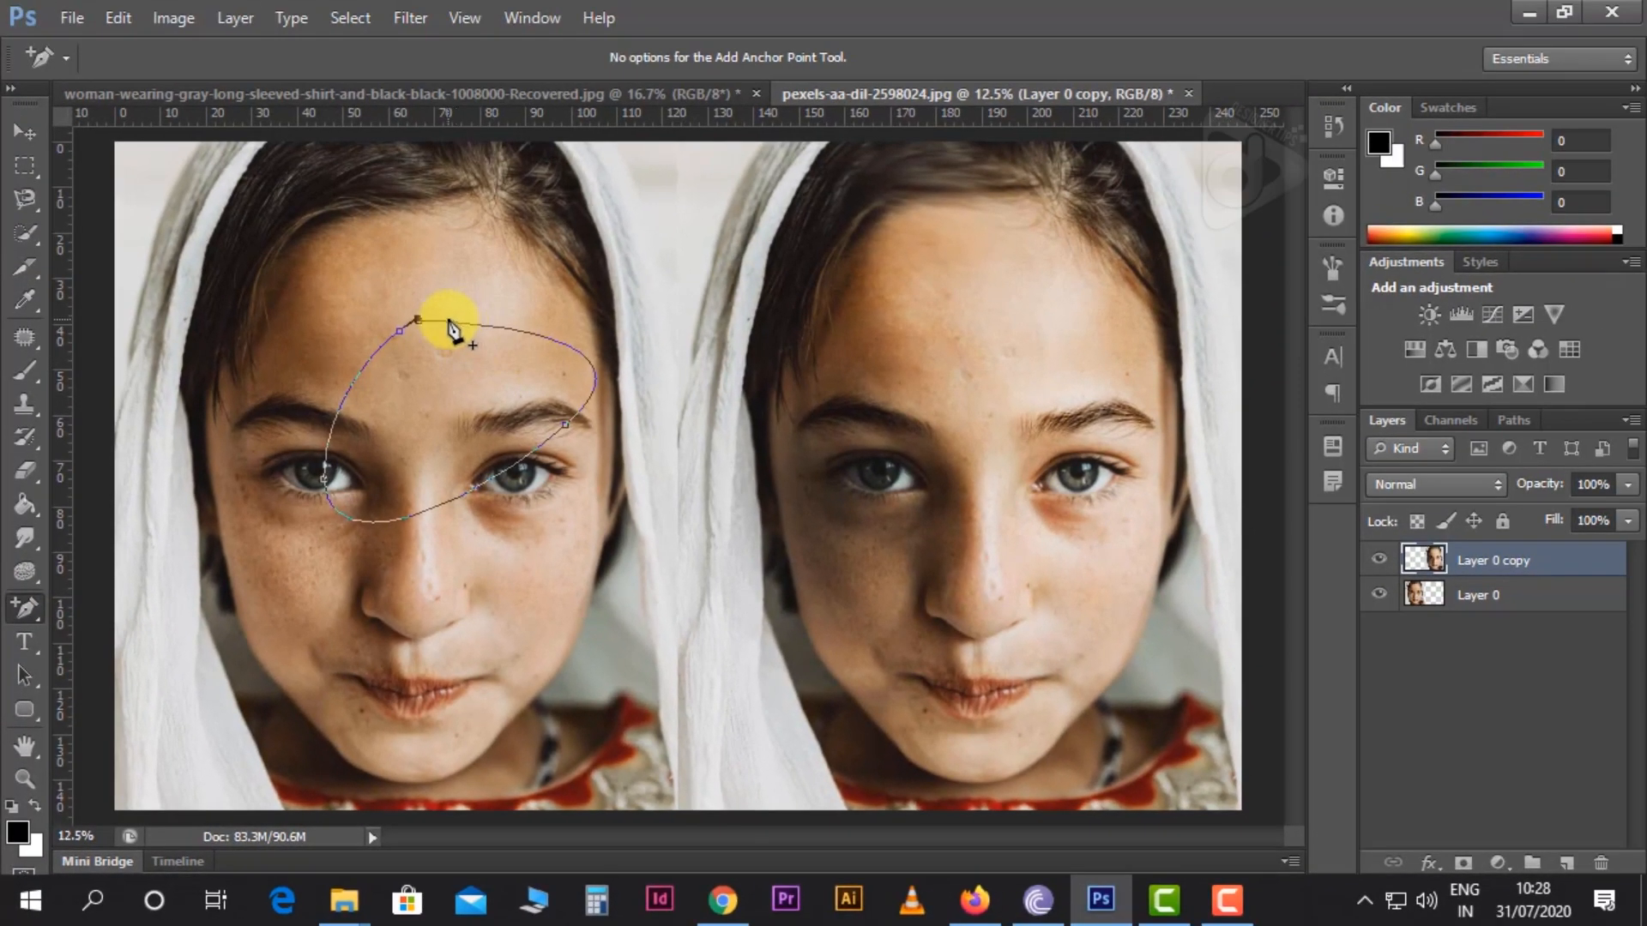
left_click_drag(460, 325, 526, 327)
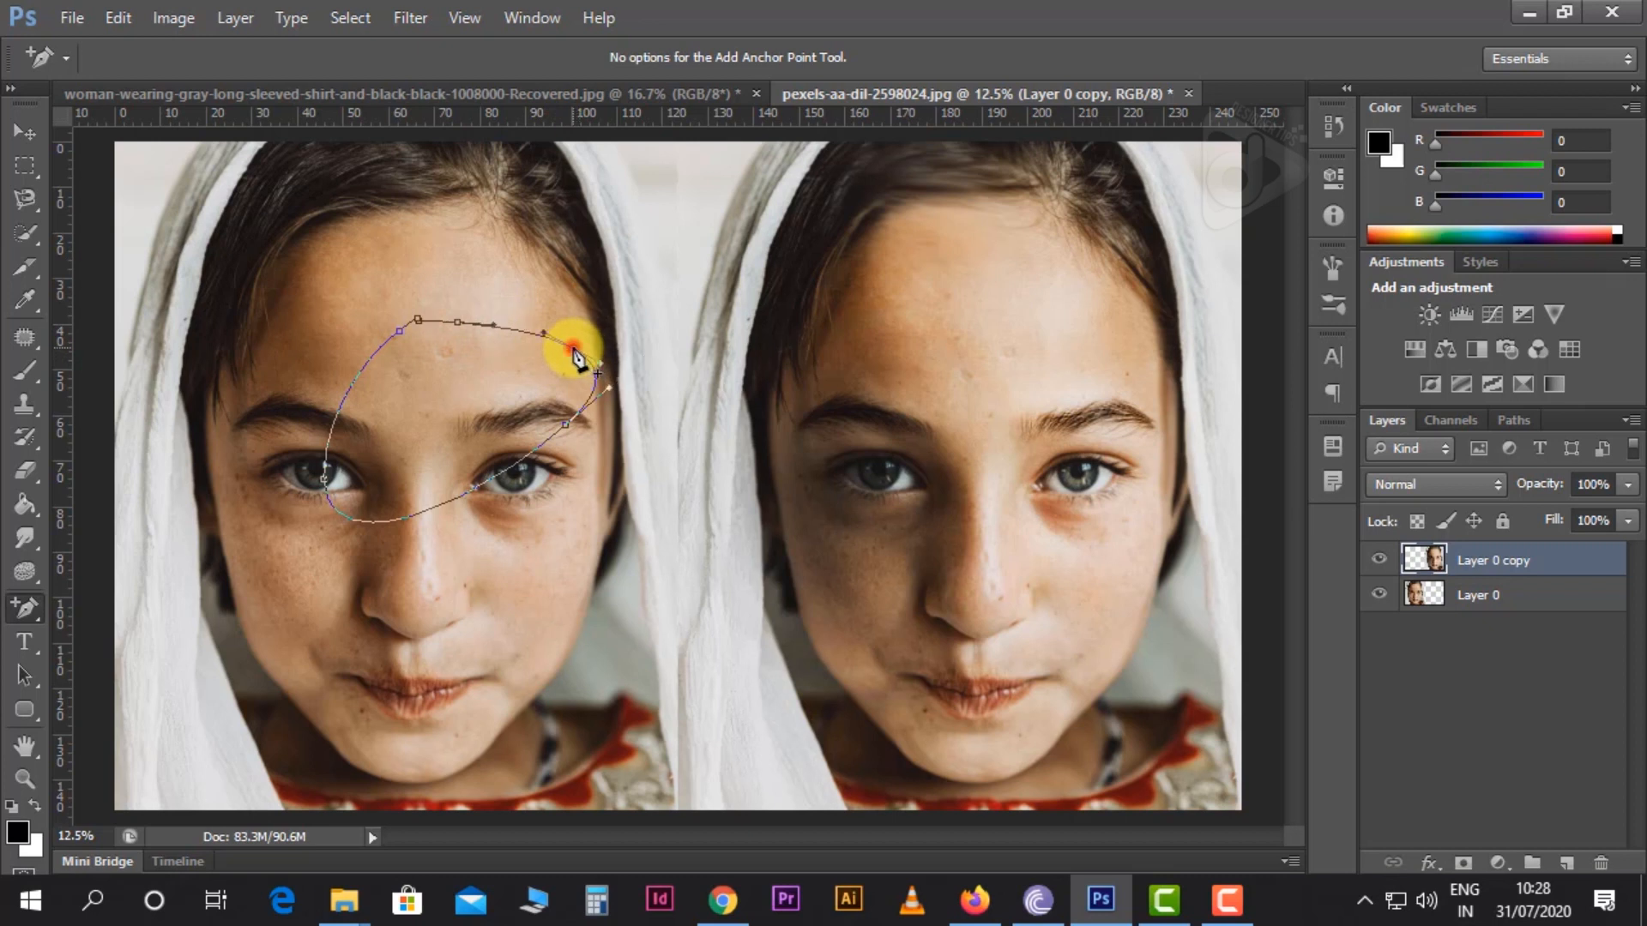
left_click(572, 349)
mouse_move(570, 347)
left_mouse_down()
mouse_move(590, 324)
mouse_move(558, 322)
left_mouse_up()
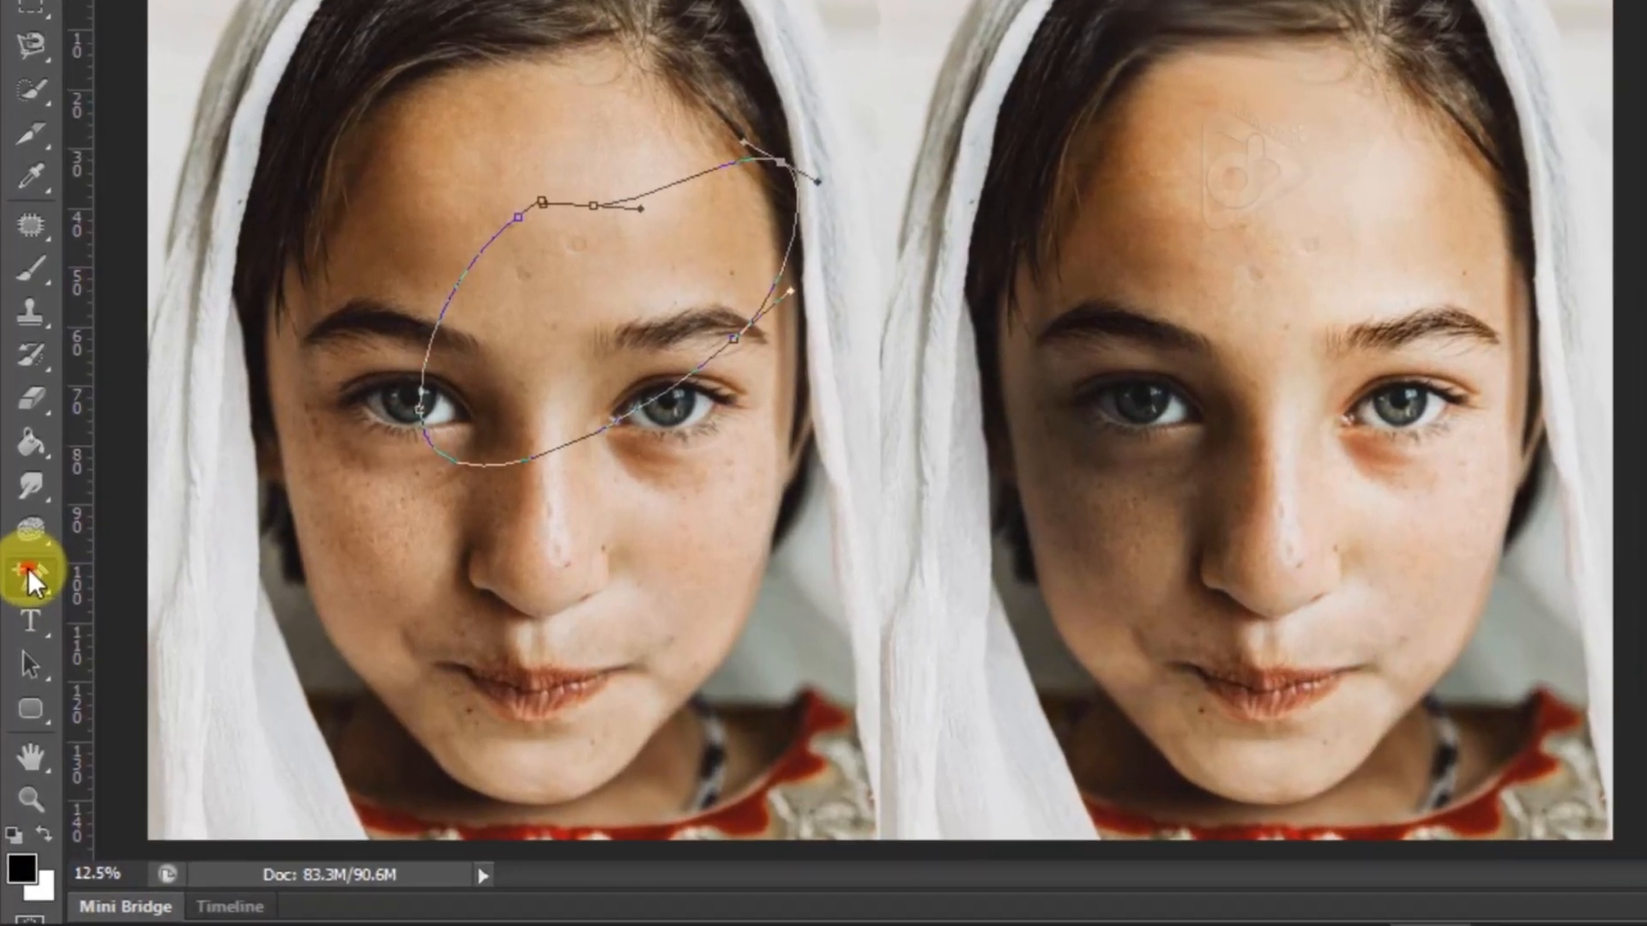
Delete anchor points from the path's upper part and pull new curve handles from the left eye's point with the Convert Point tool
left_click(28, 569)
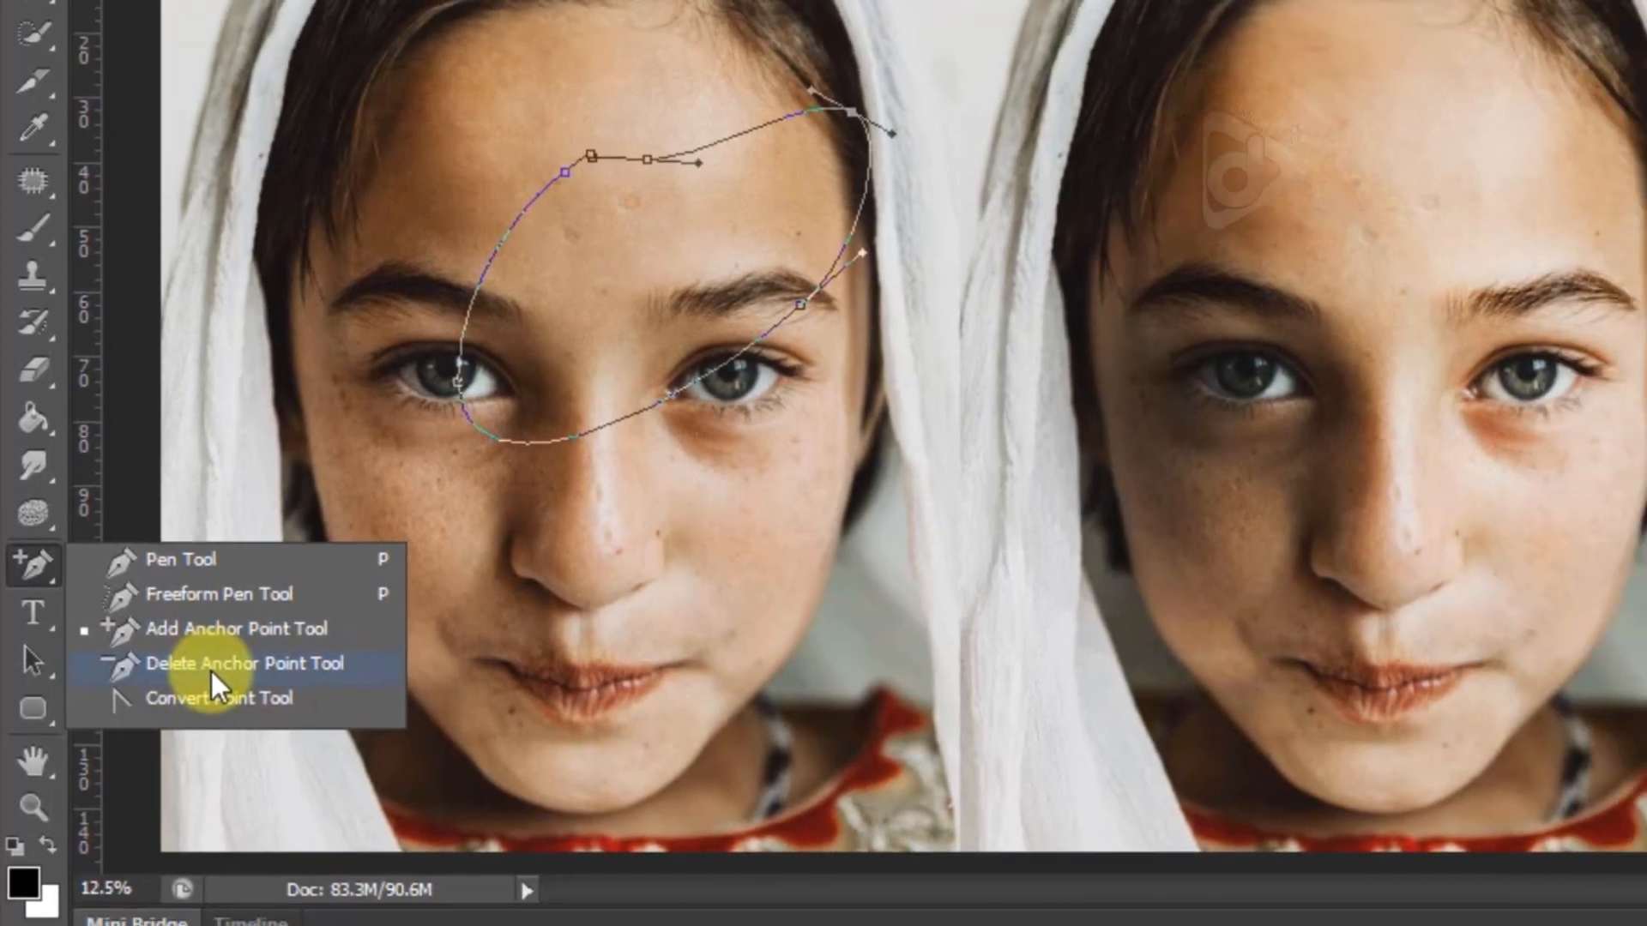
left_click(220, 660)
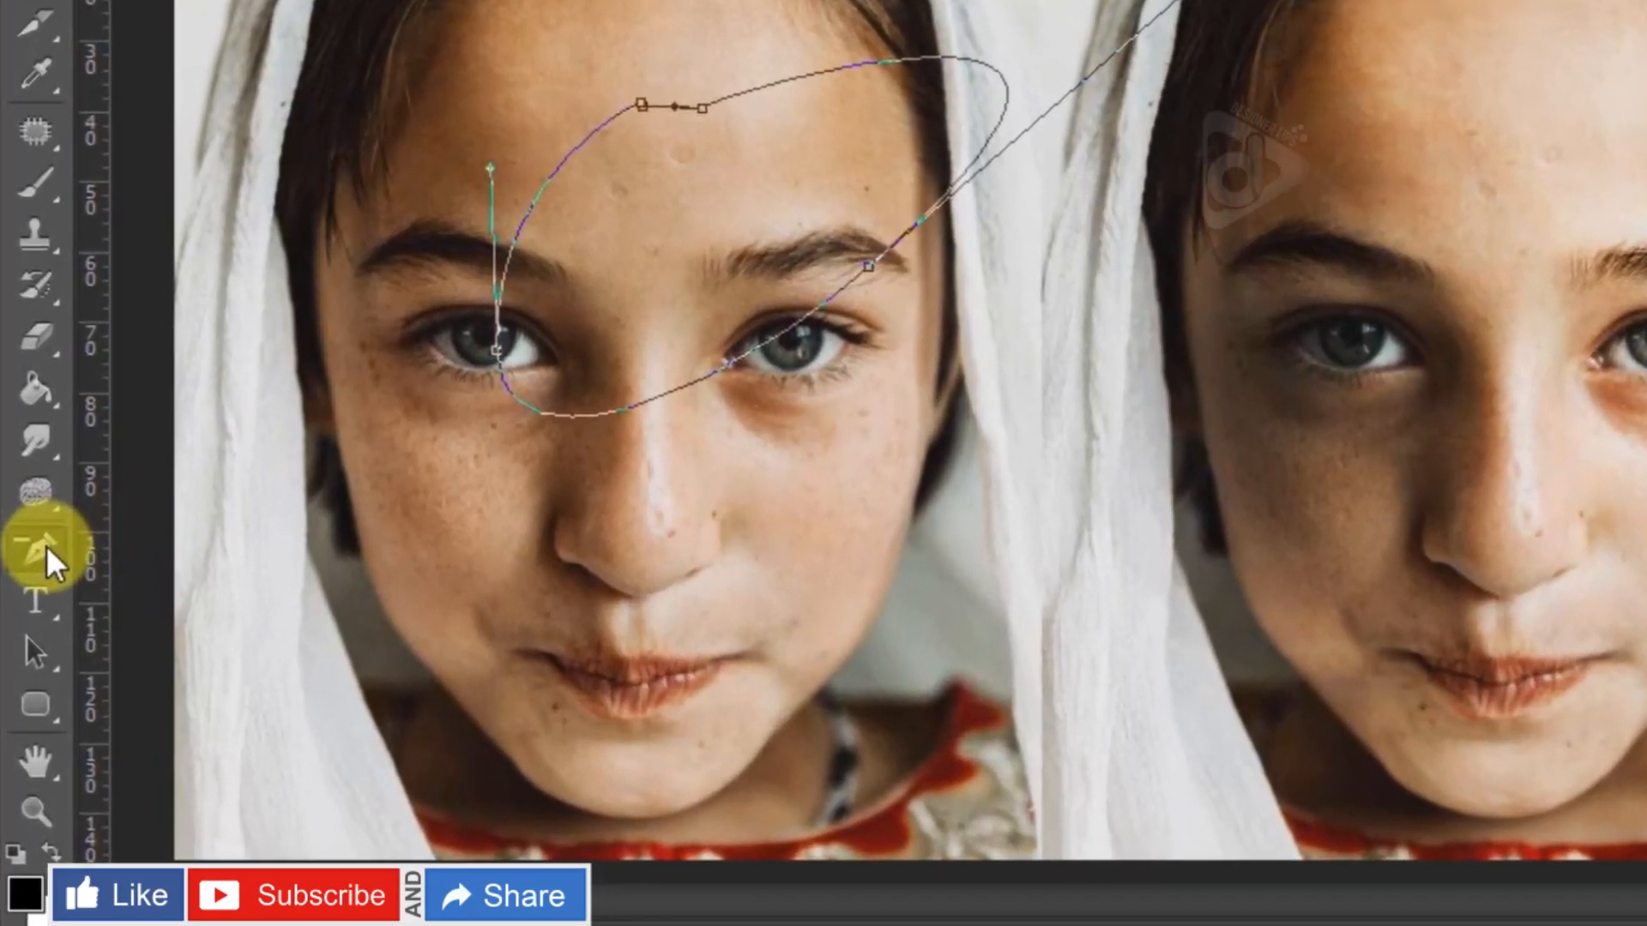
right_click(25, 603)
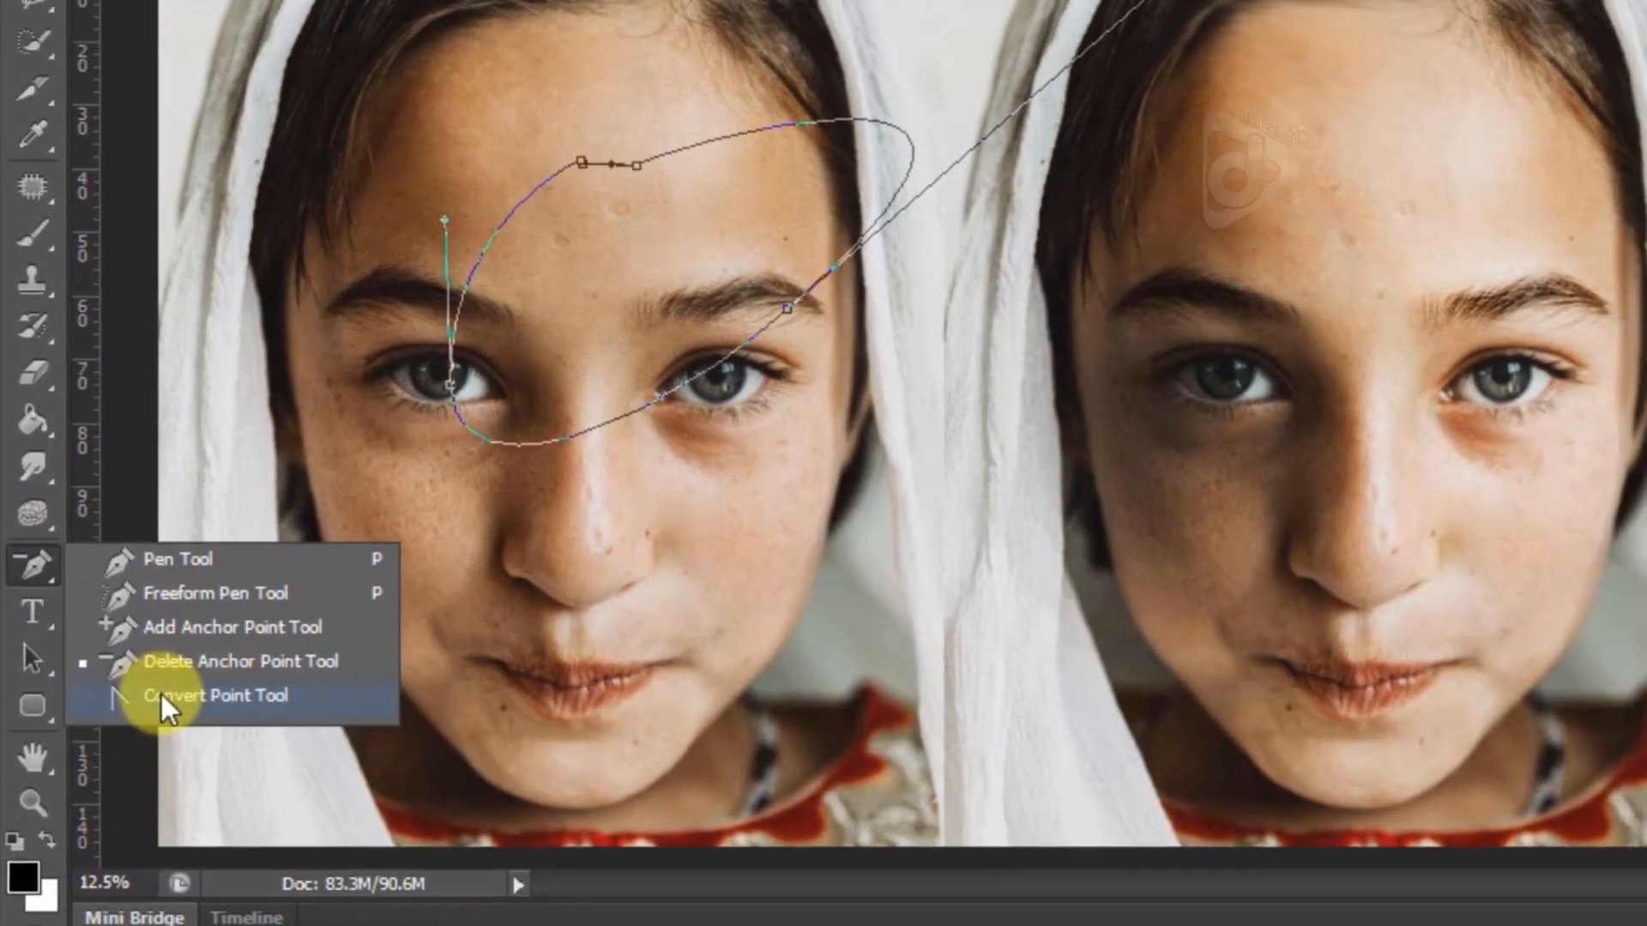
left_click(172, 693)
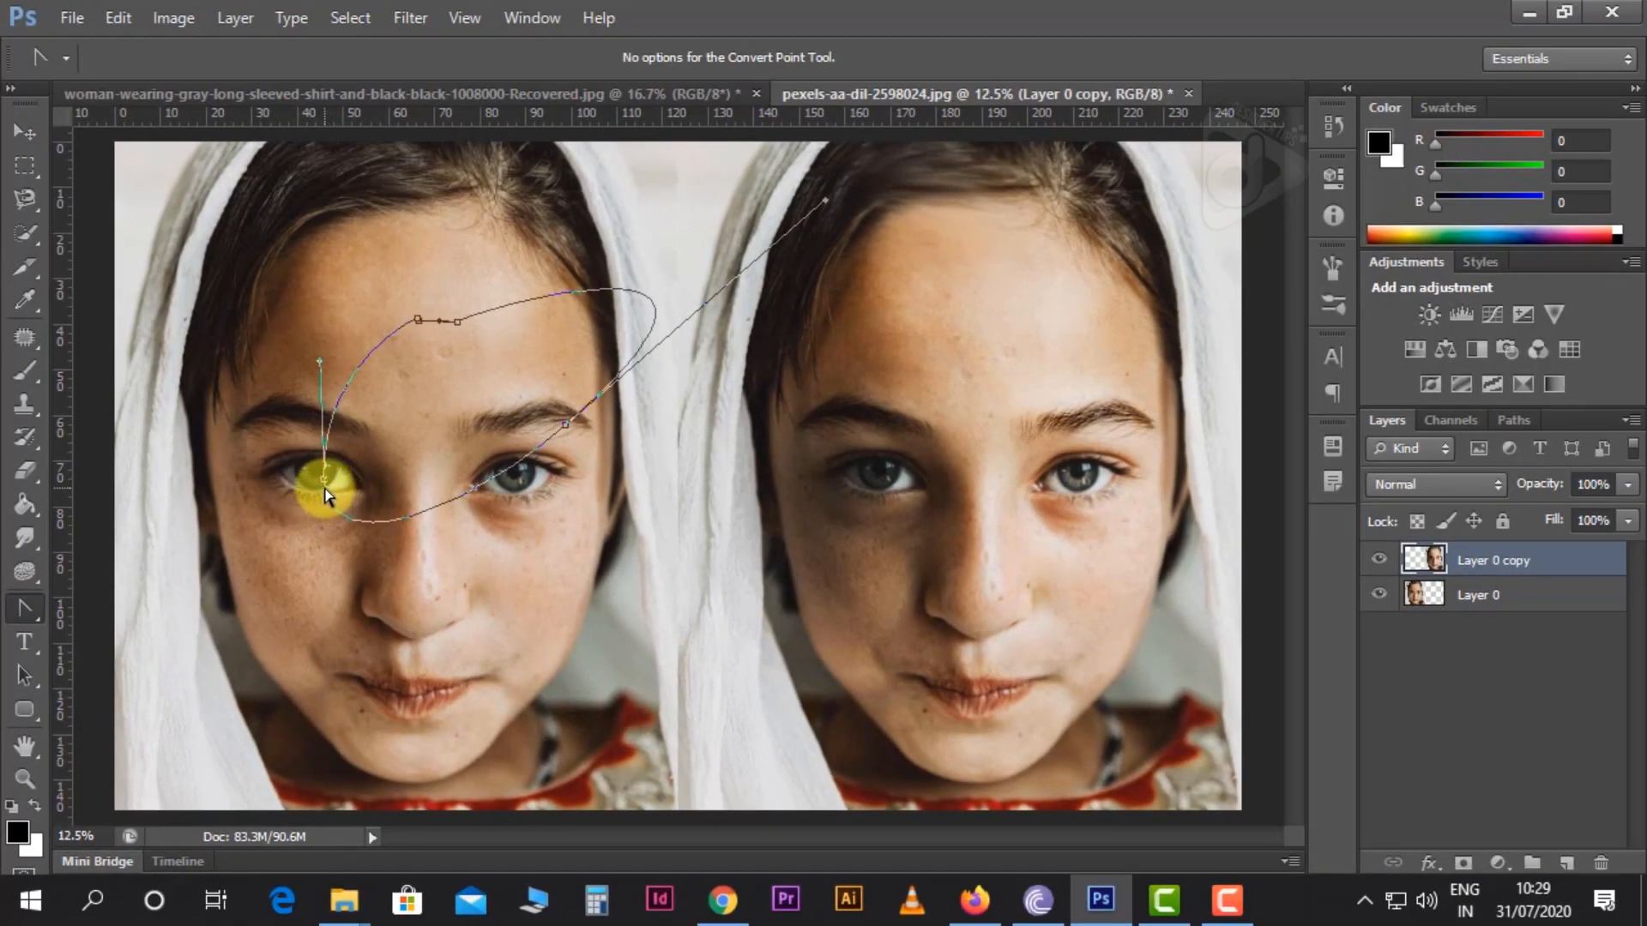
left_click_drag(323, 479, 291, 367)
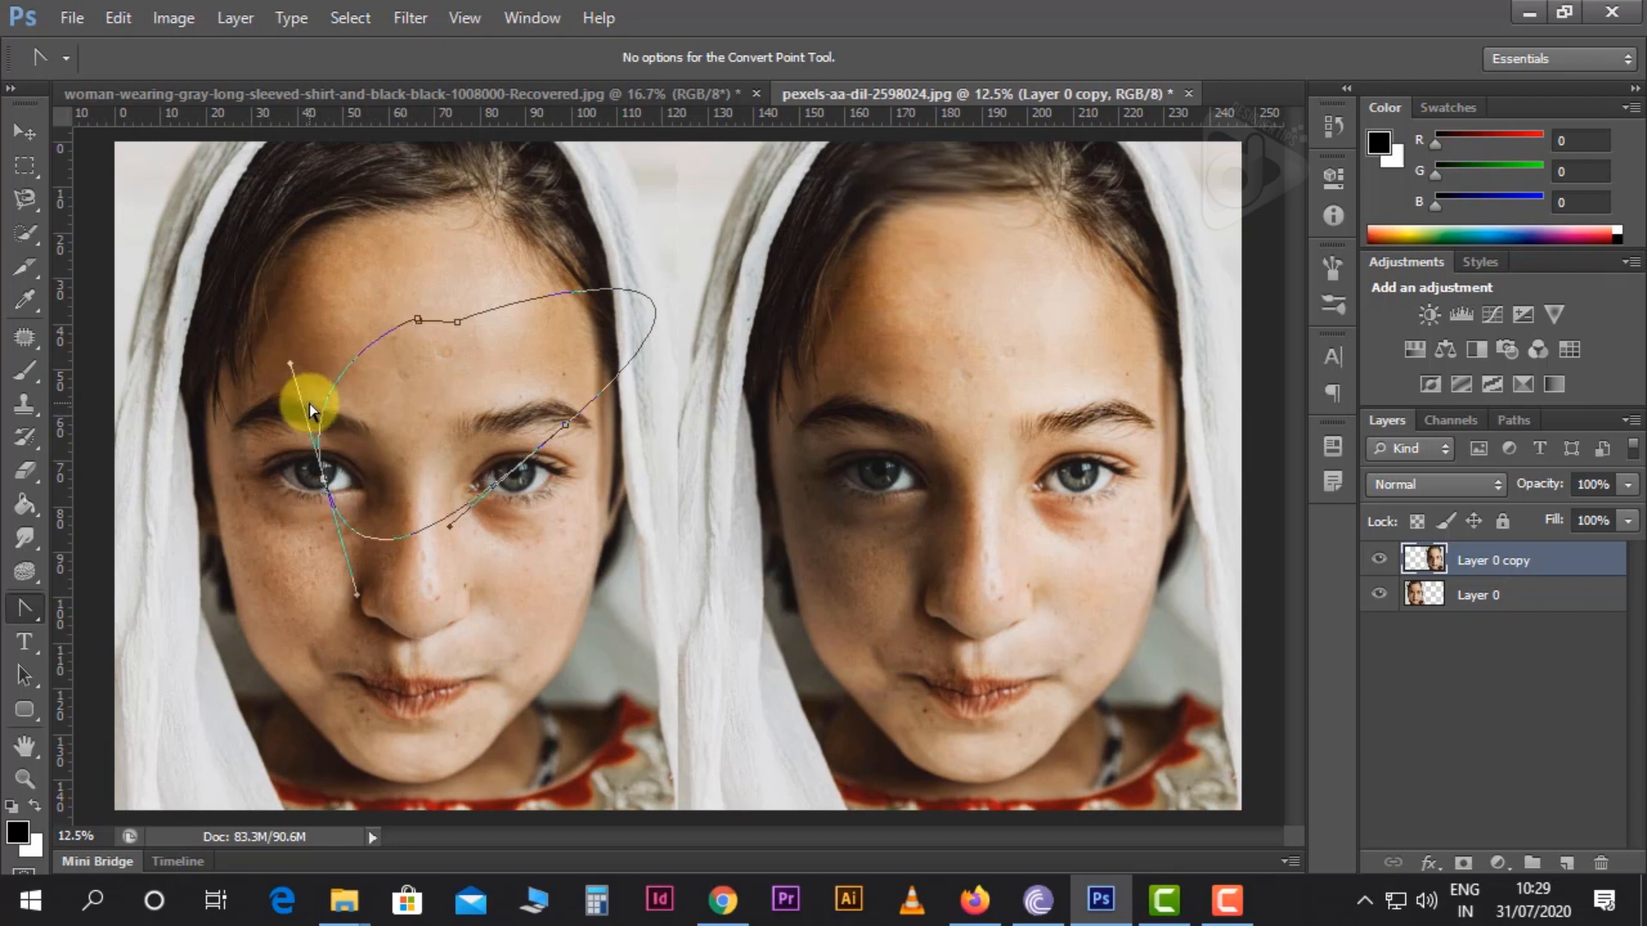
Convert the reshaped path into a selection and deselect it
key("Escape")
key("ctrl+Return")
key("ctrl+d")
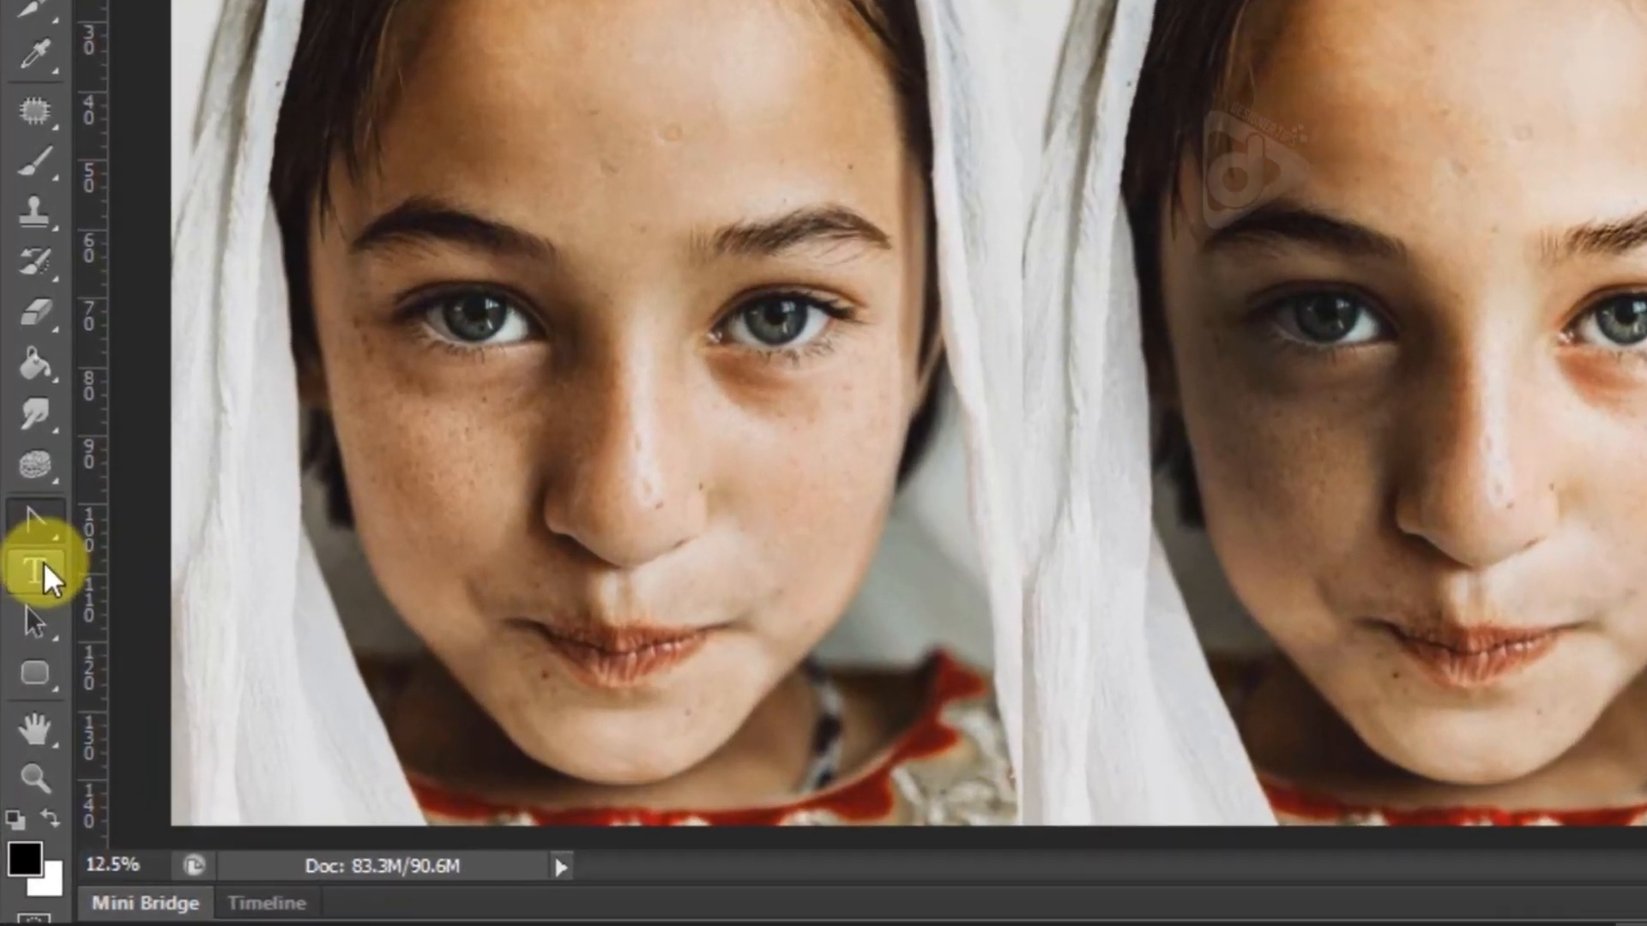
Add the horizontal text "Designer tips" on the left portrait's forehead
left_click(28, 566)
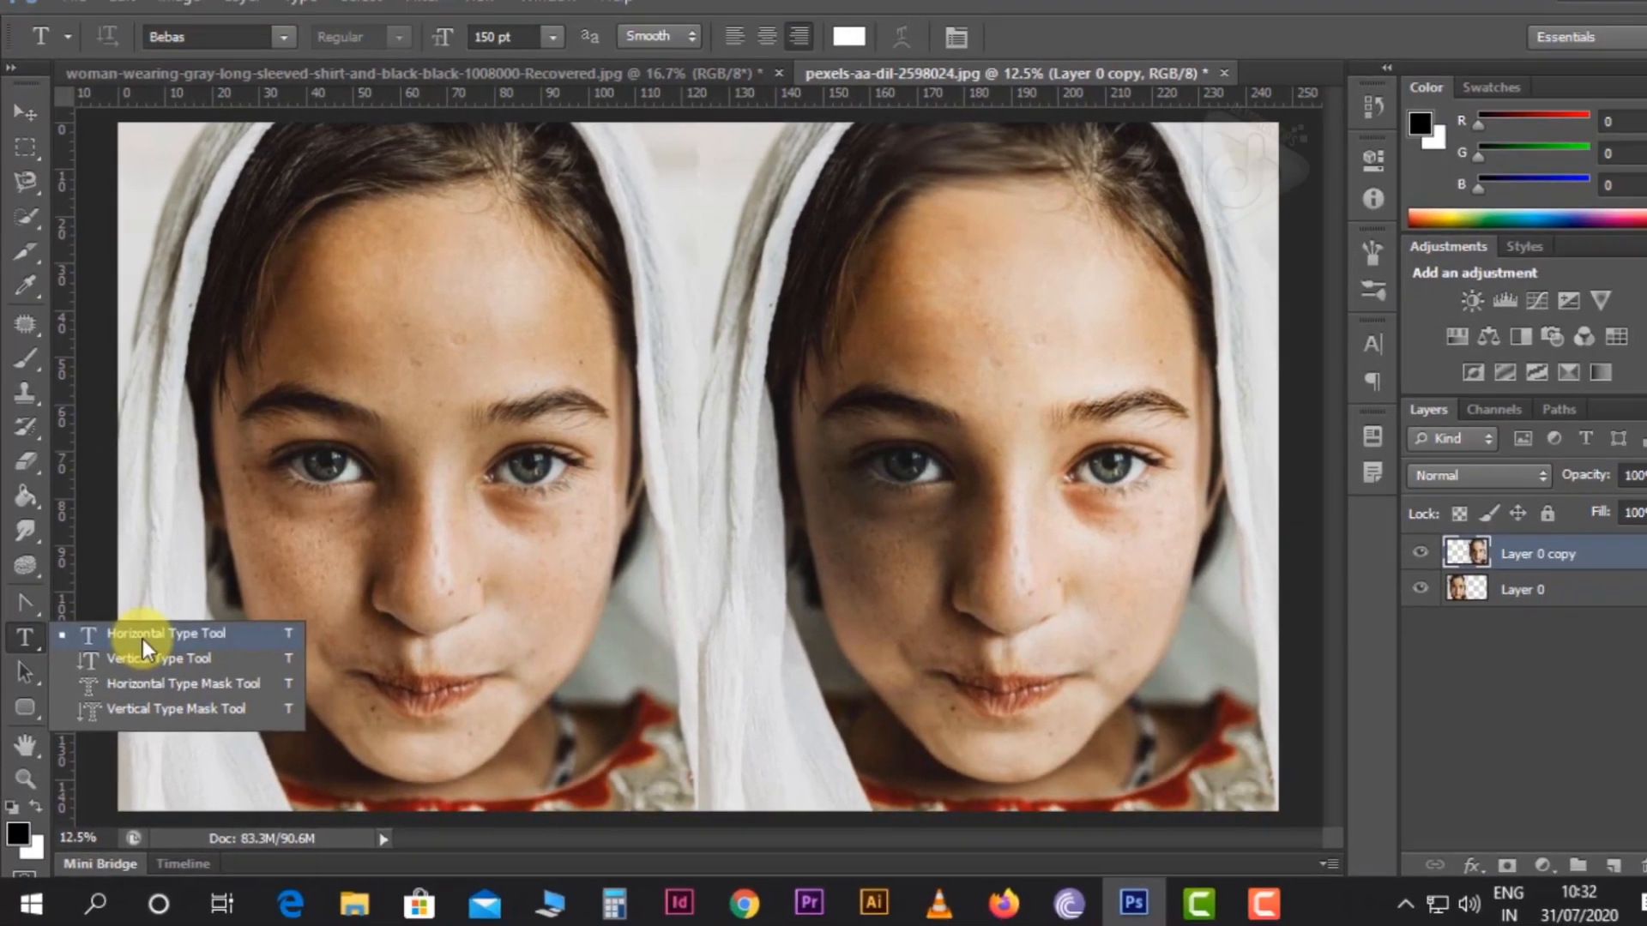
left_click(142, 640)
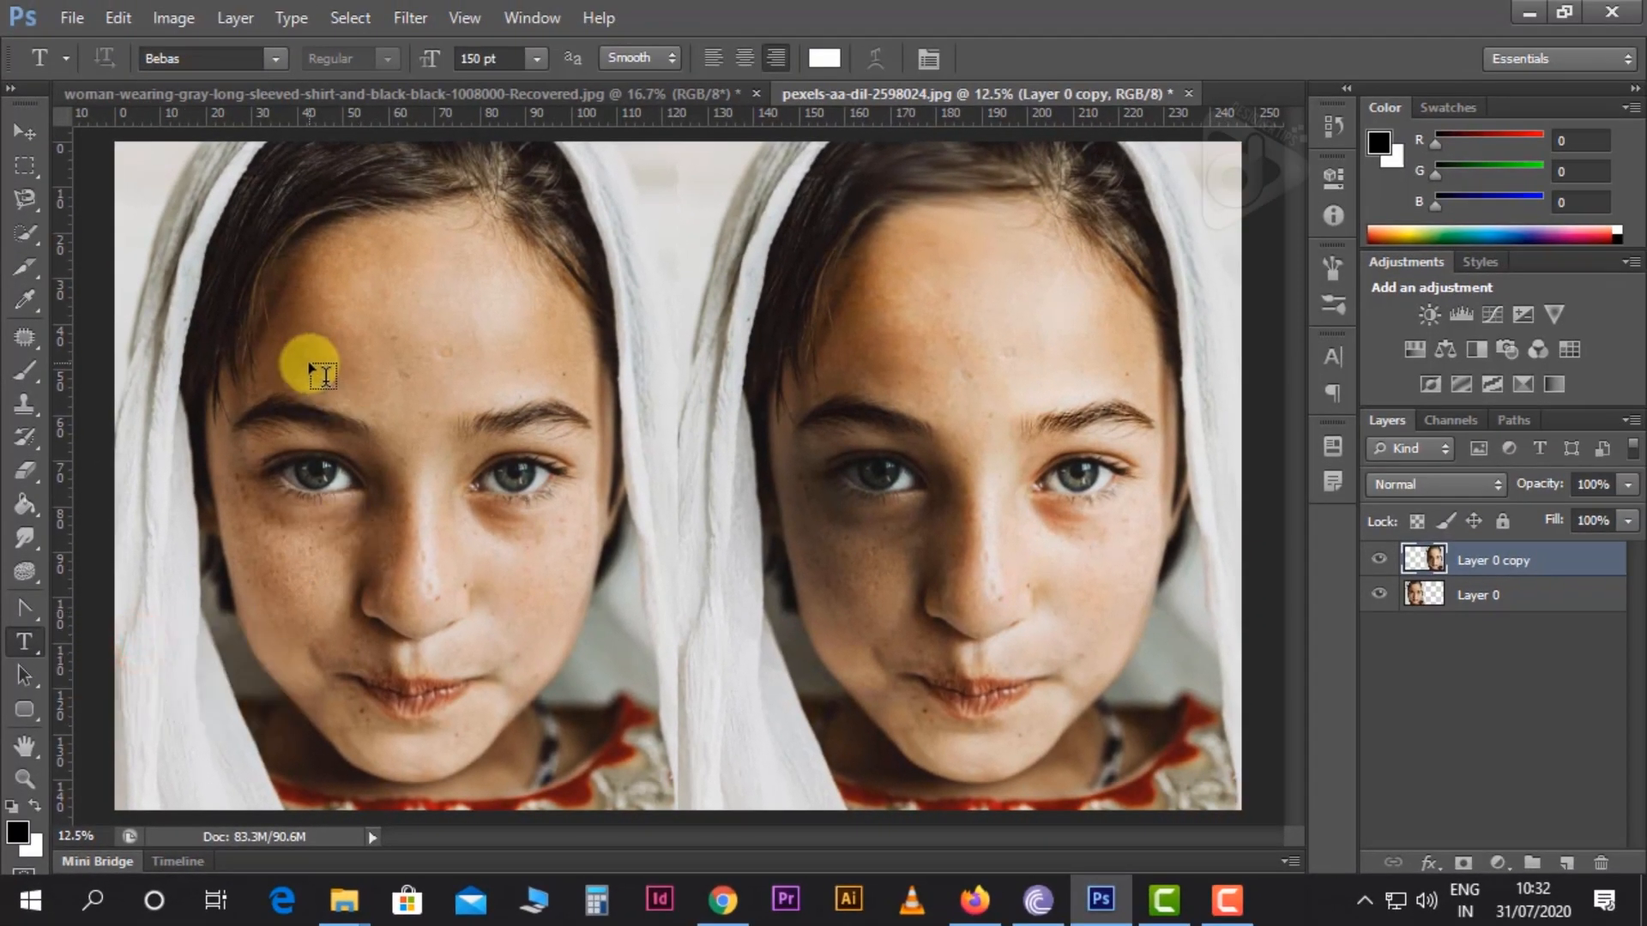
left_click(309, 364)
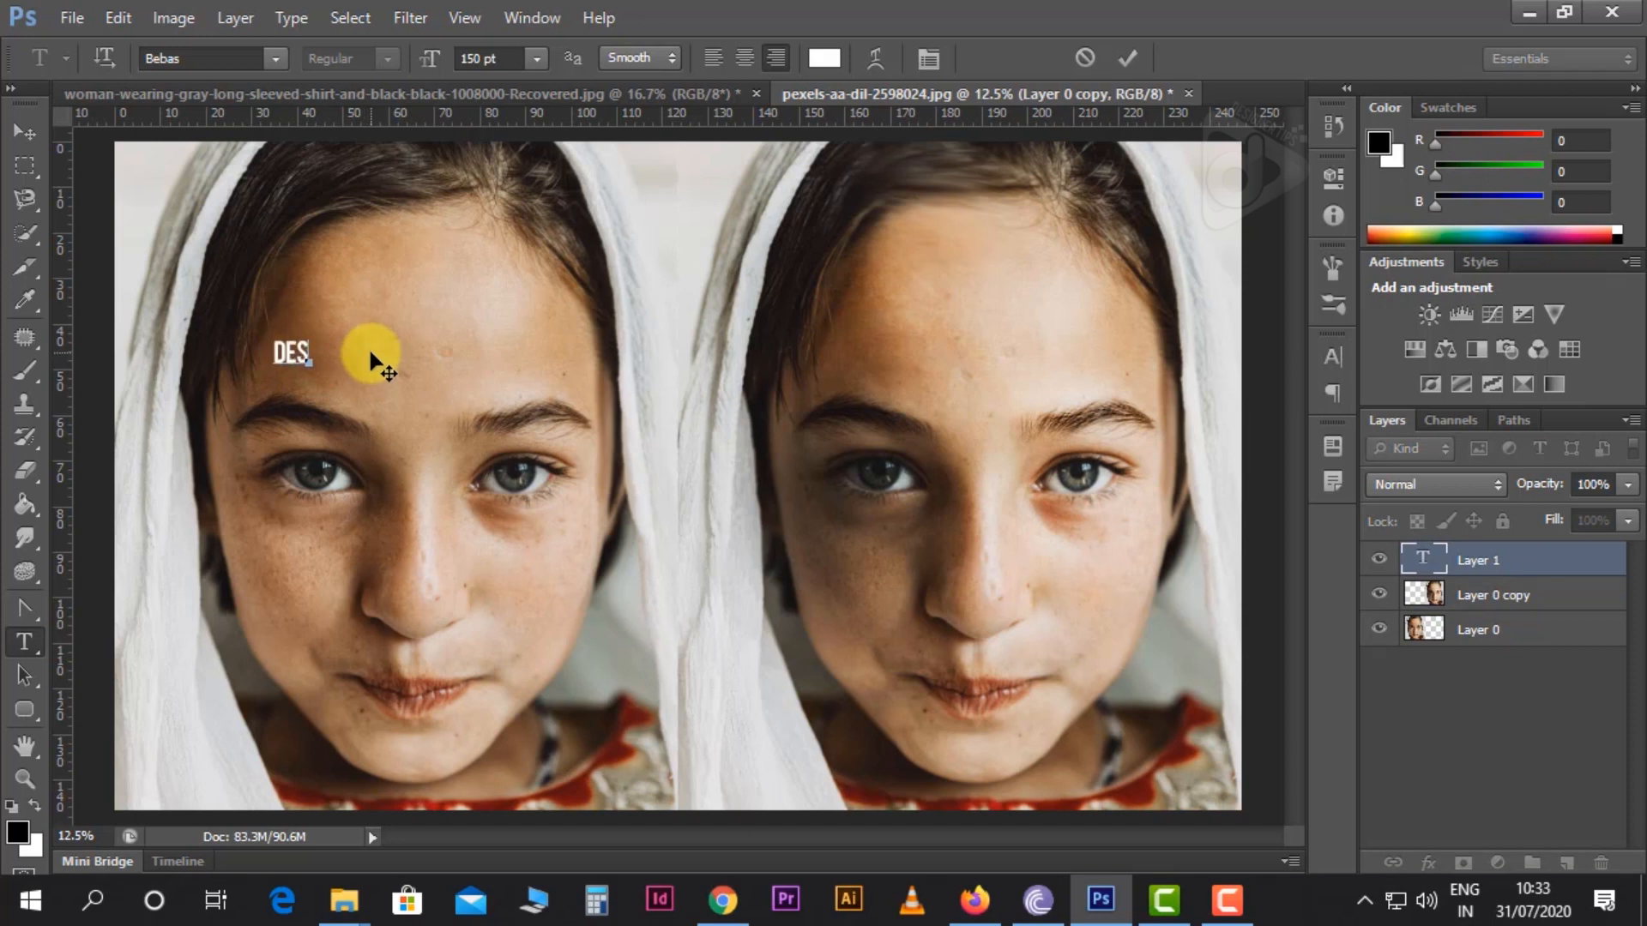
type("DESIGNER")
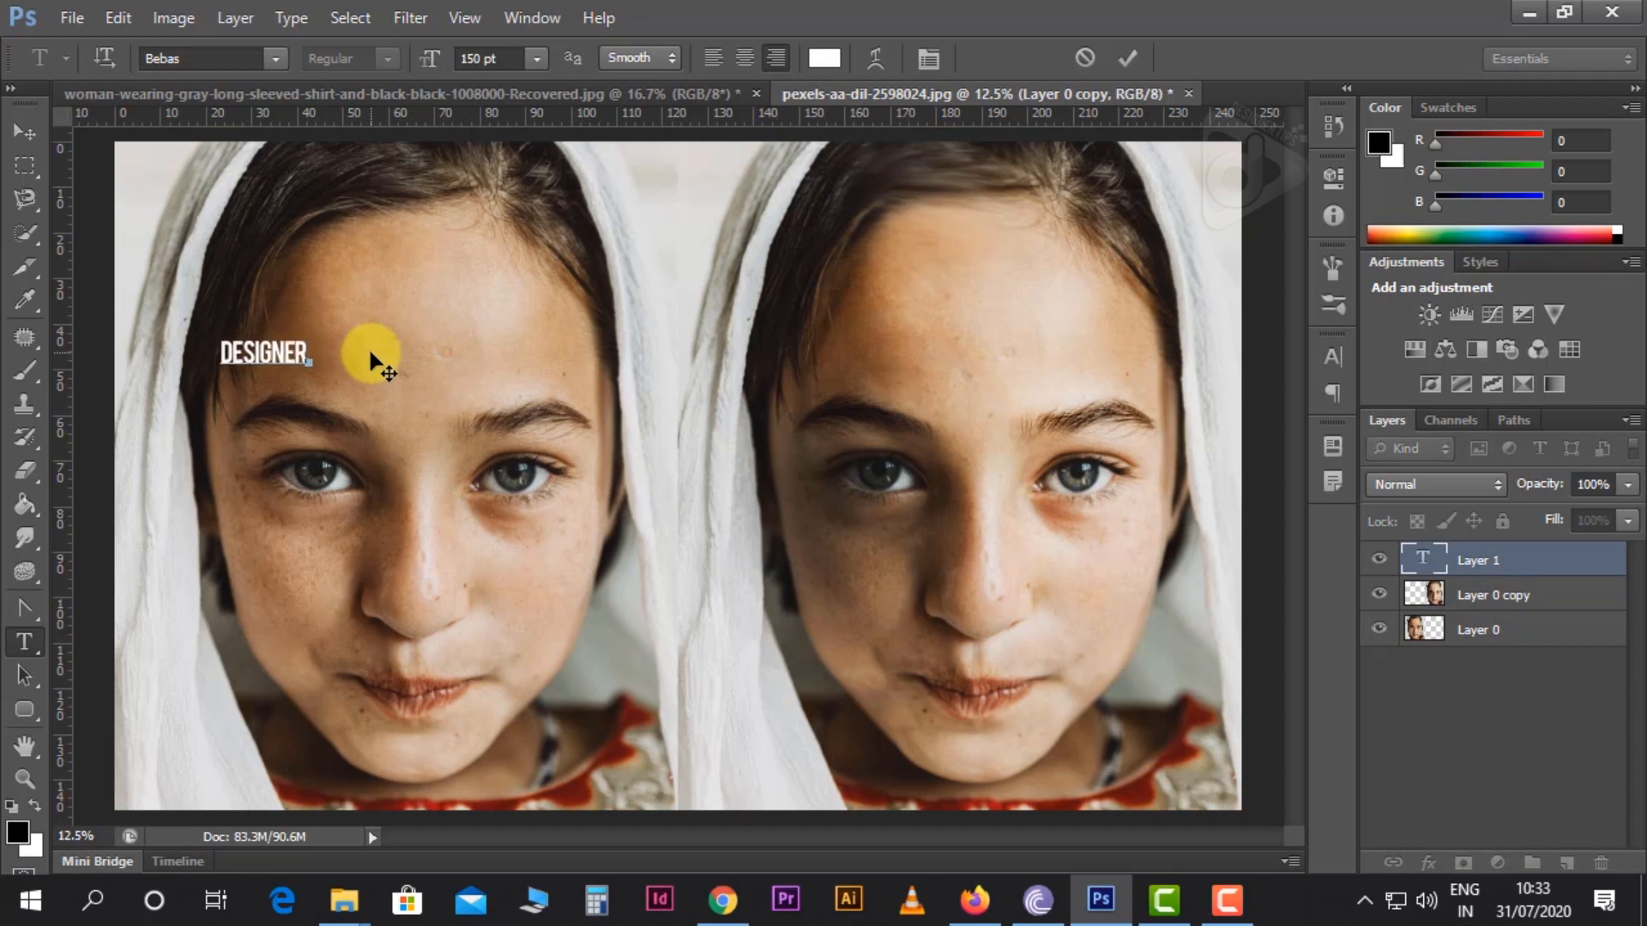
type("TIPS")
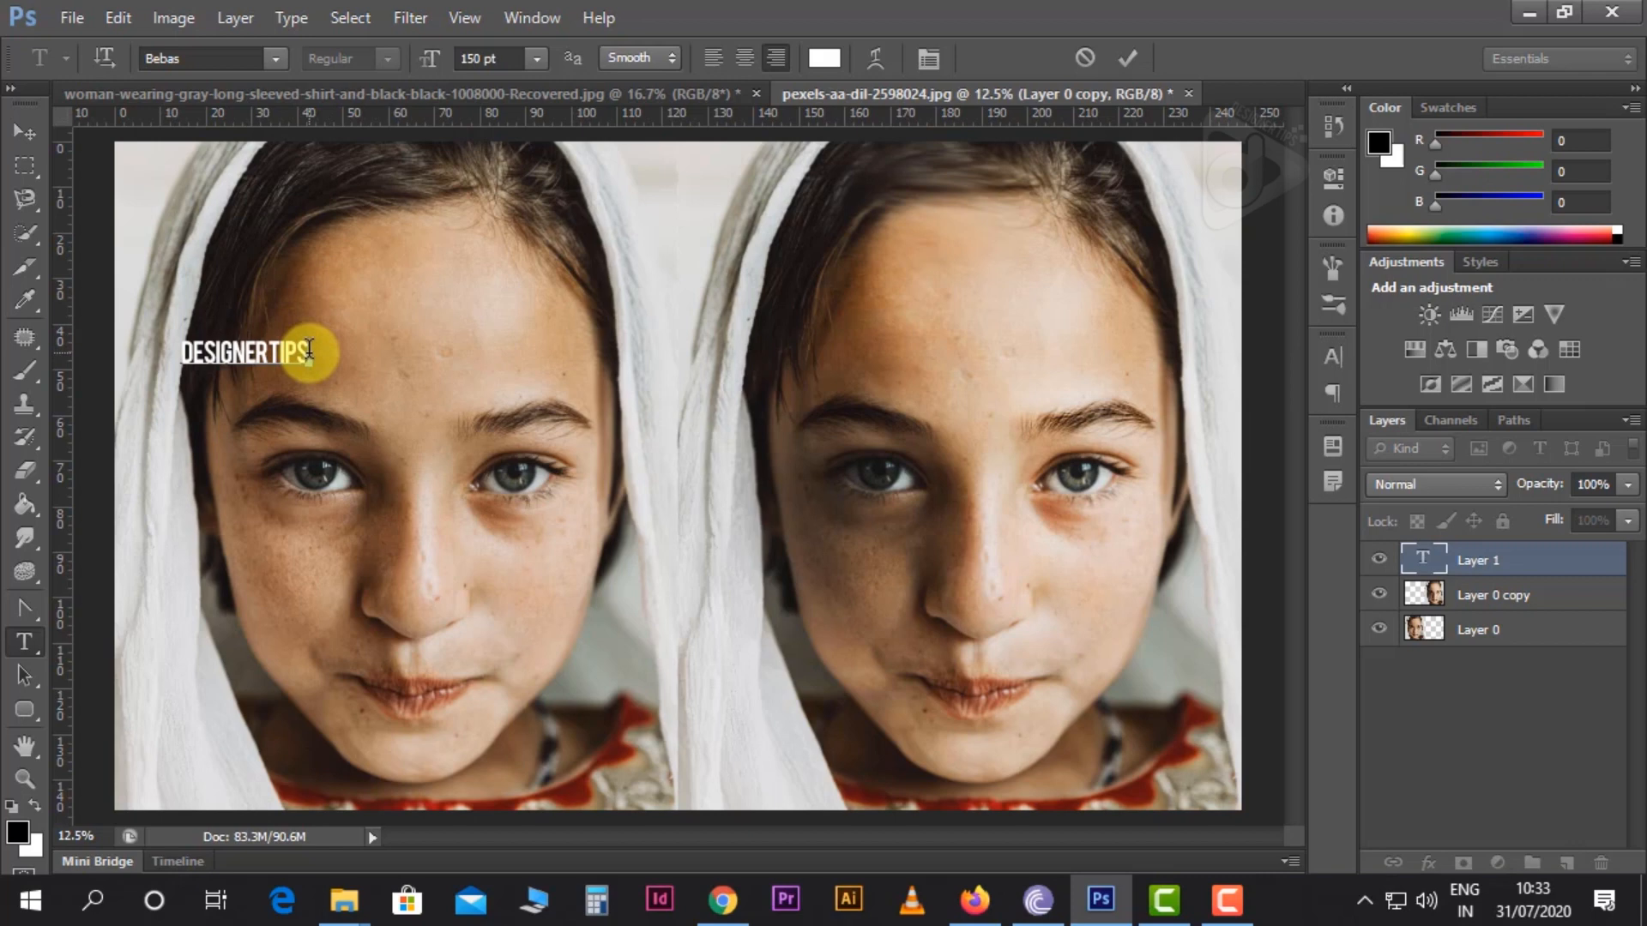
Try the Bell MT, Blackoak Std and Book Antiqua fonts on the whole "Designer tips" text
left_click_drag(308, 349, 142, 349)
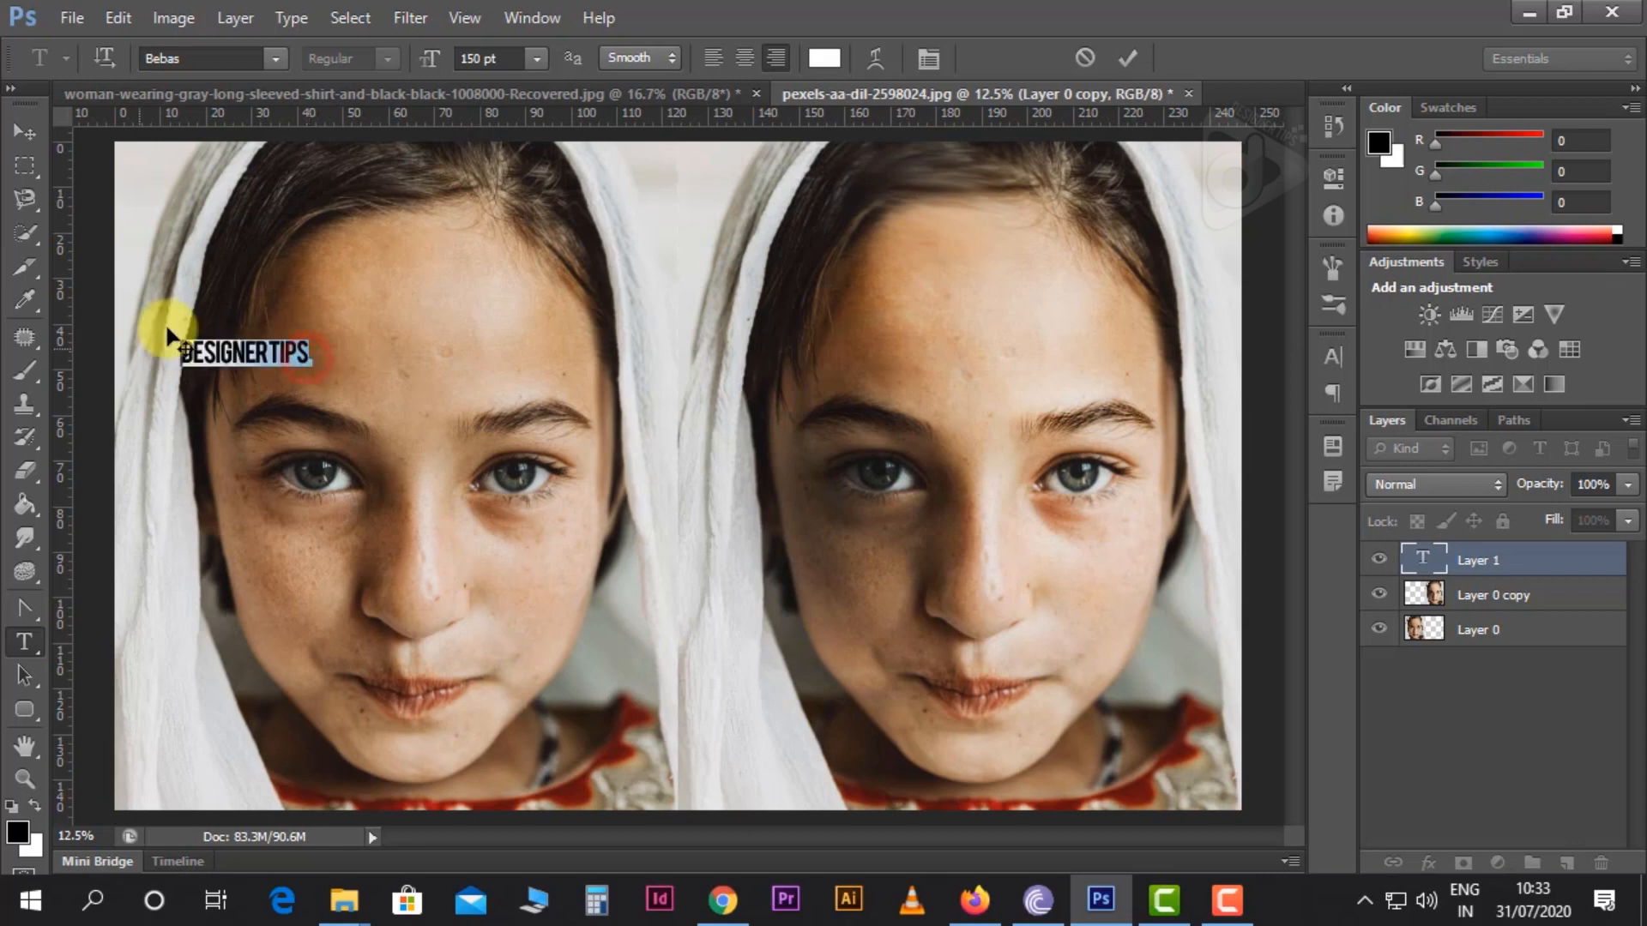
left_click(275, 60)
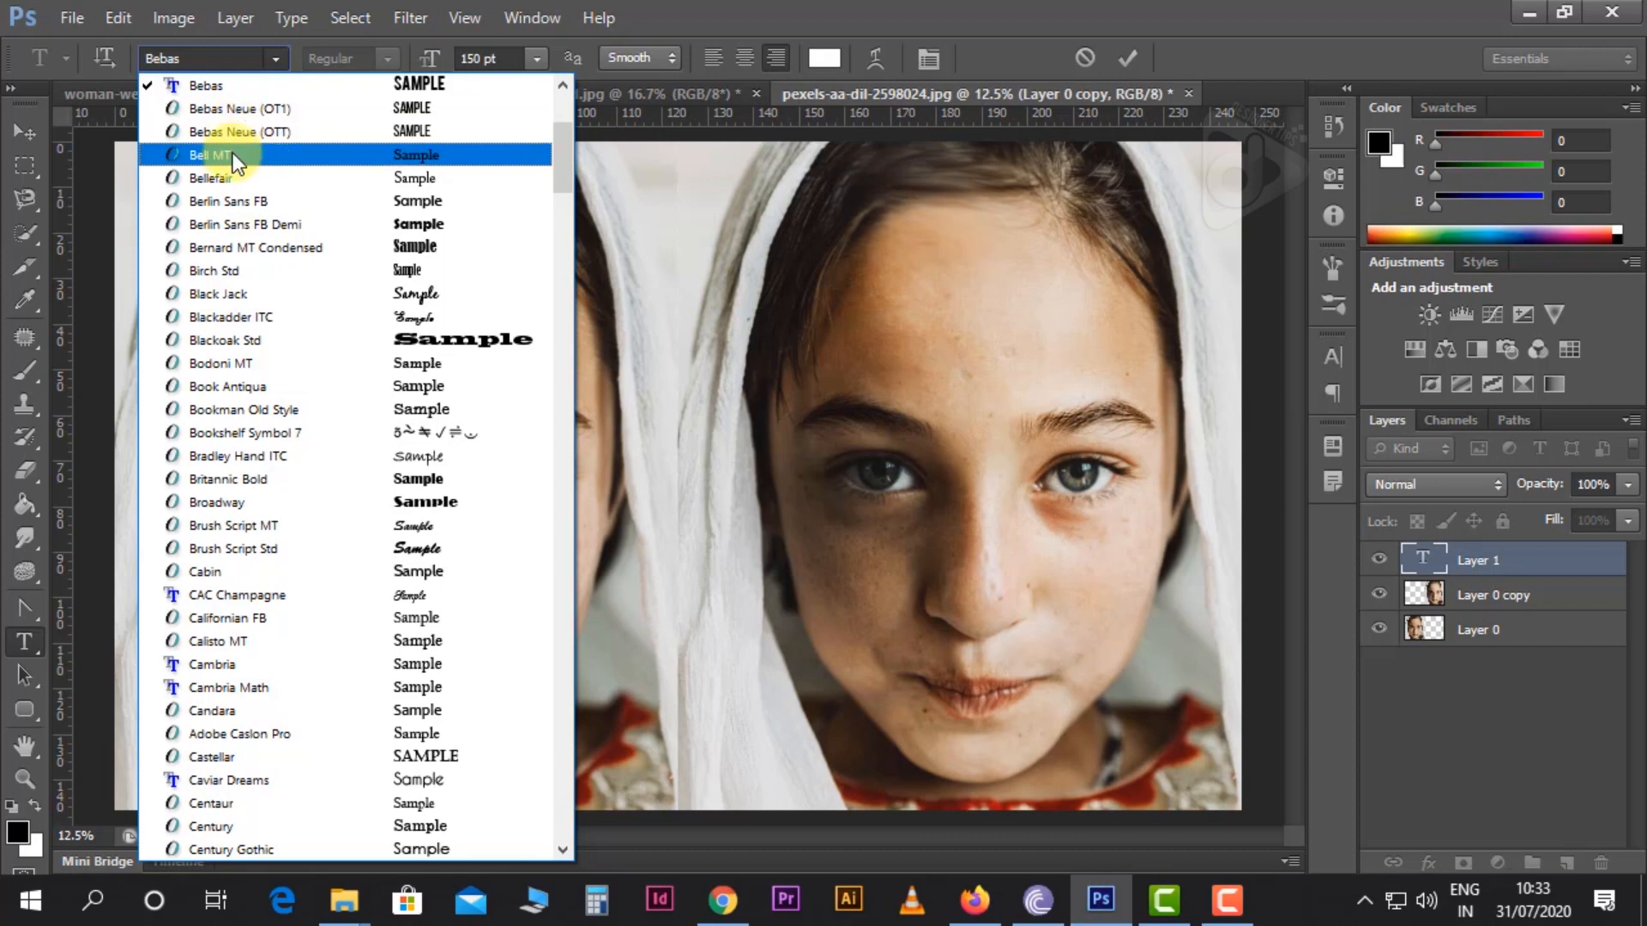
left_click(233, 154)
left_click(275, 59)
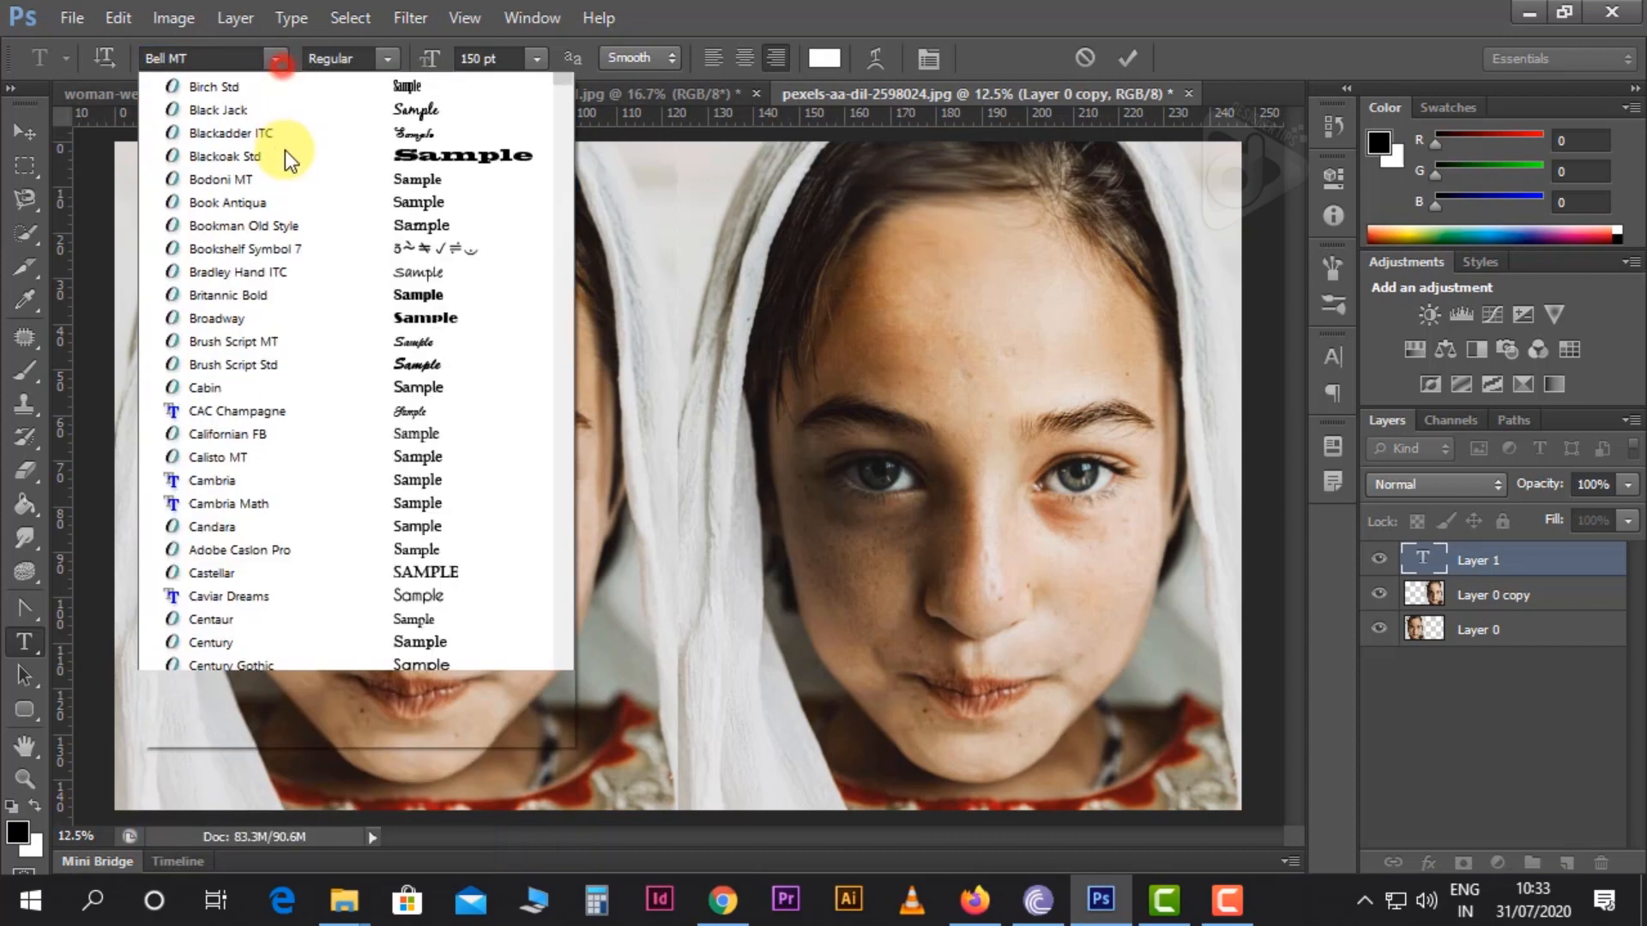
left_click(301, 279)
left_click(276, 60)
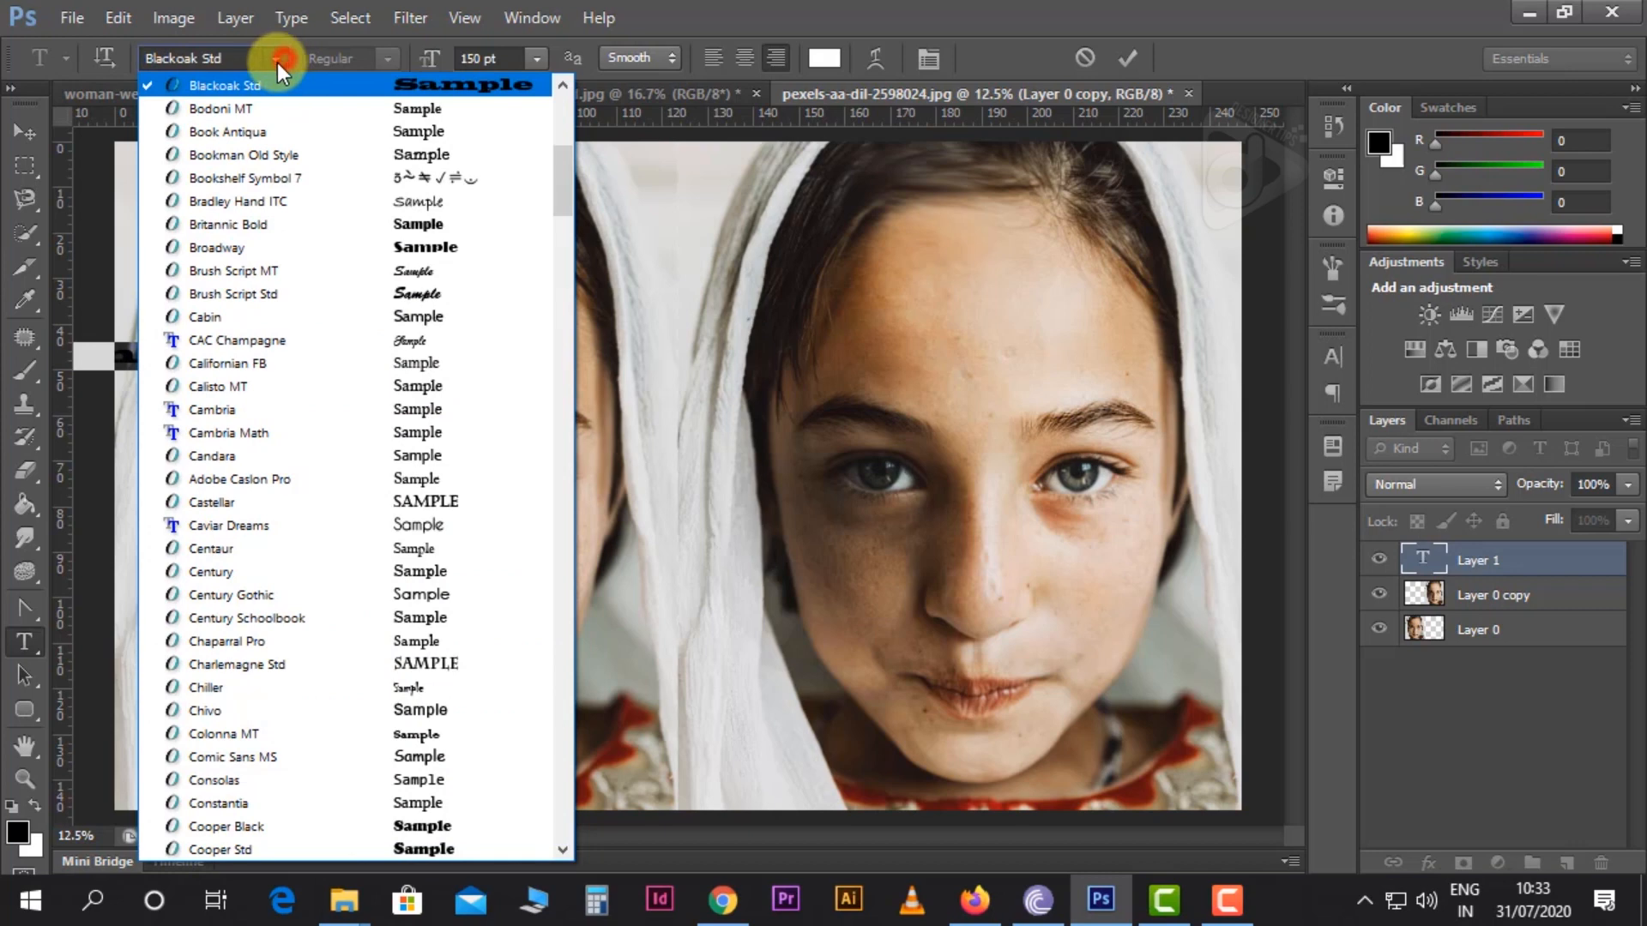
left_click(247, 133)
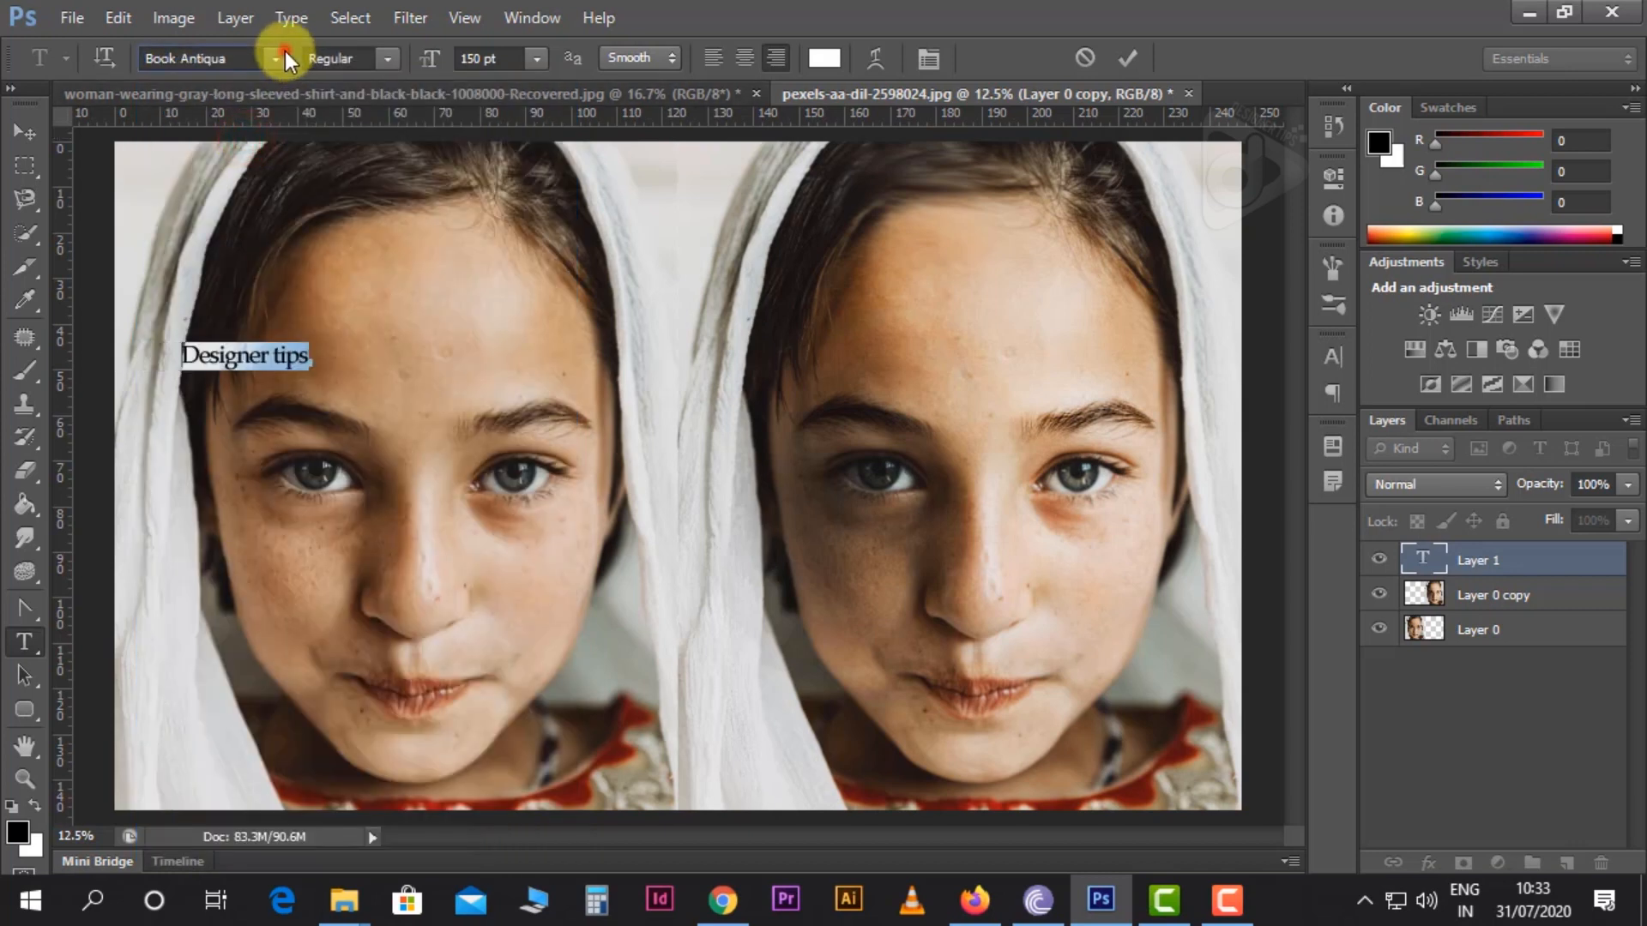
Change the font of the selected text to Roboto by entering the font's name
left_click(278, 56)
scroll(266, 163, "up", 4)
scroll(257, 142, "up", 3)
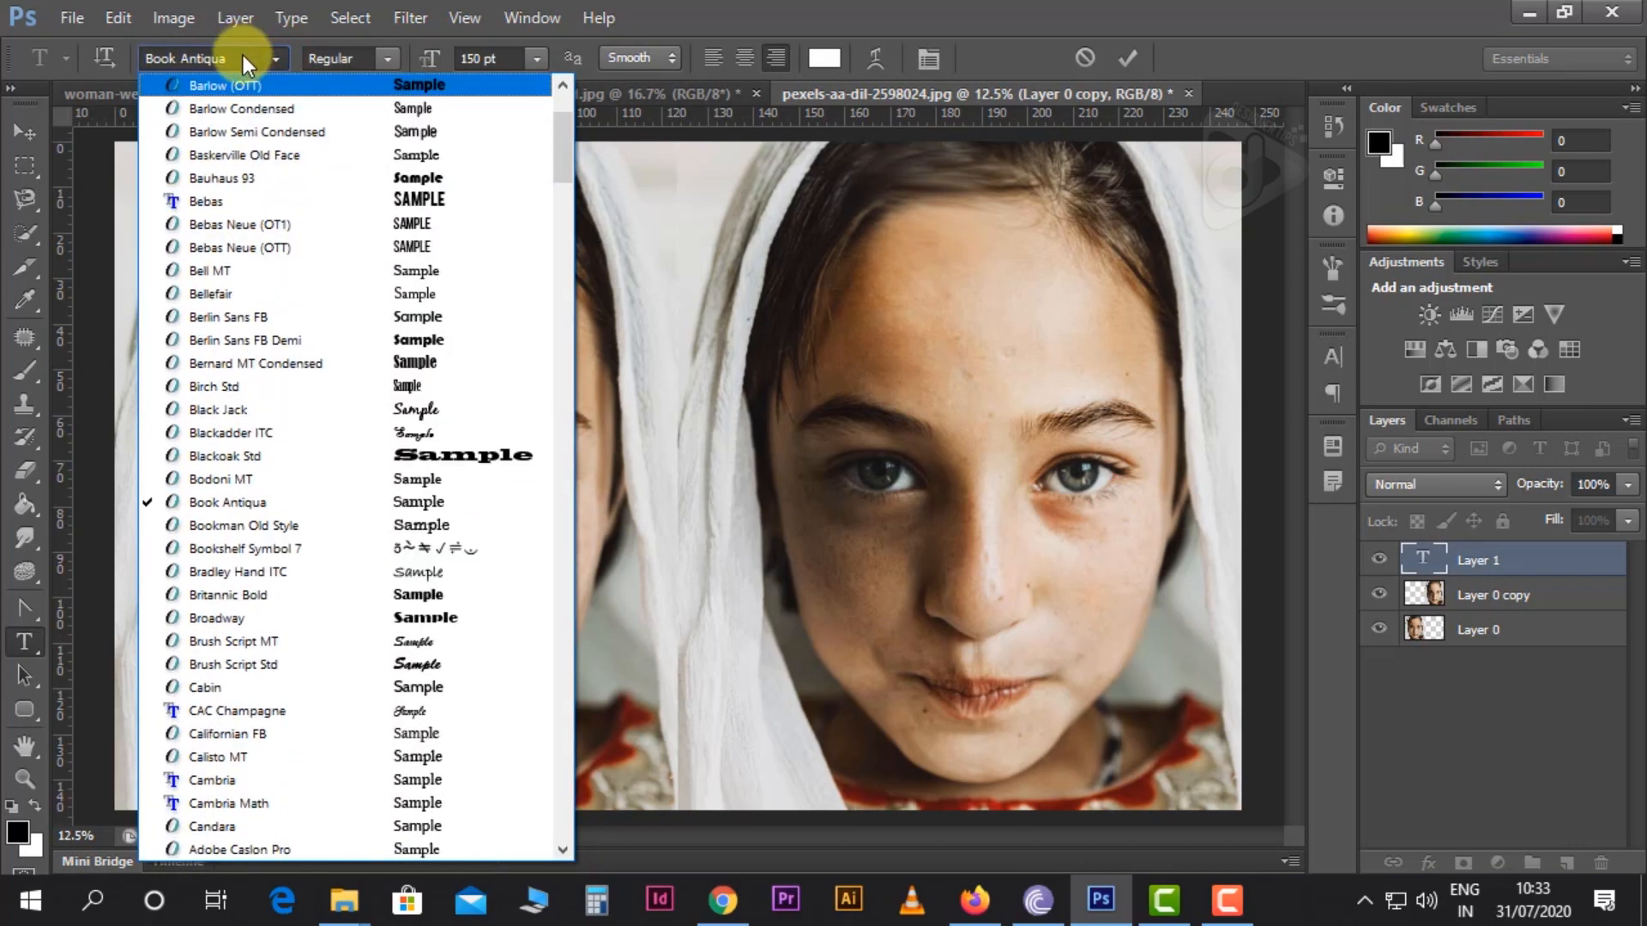
left_click(244, 54)
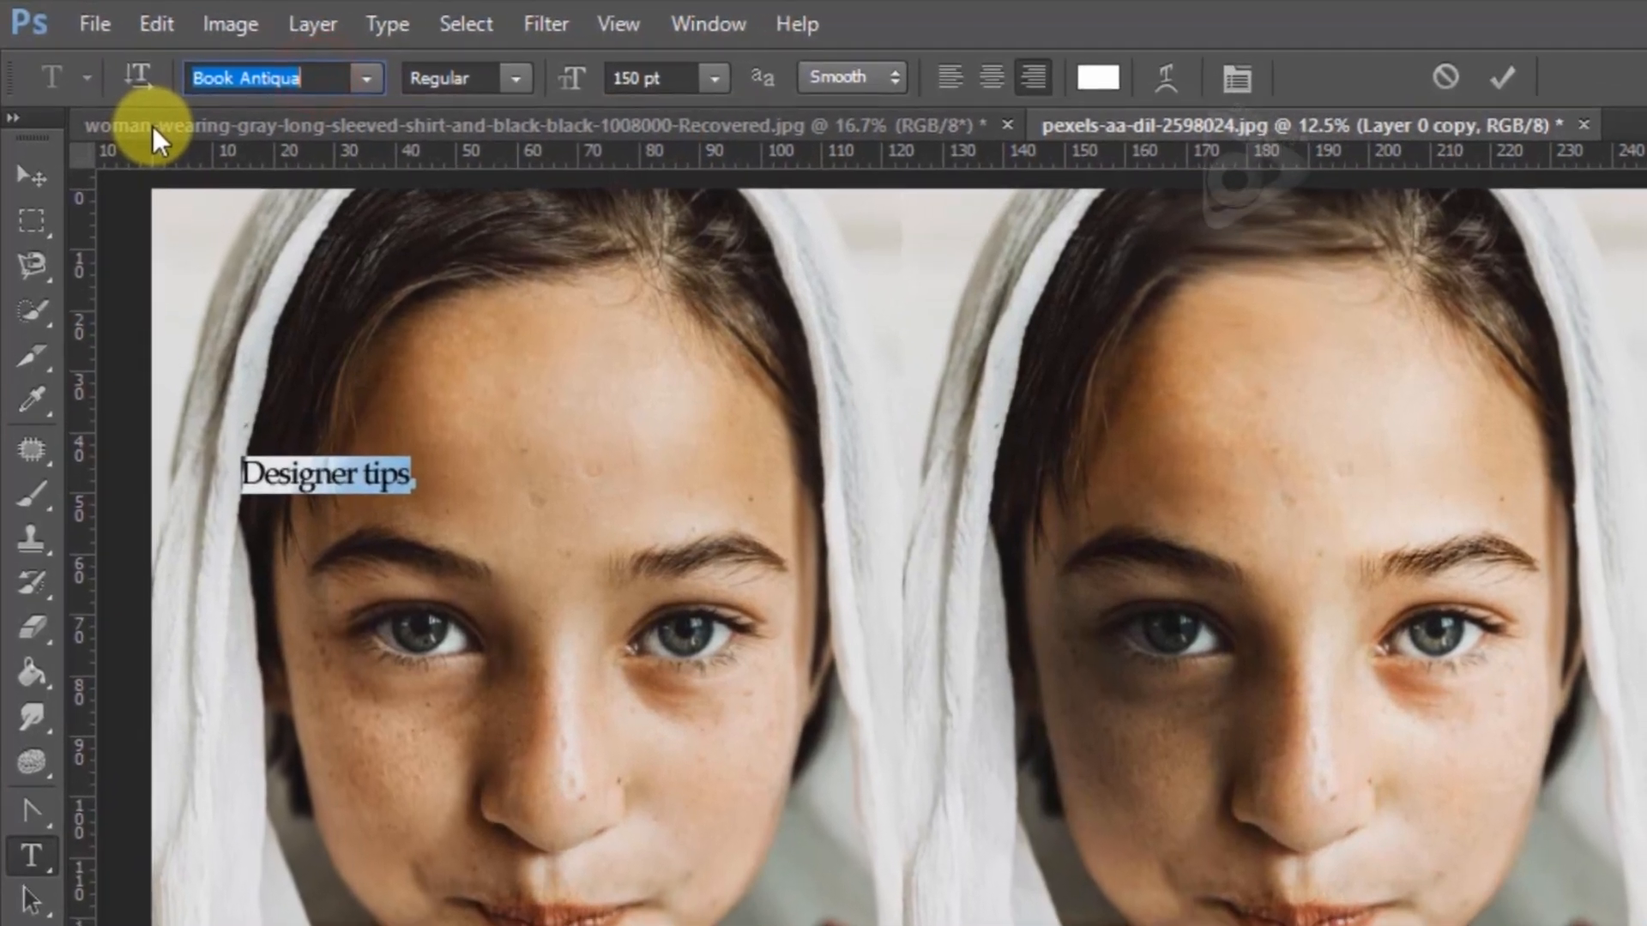
type("Roboto")
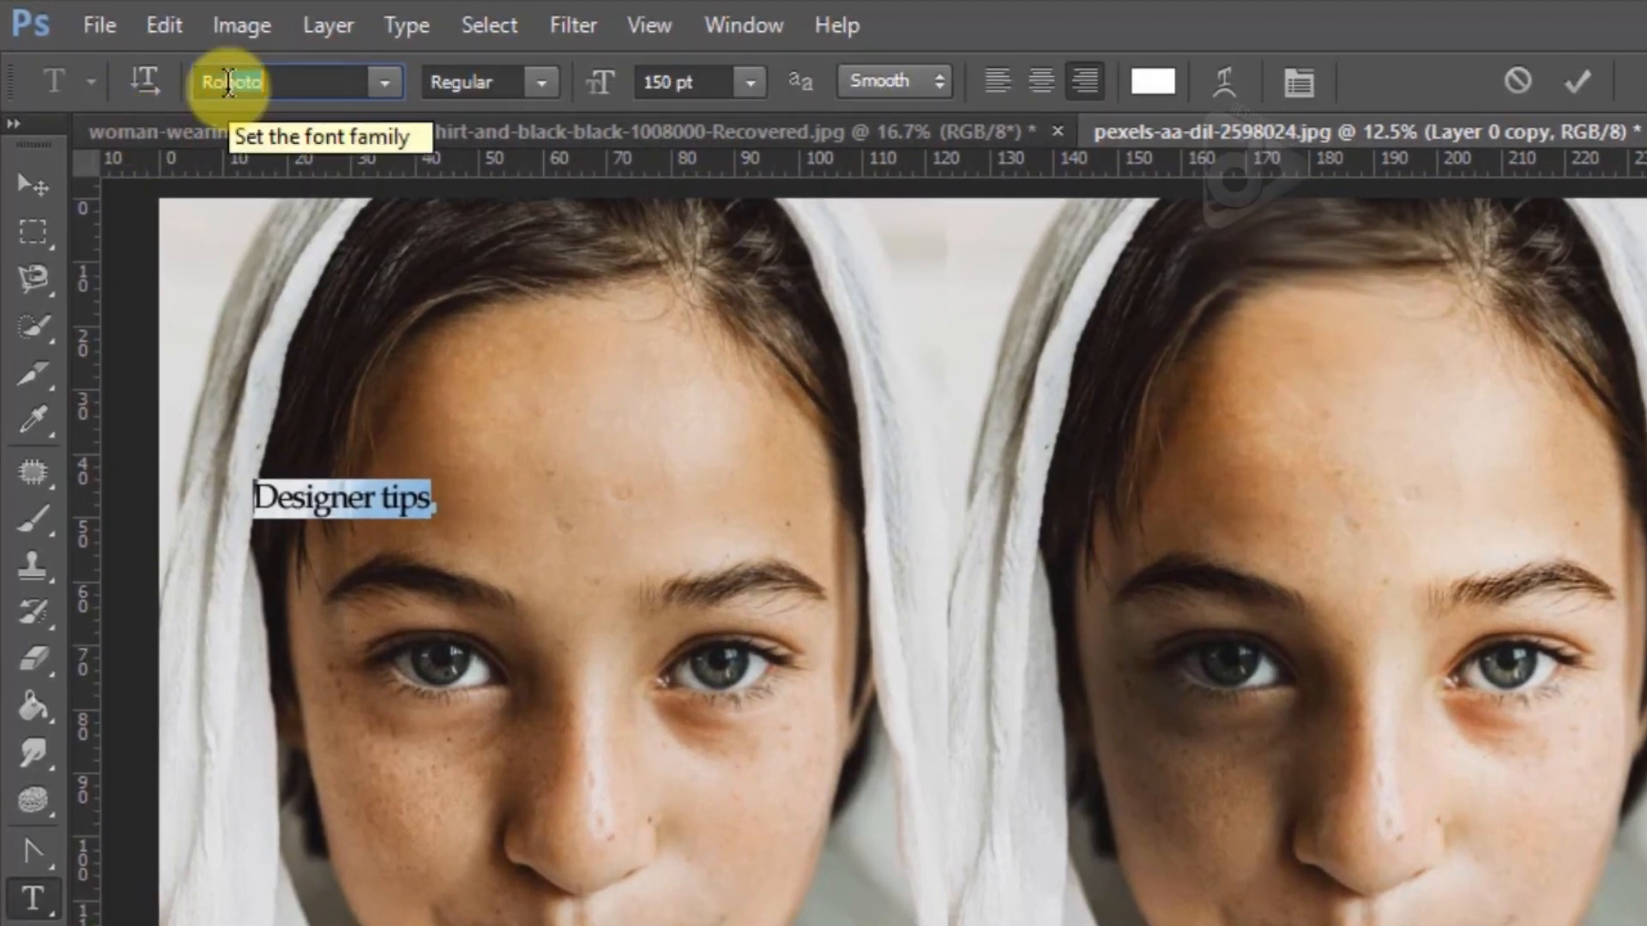
key("Return")
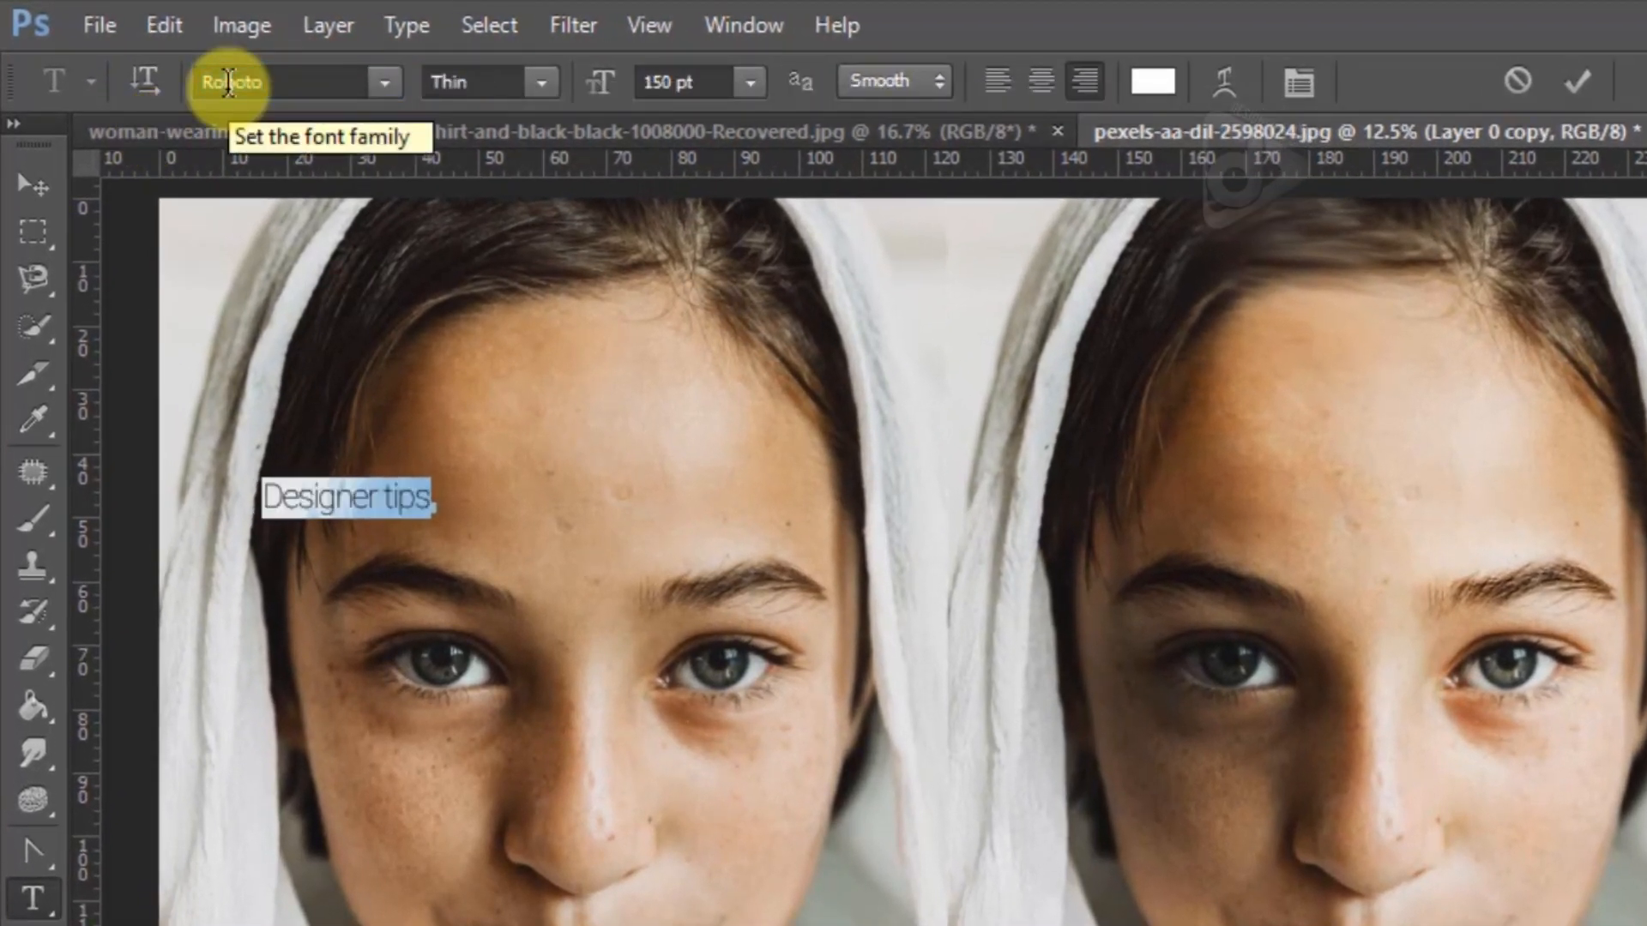
Set the text's font to Bebas and move the text toward the middle of the left portrait's forehead
left_click(258, 80)
type("Beb")
key("Return")
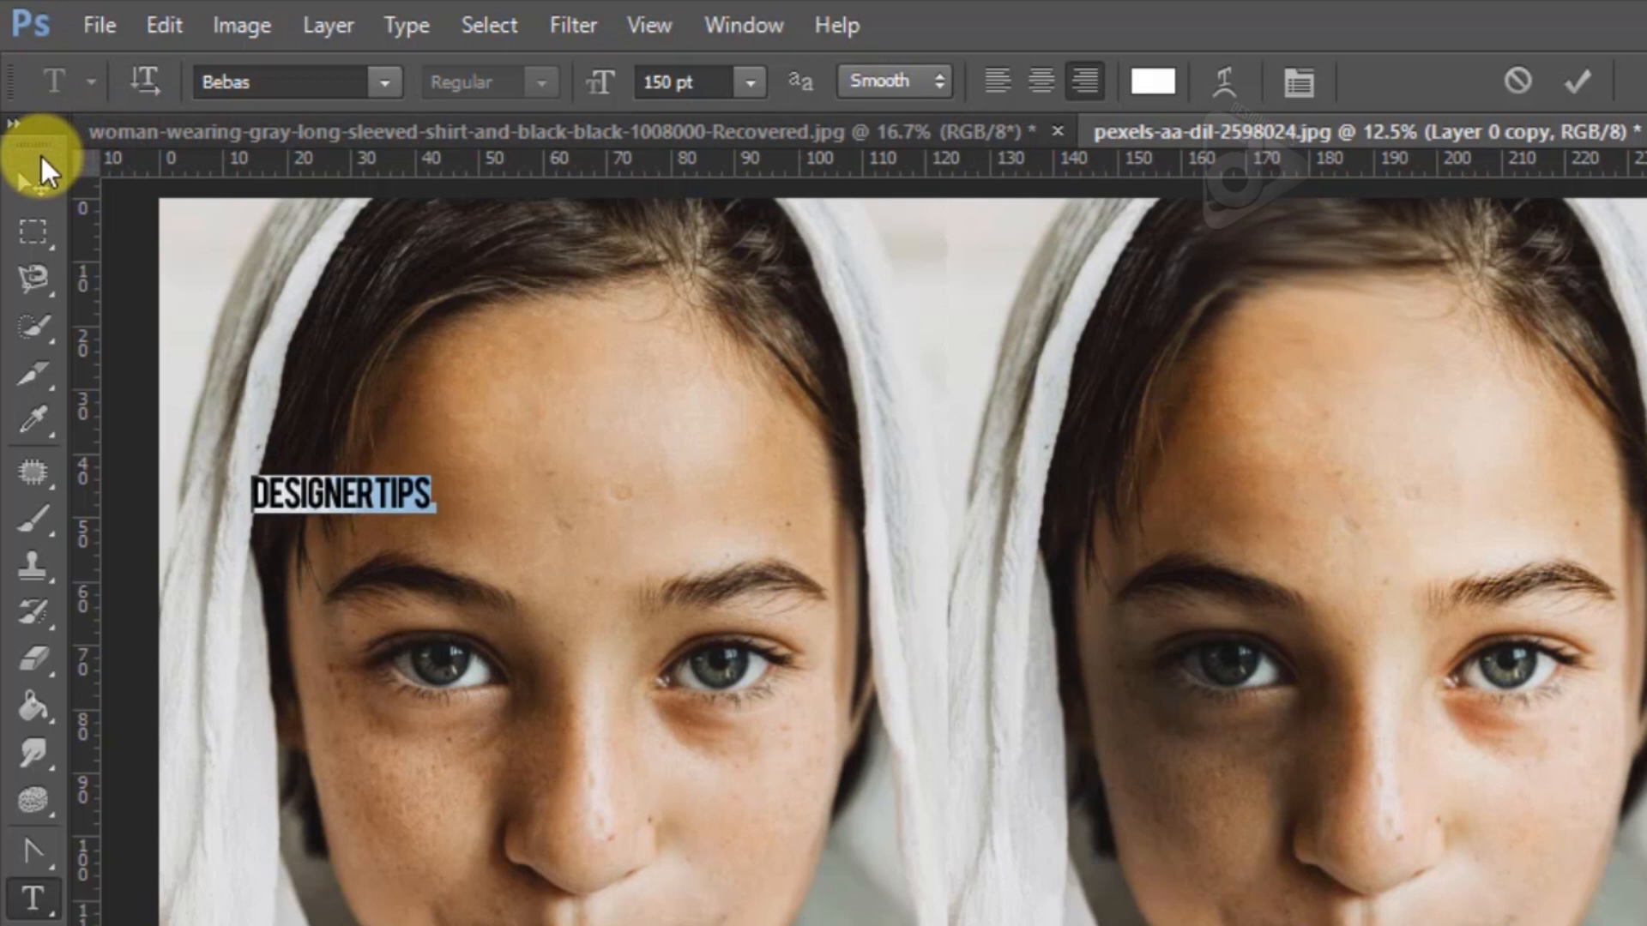
left_click(33, 183)
left_click_drag(384, 502, 570, 495)
Select the whole "Designer tips" text, try the 72 pt font size, and set it to 12 pt
key("t")
triple_click(581, 470)
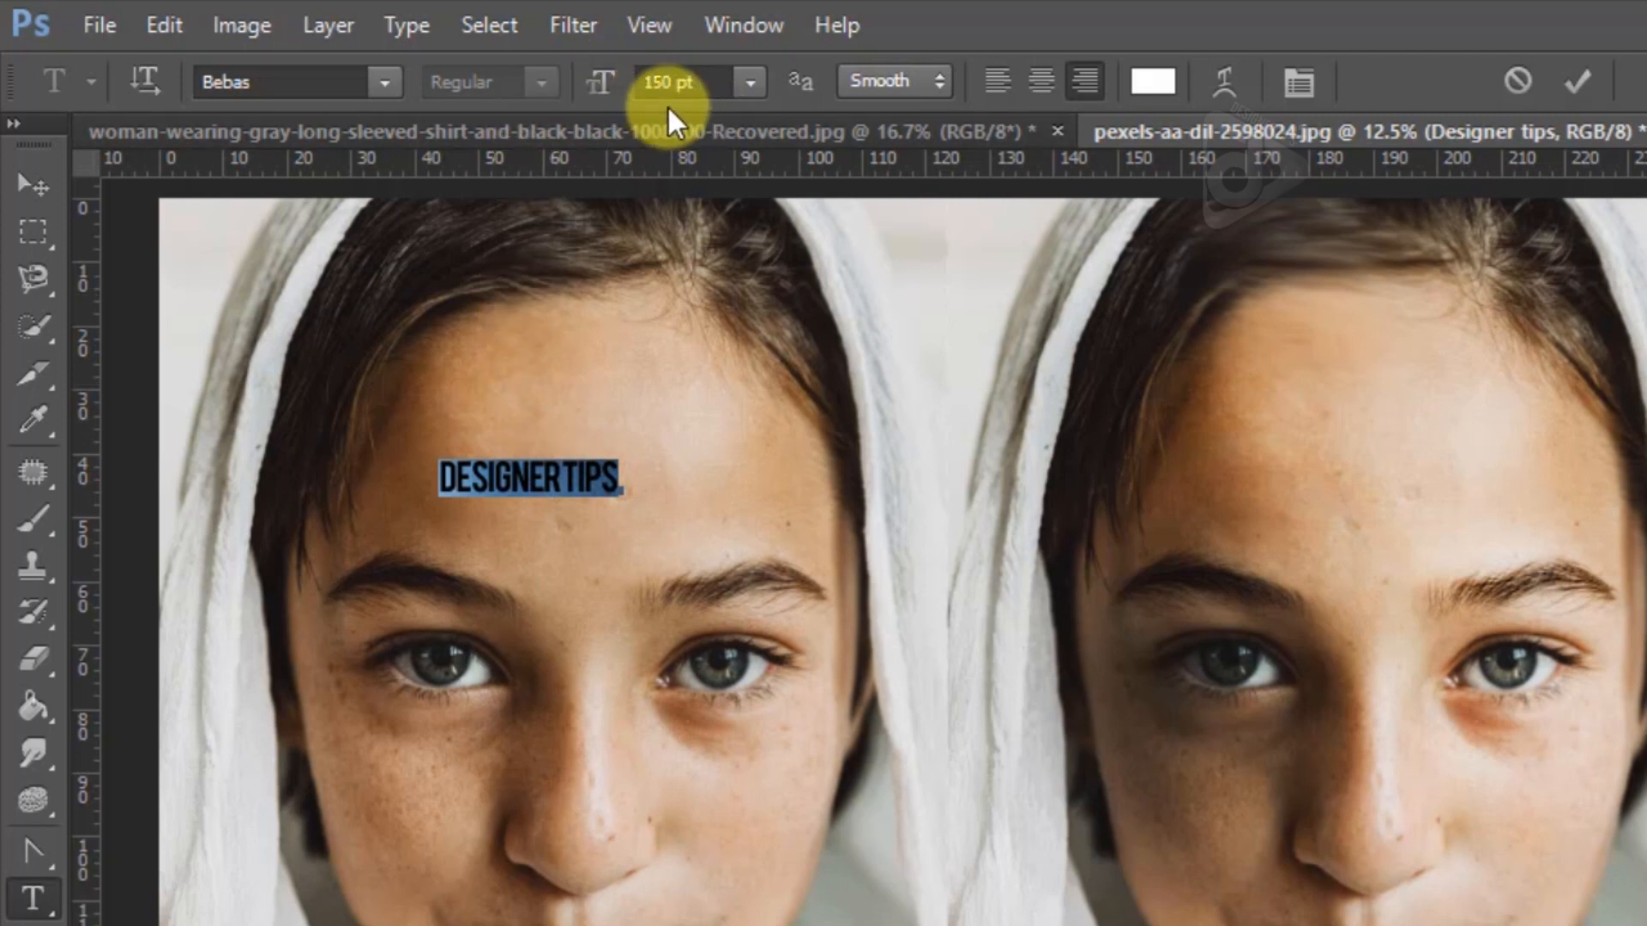
left_click(748, 84)
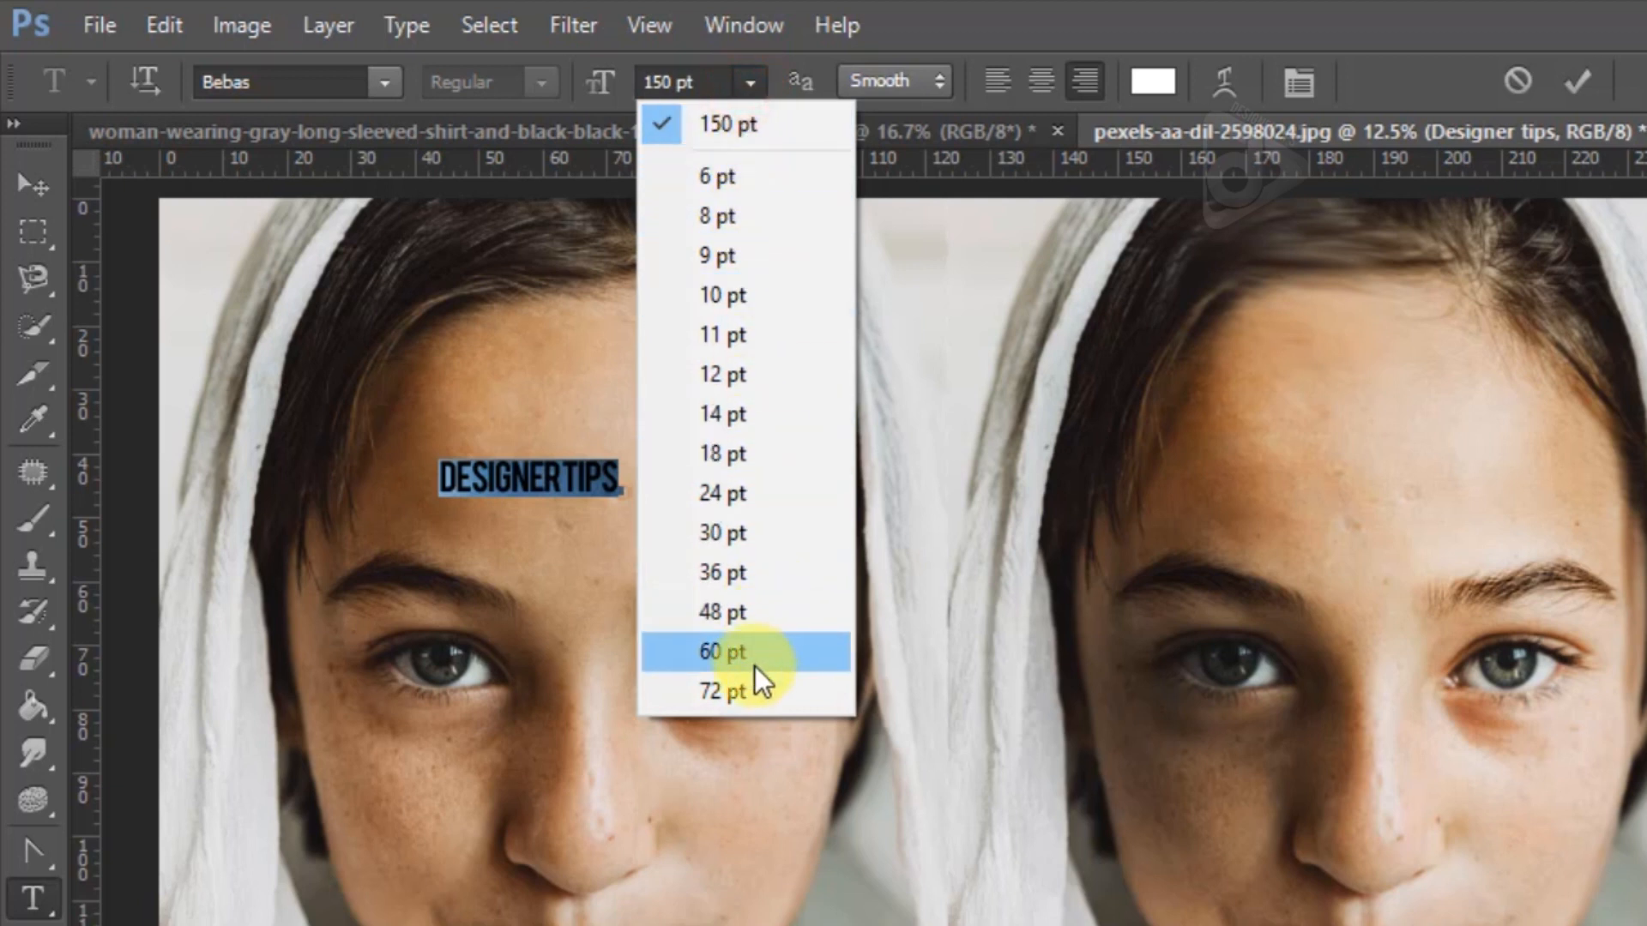
left_click(749, 699)
left_click(751, 83)
left_click(769, 358)
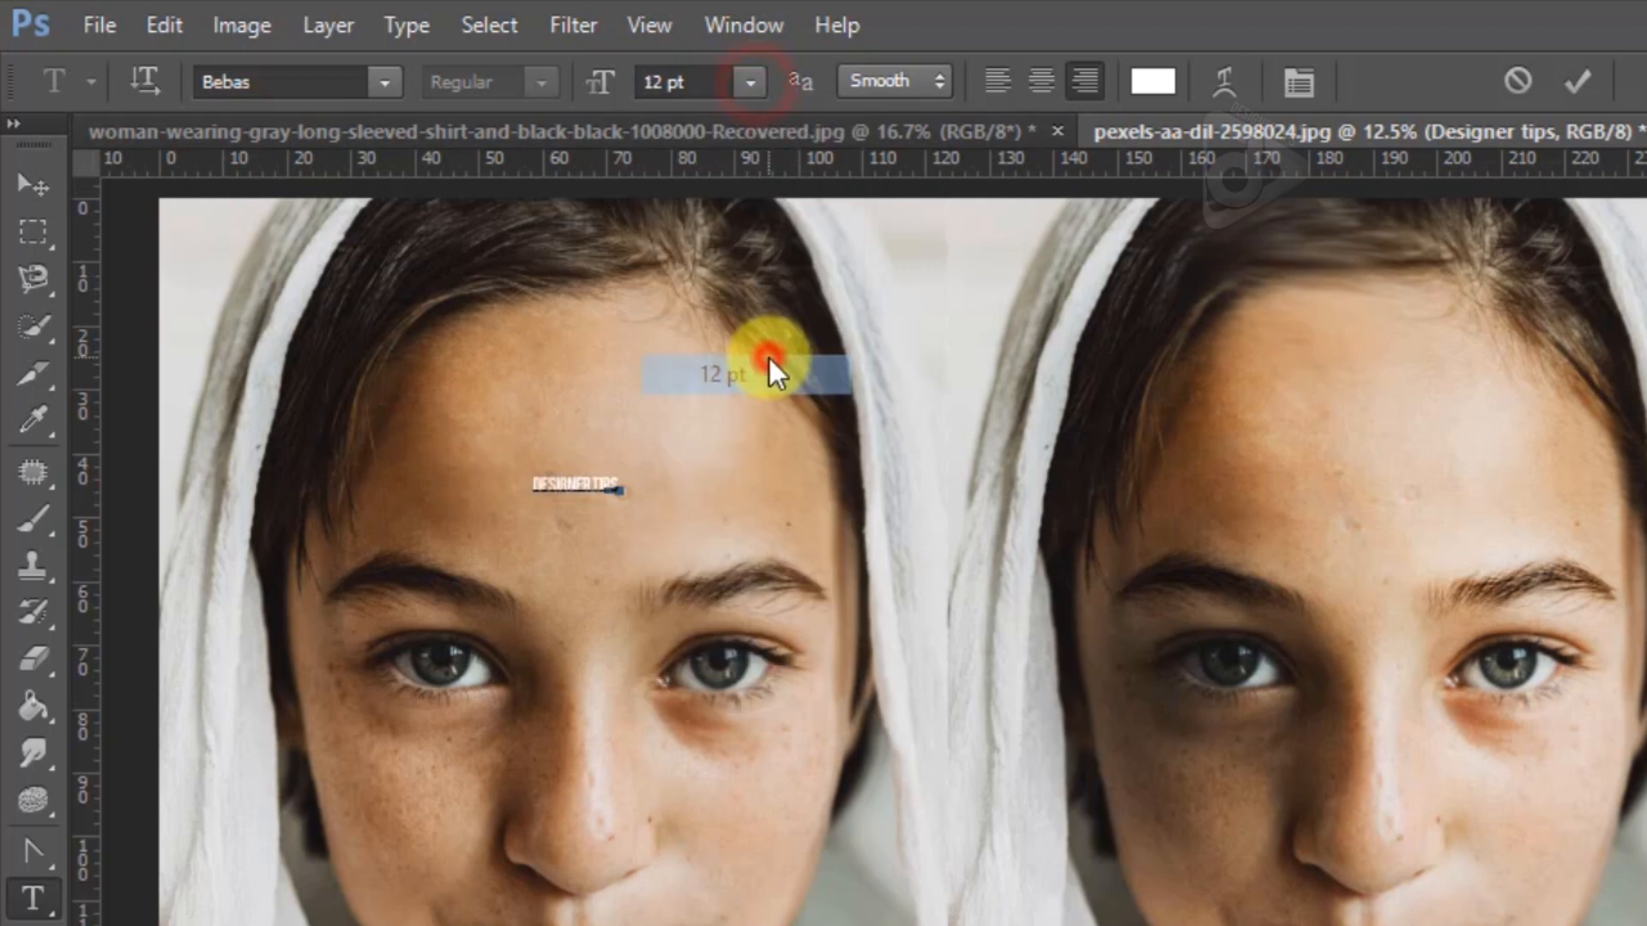
Set the "Designer tips" text's font size to 200 pt and move the text to the middle of the left portrait's forehead
left_click(677, 82)
type("30")
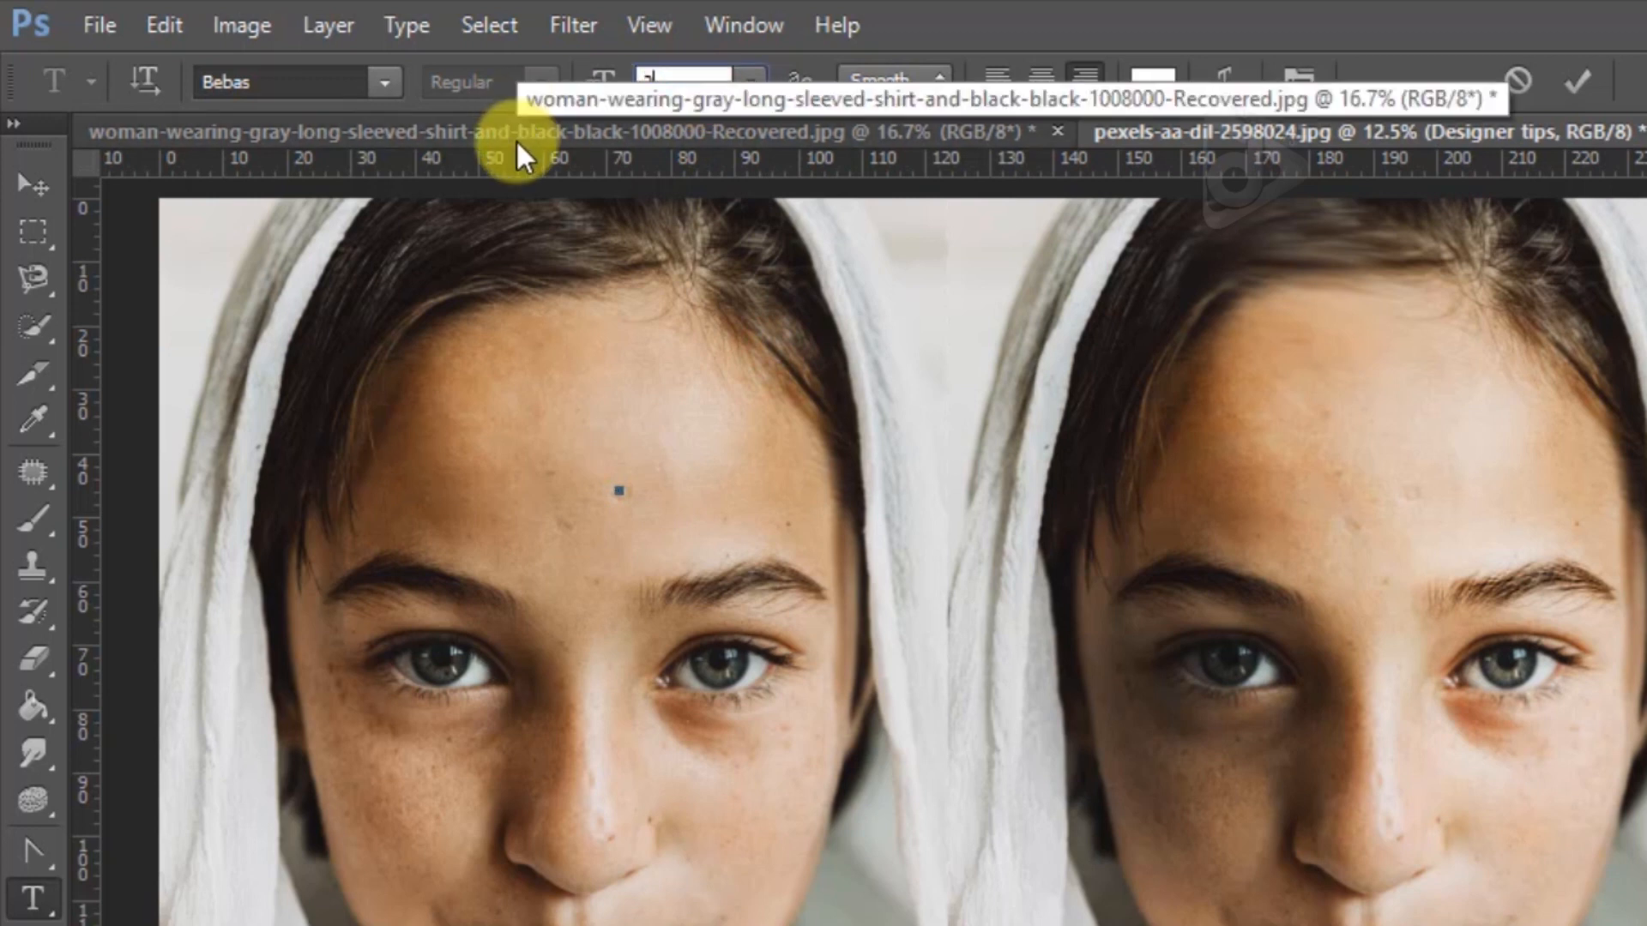
type("0")
left_click(18, 196)
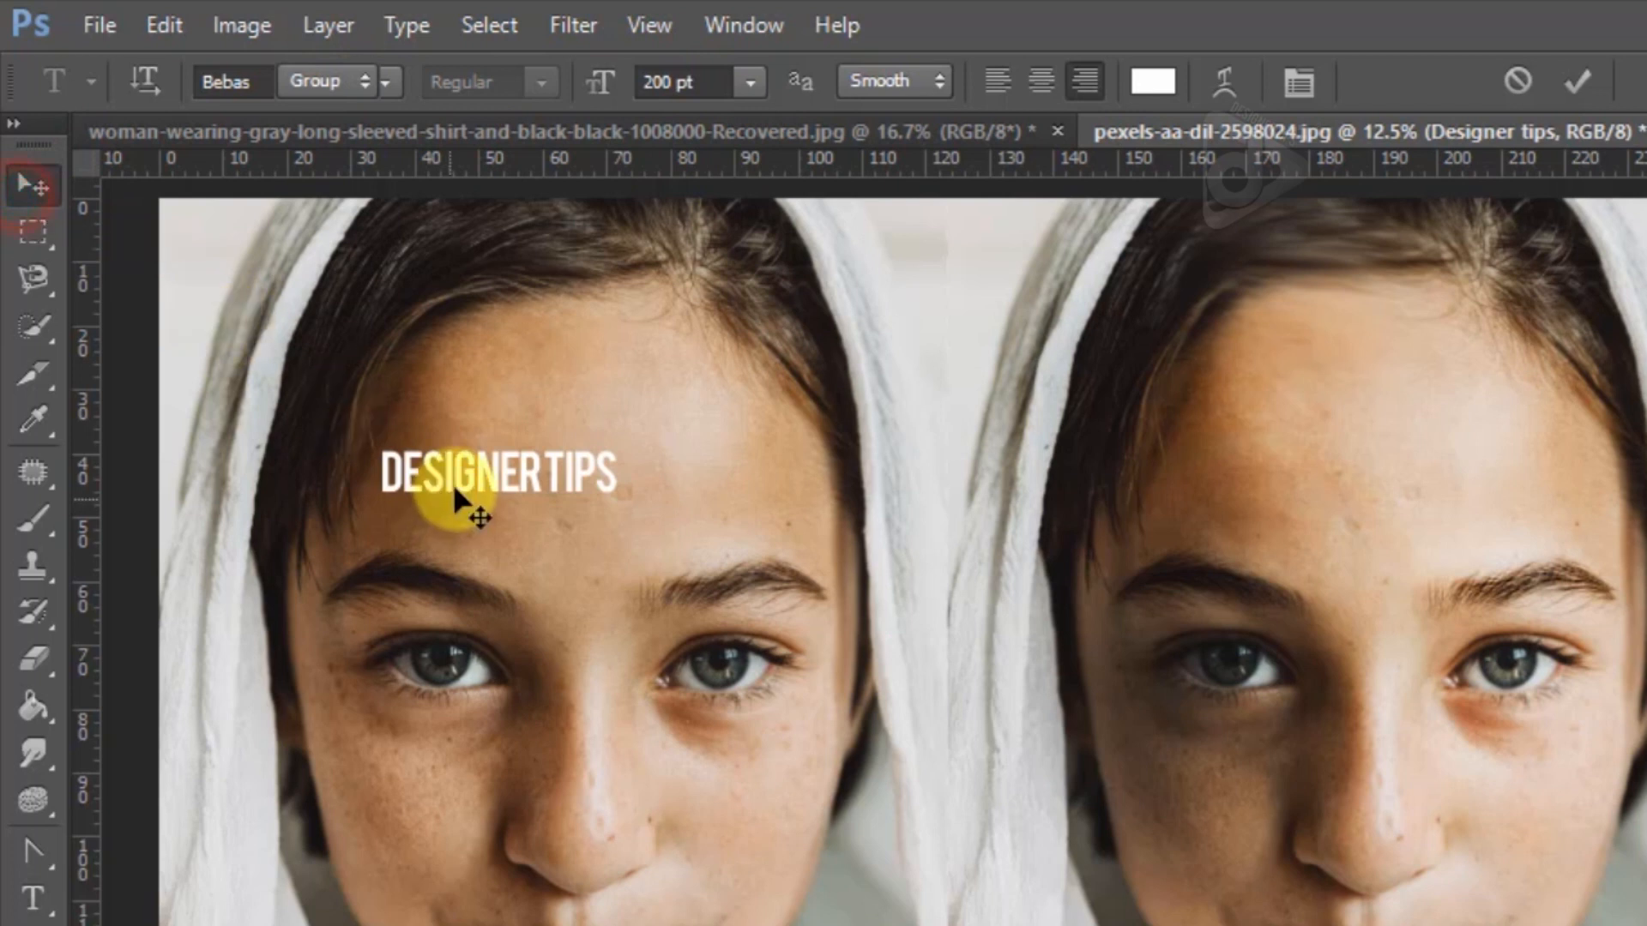
left_click_drag(459, 502, 524, 498)
Select the whole "Designer tips" text, try the Smooth anti-aliasing option, and set the anti-aliasing to Sharp
key("t")
triple_click(645, 492)
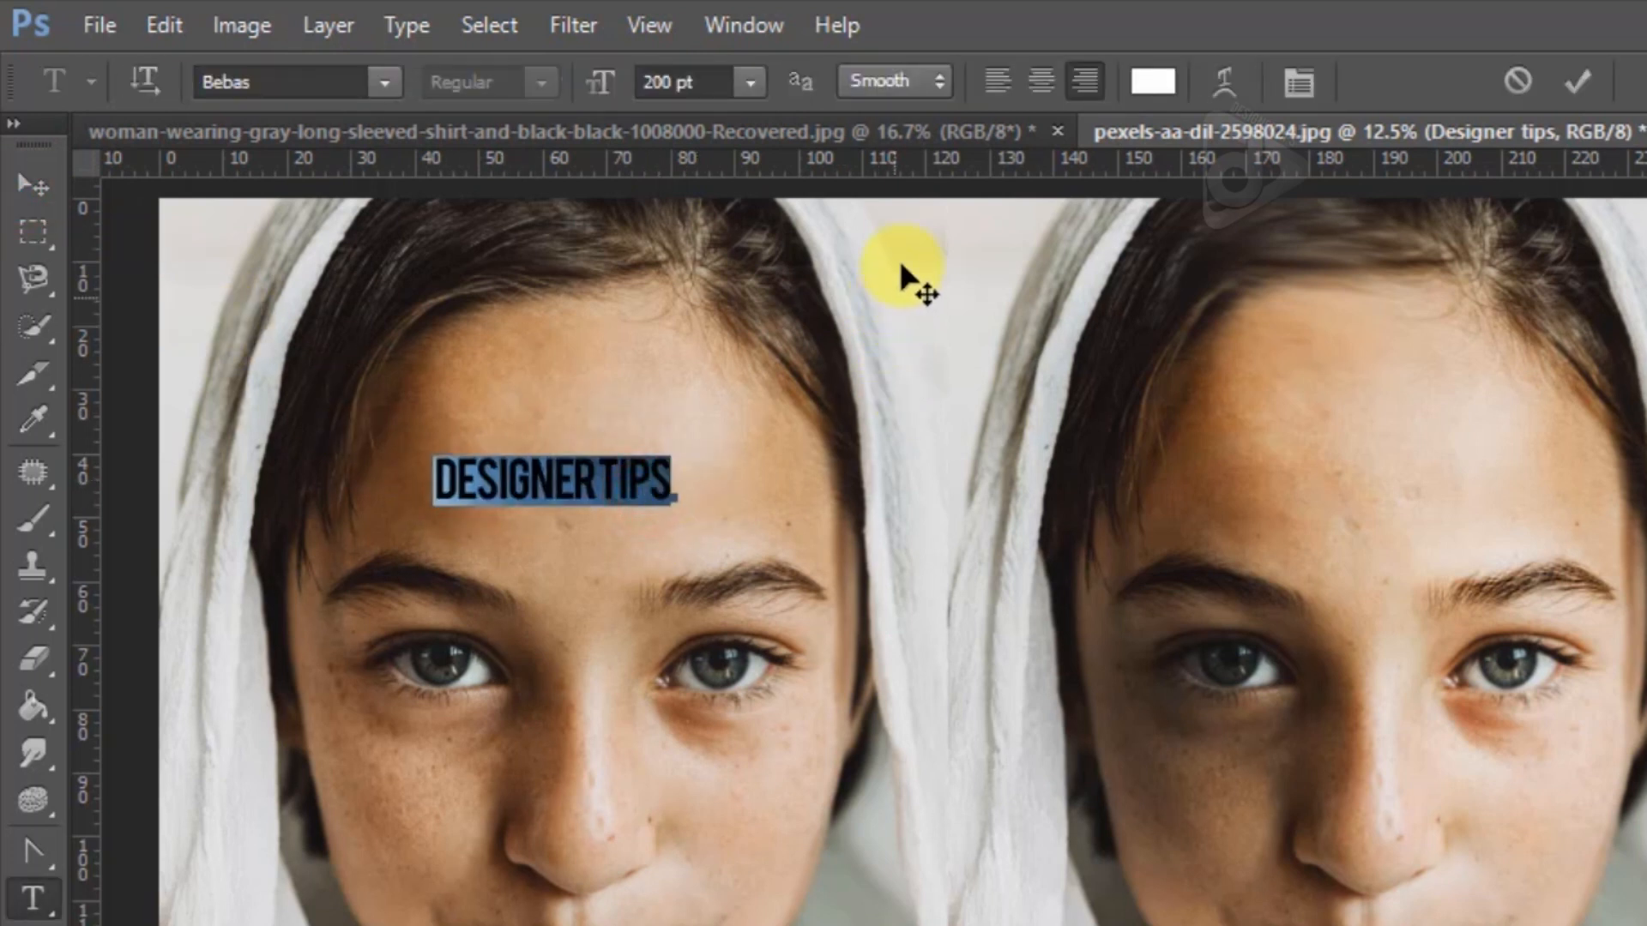
left_click(891, 82)
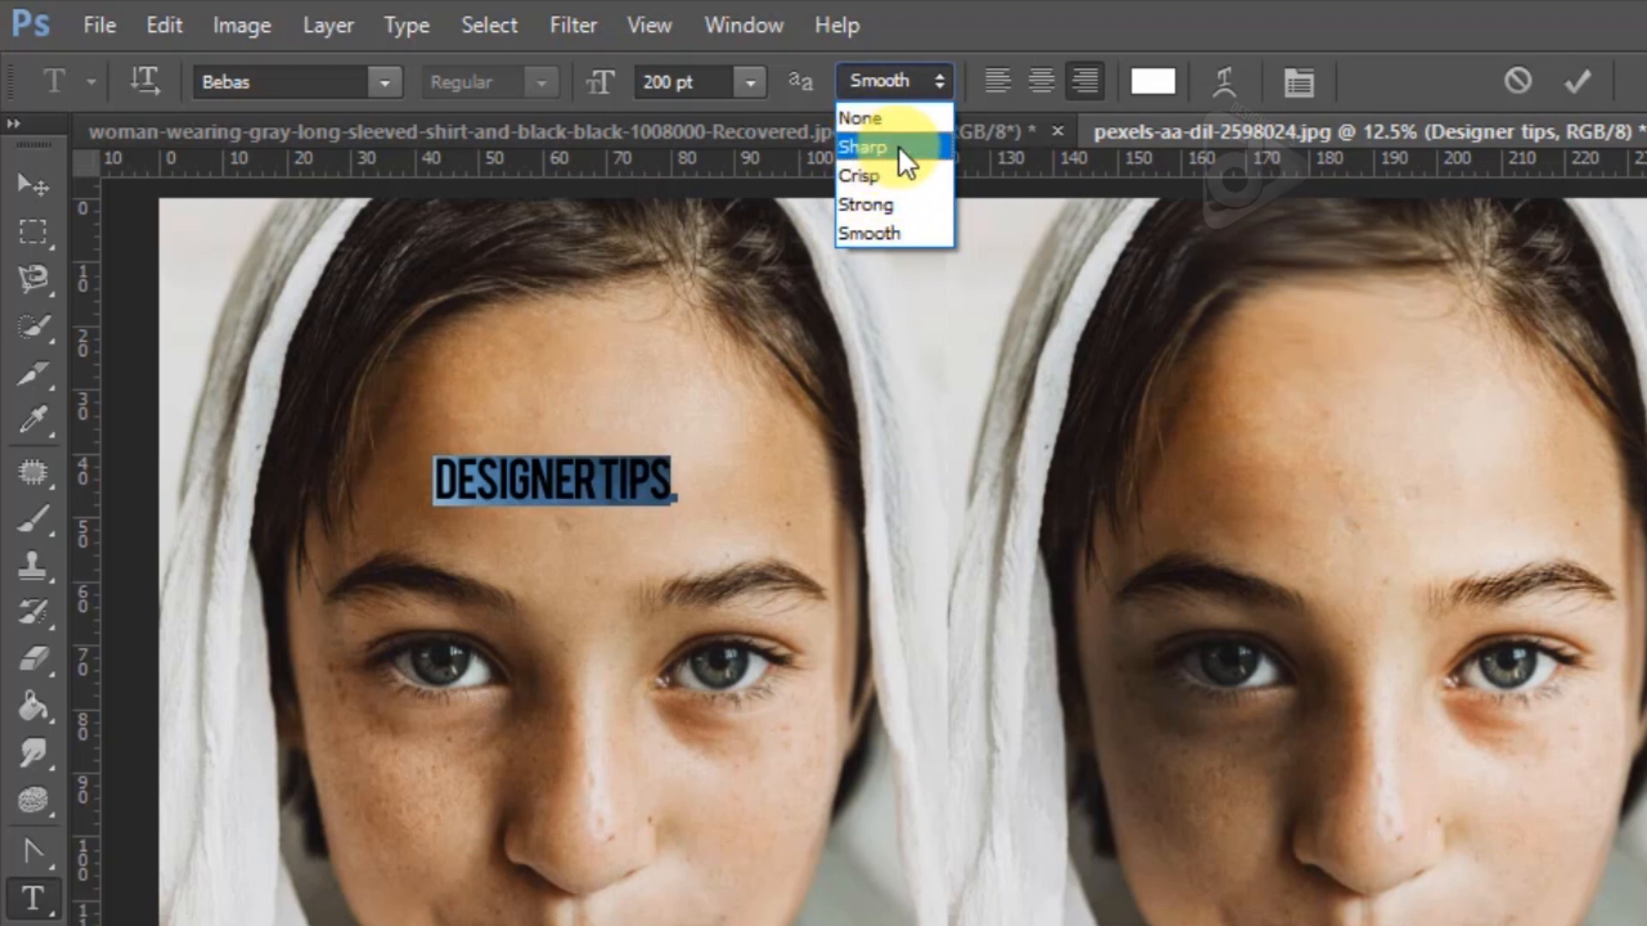
left_click(884, 231)
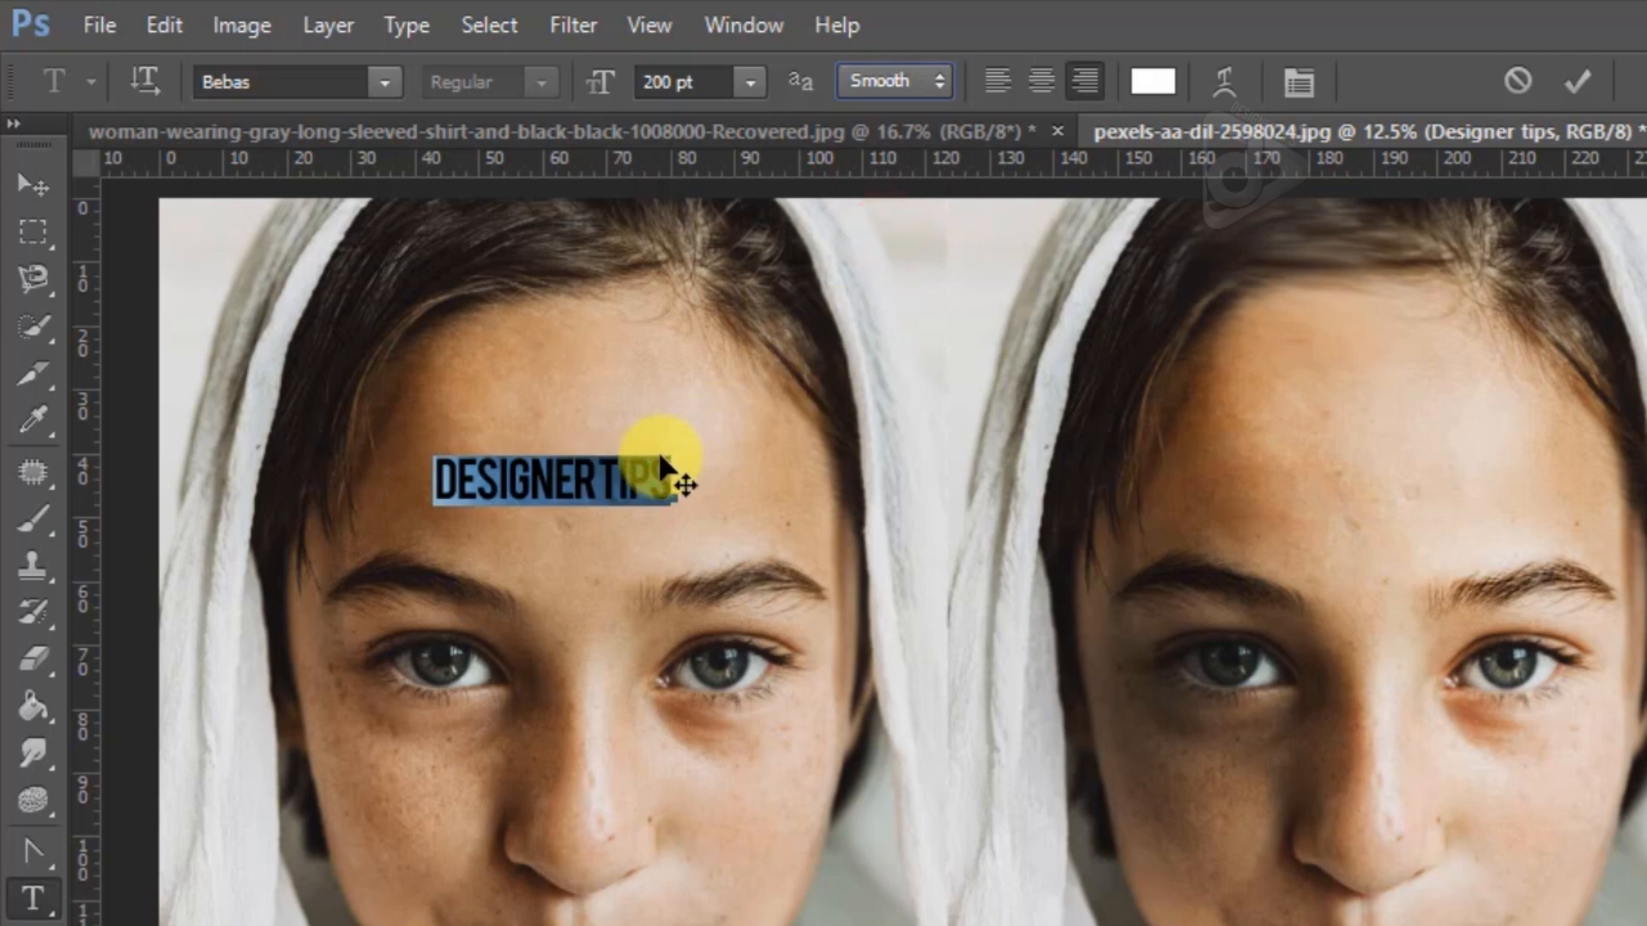
left_click(893, 85)
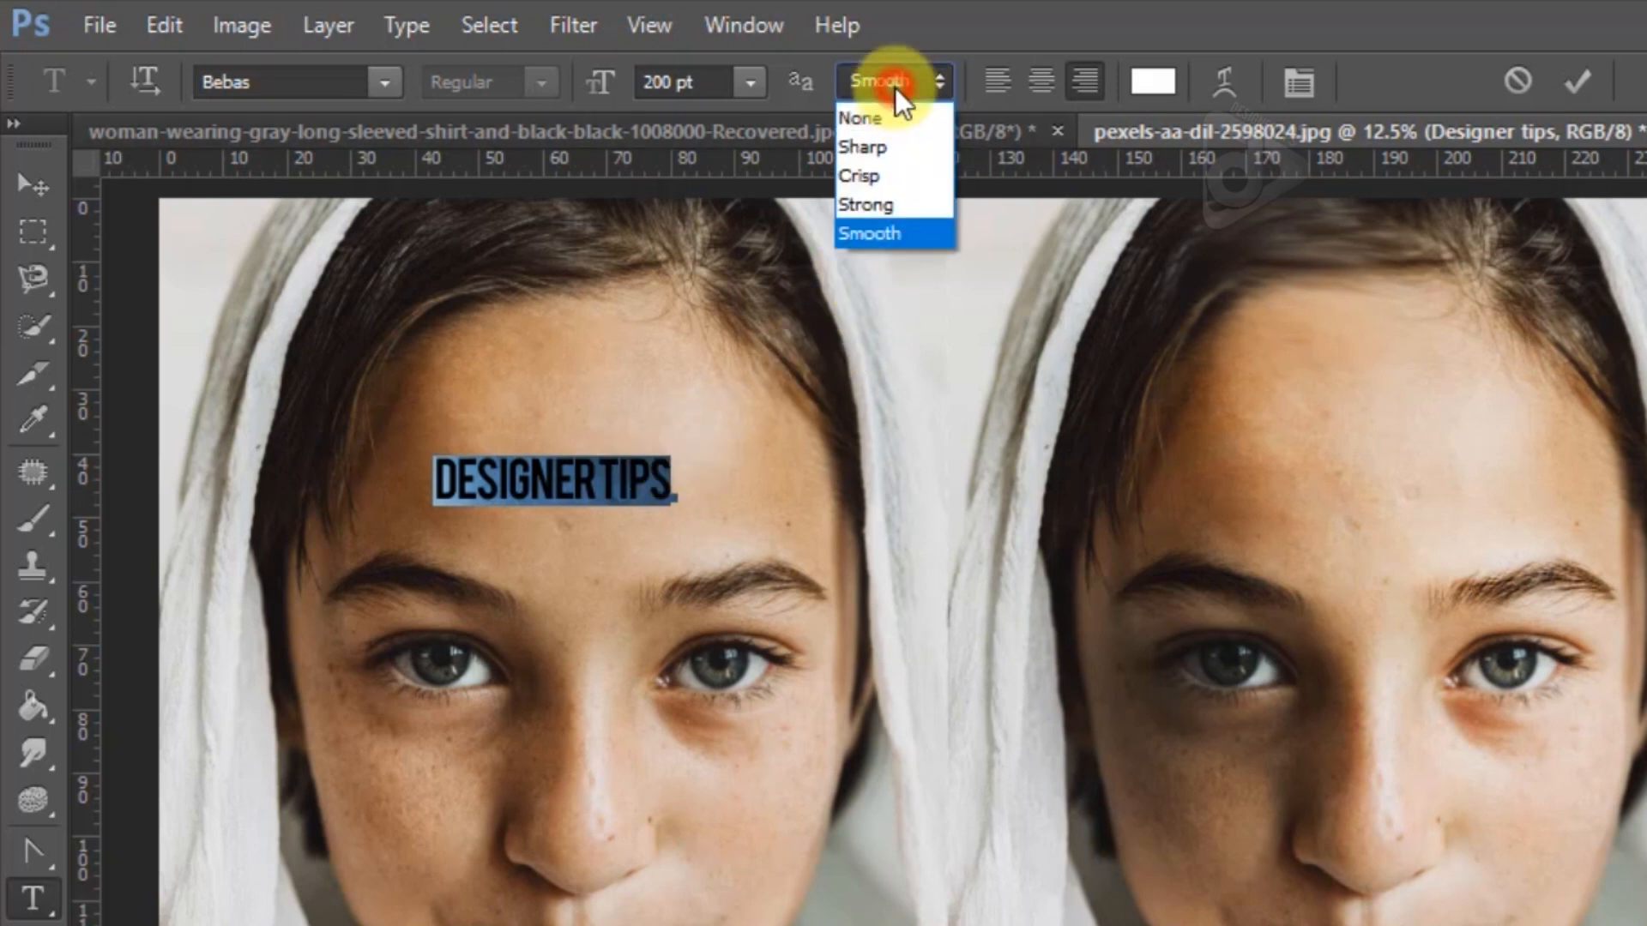
left_click(888, 156)
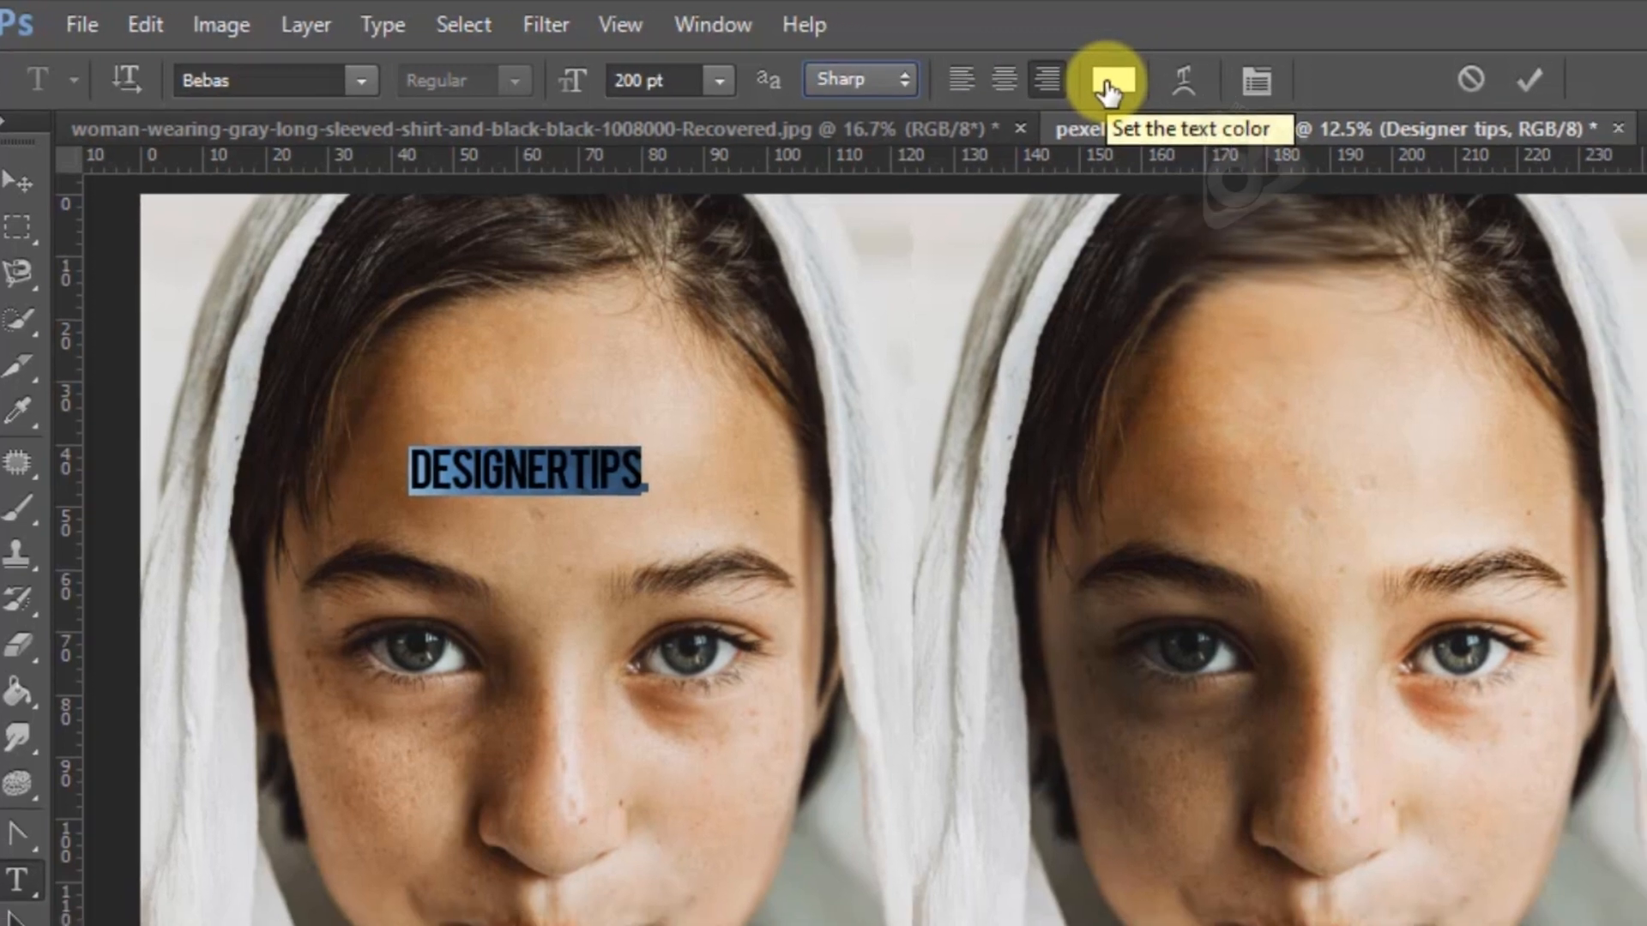
Change the selected "Designer tips" text's colour to a dark orange-brown and commit the text edit
left_click(1149, 86)
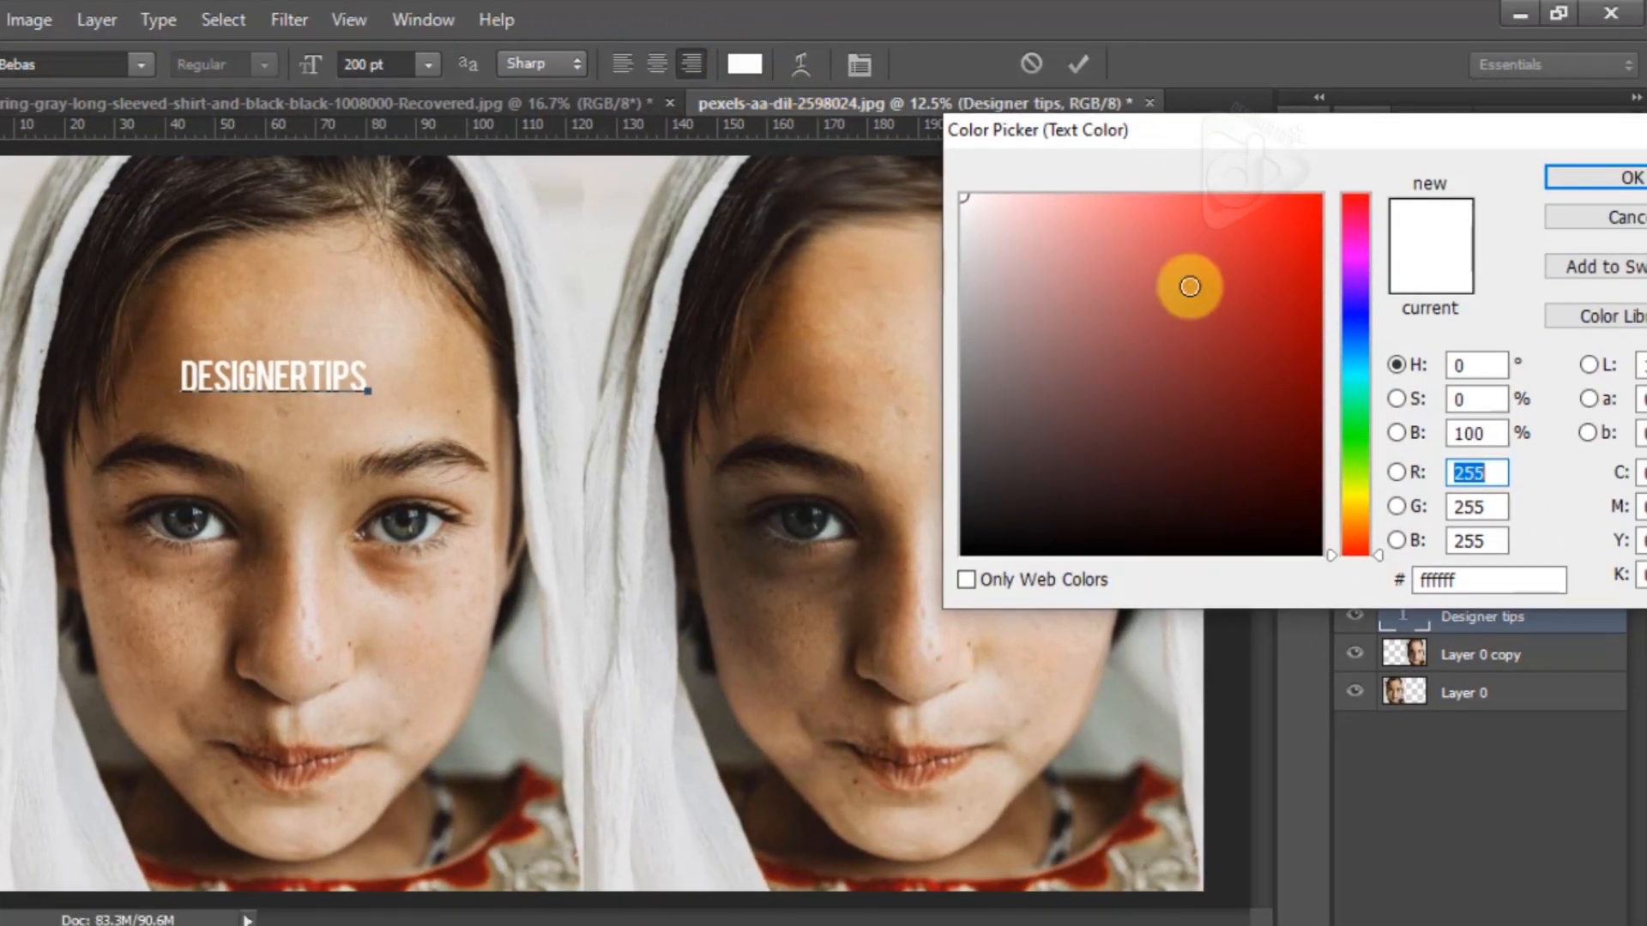
left_click_drag(1325, 367, 1325, 469)
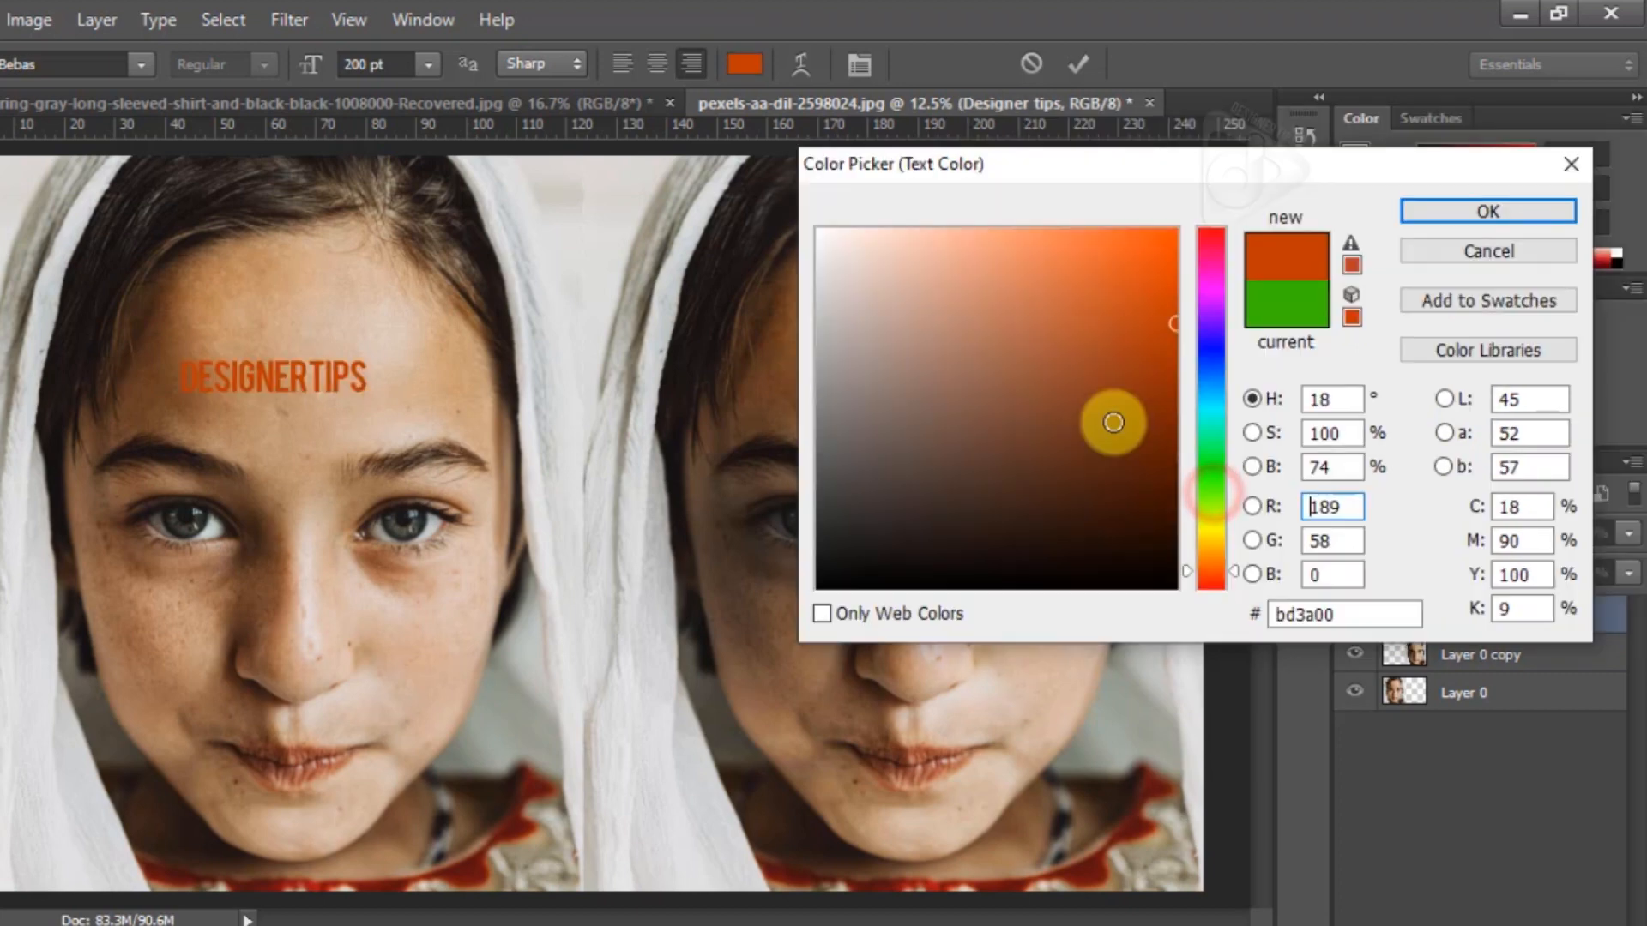
left_click_drag(1112, 421, 1162, 431)
left_click(1445, 214)
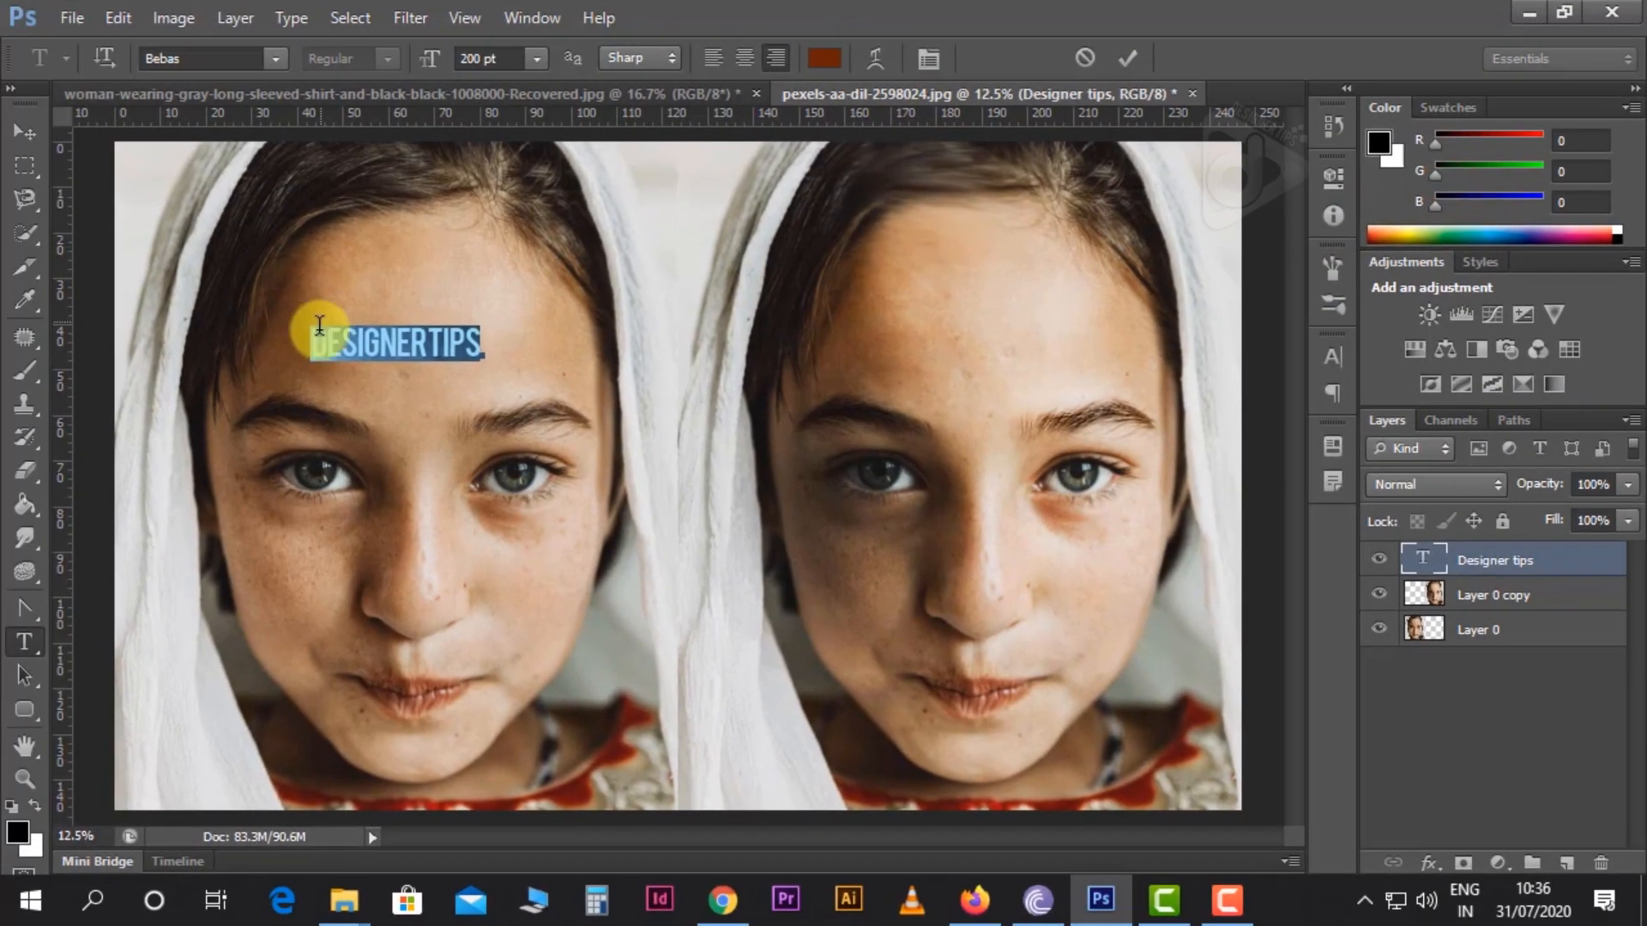
left_click(259, 347)
left_click(34, 137)
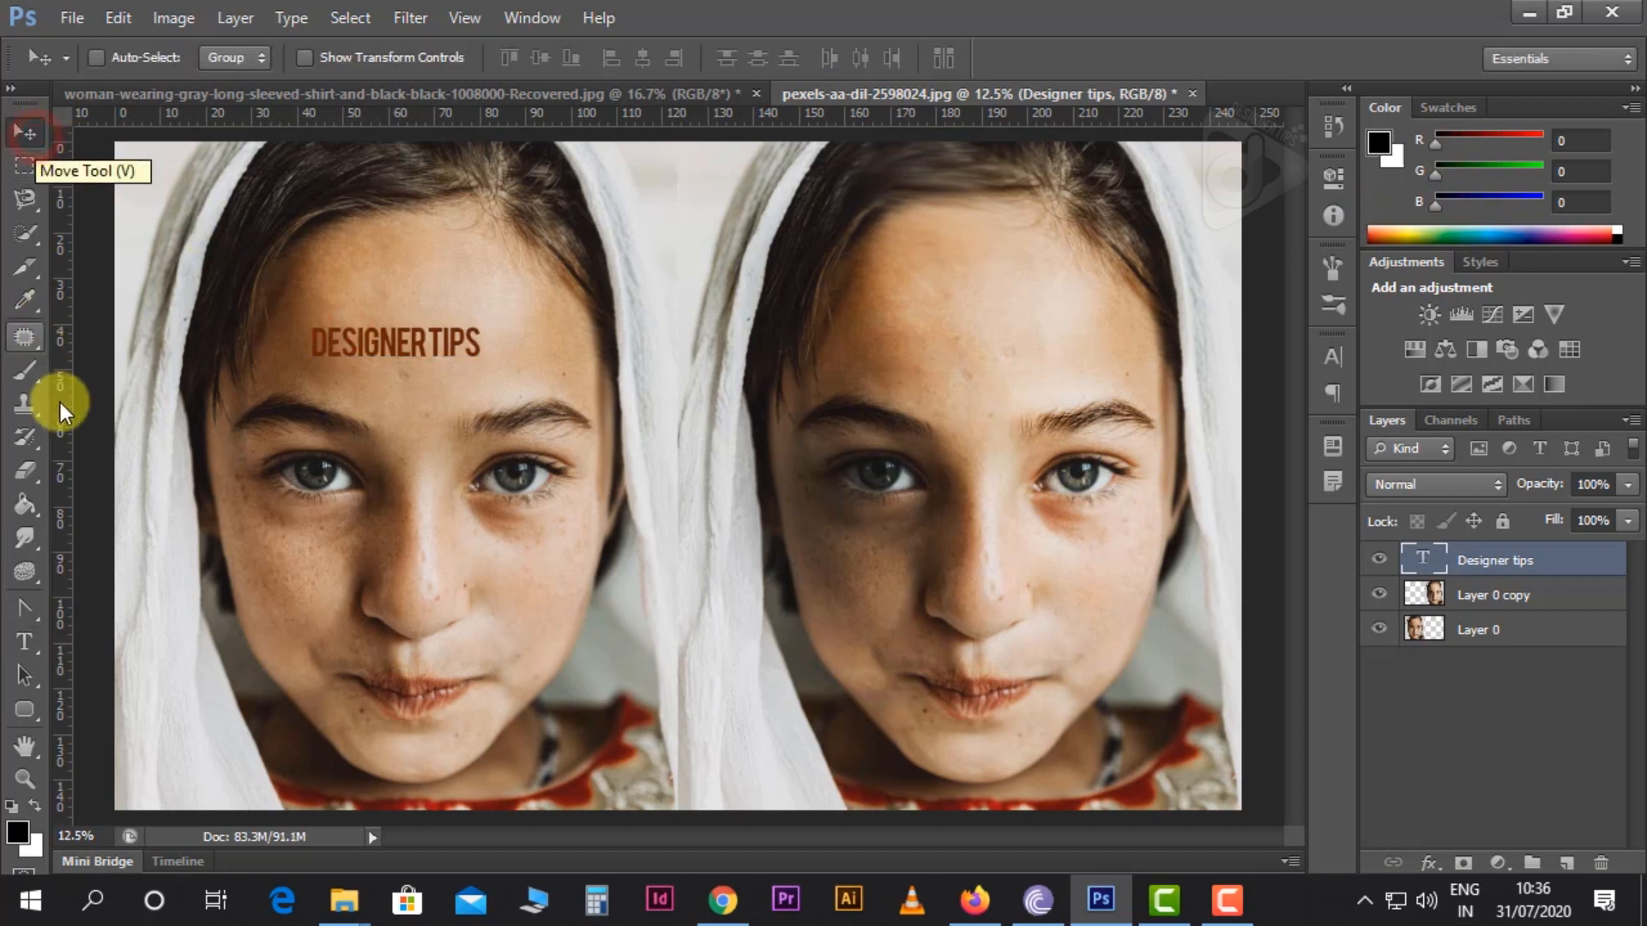
Draw a paragraph text box over the left portrait's face and paste in the first paragraph of the Lorem Ipsum Notepad file
left_click(36, 647)
left_click_drag(274, 448, 558, 678)
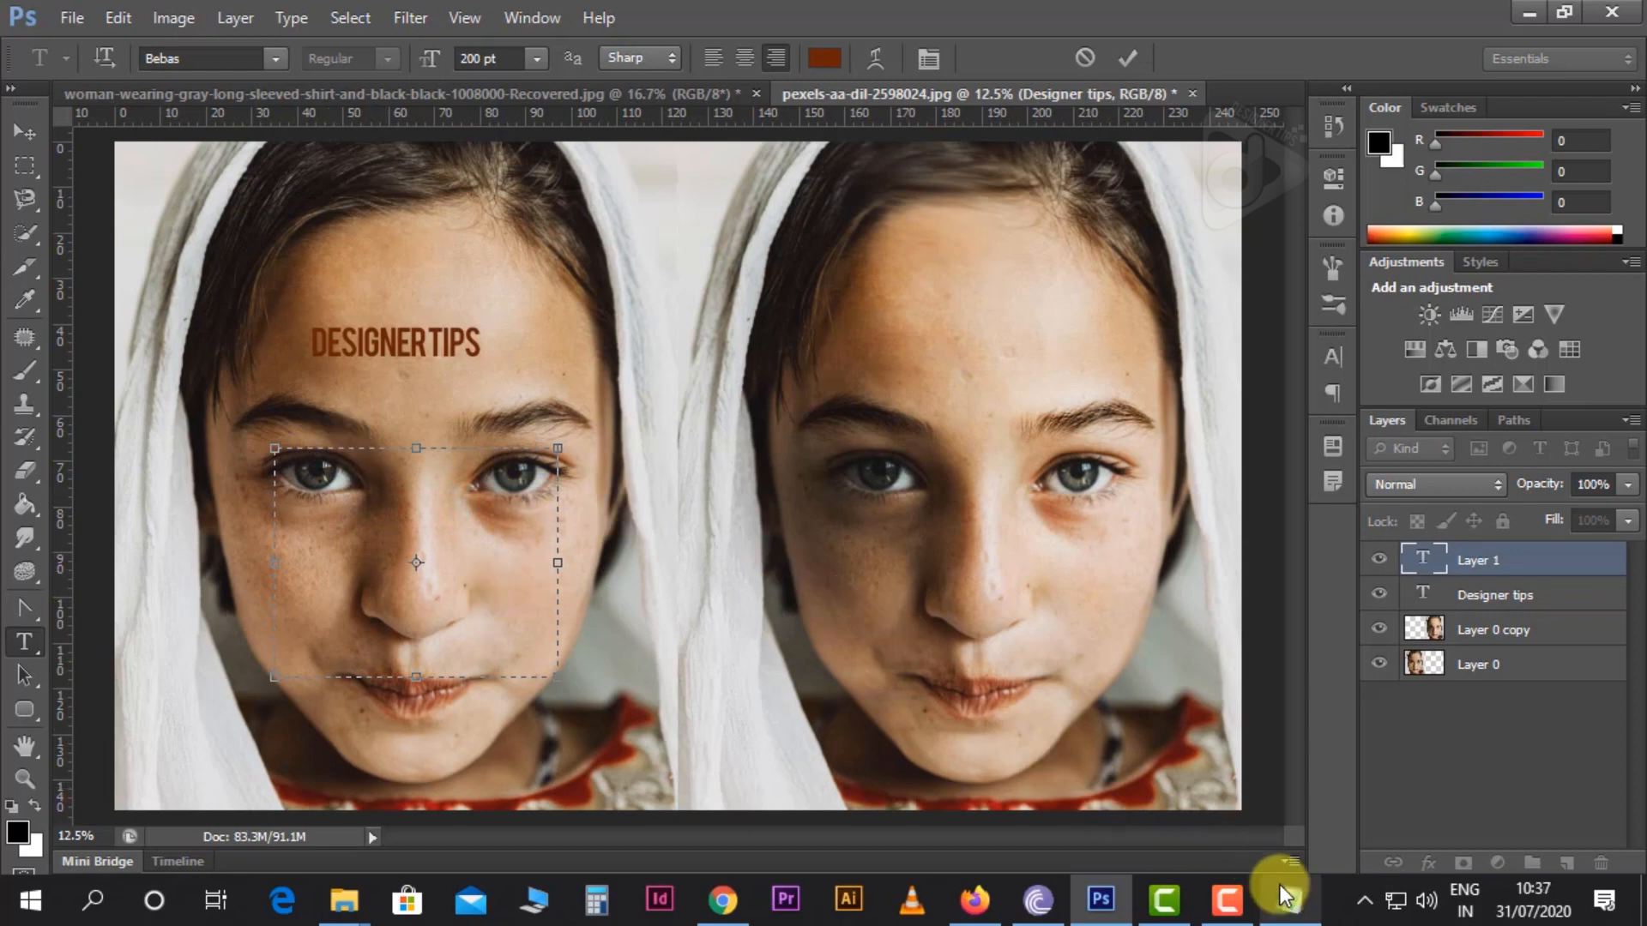
left_click(1279, 886)
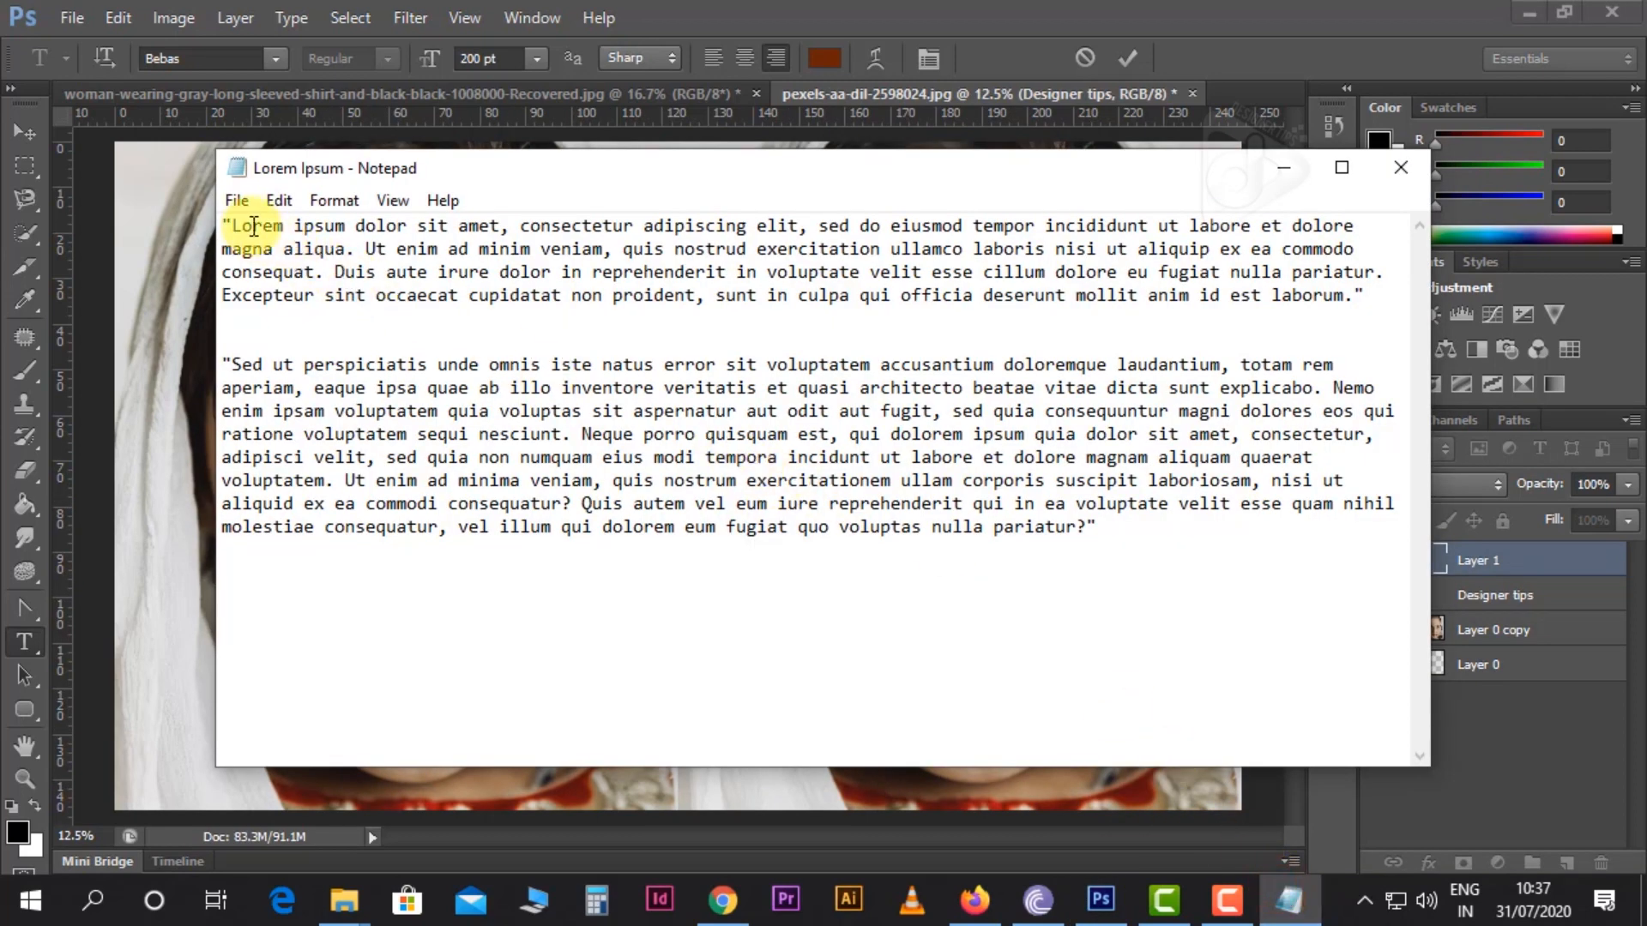
left_click_drag(232, 227, 812, 334)
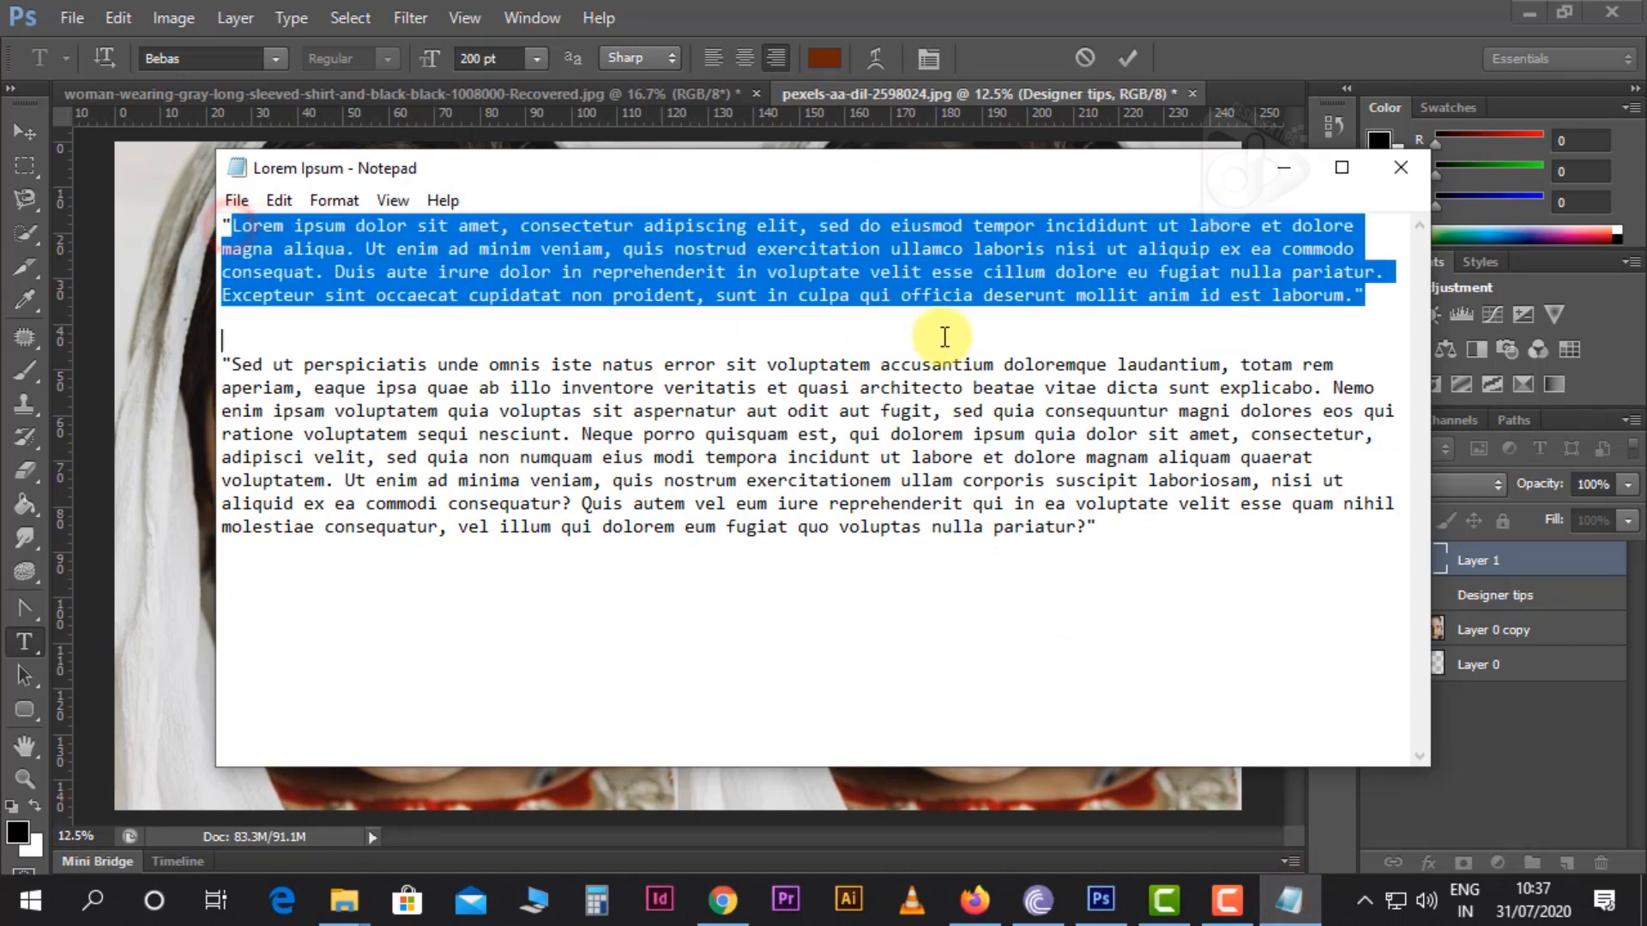
left_click(736, 806)
left_click(386, 518)
key("ctrl+v")
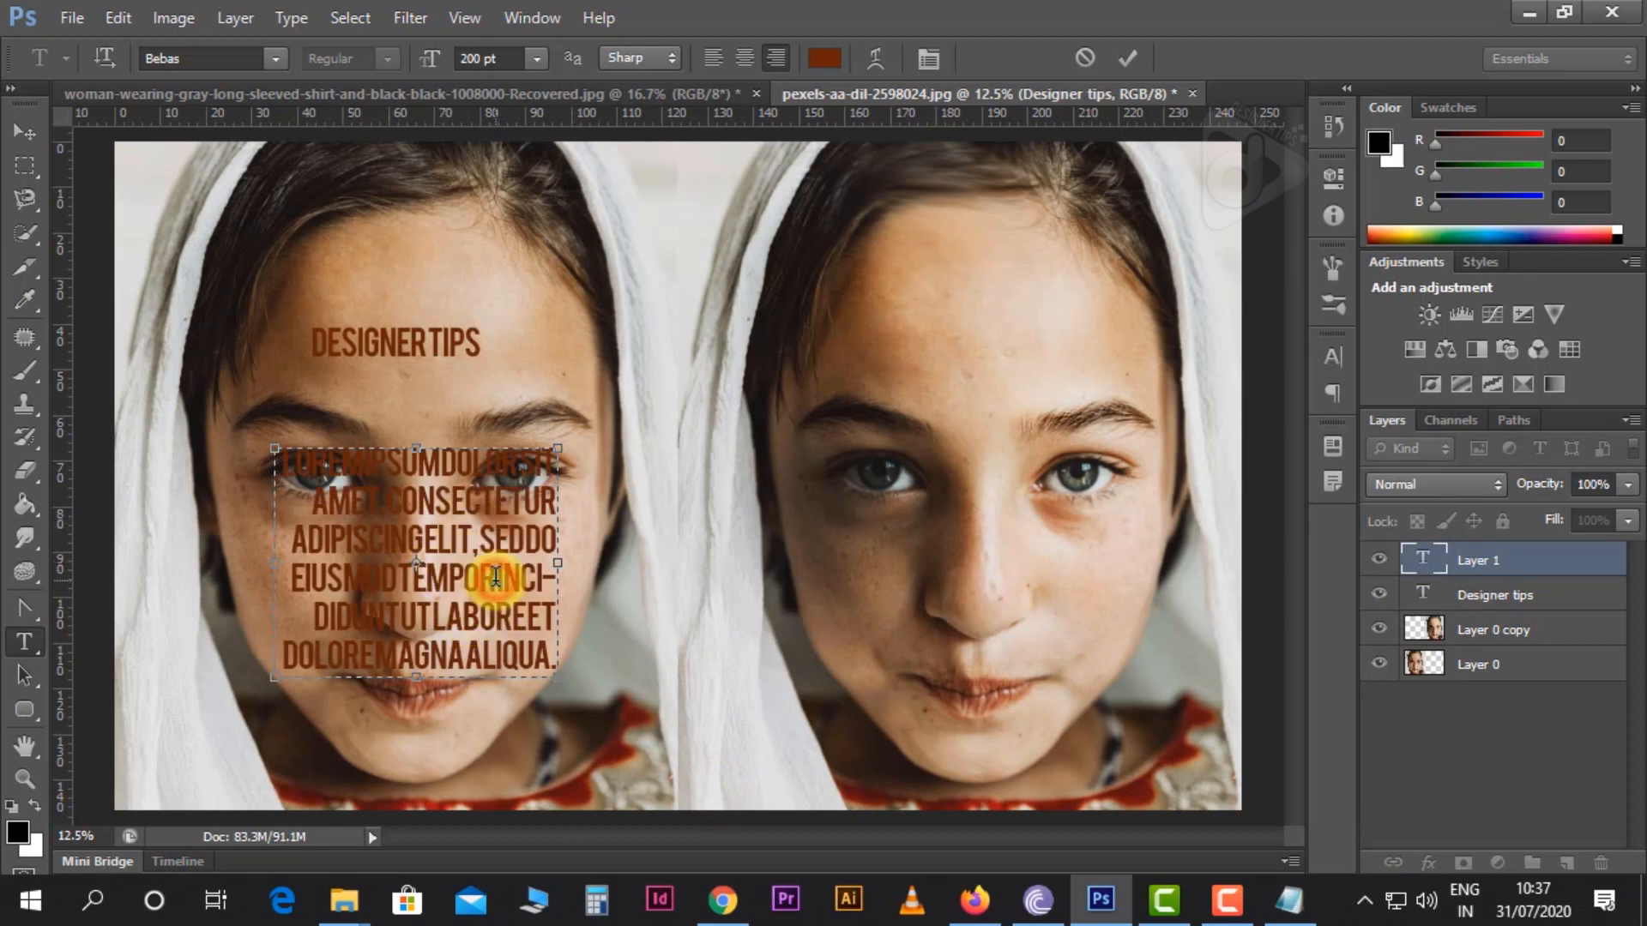
Format the whole pasted paragraph as left-aligned 72 pt text and move it beside the left portrait's nose and mouth
key("ctrl+a")
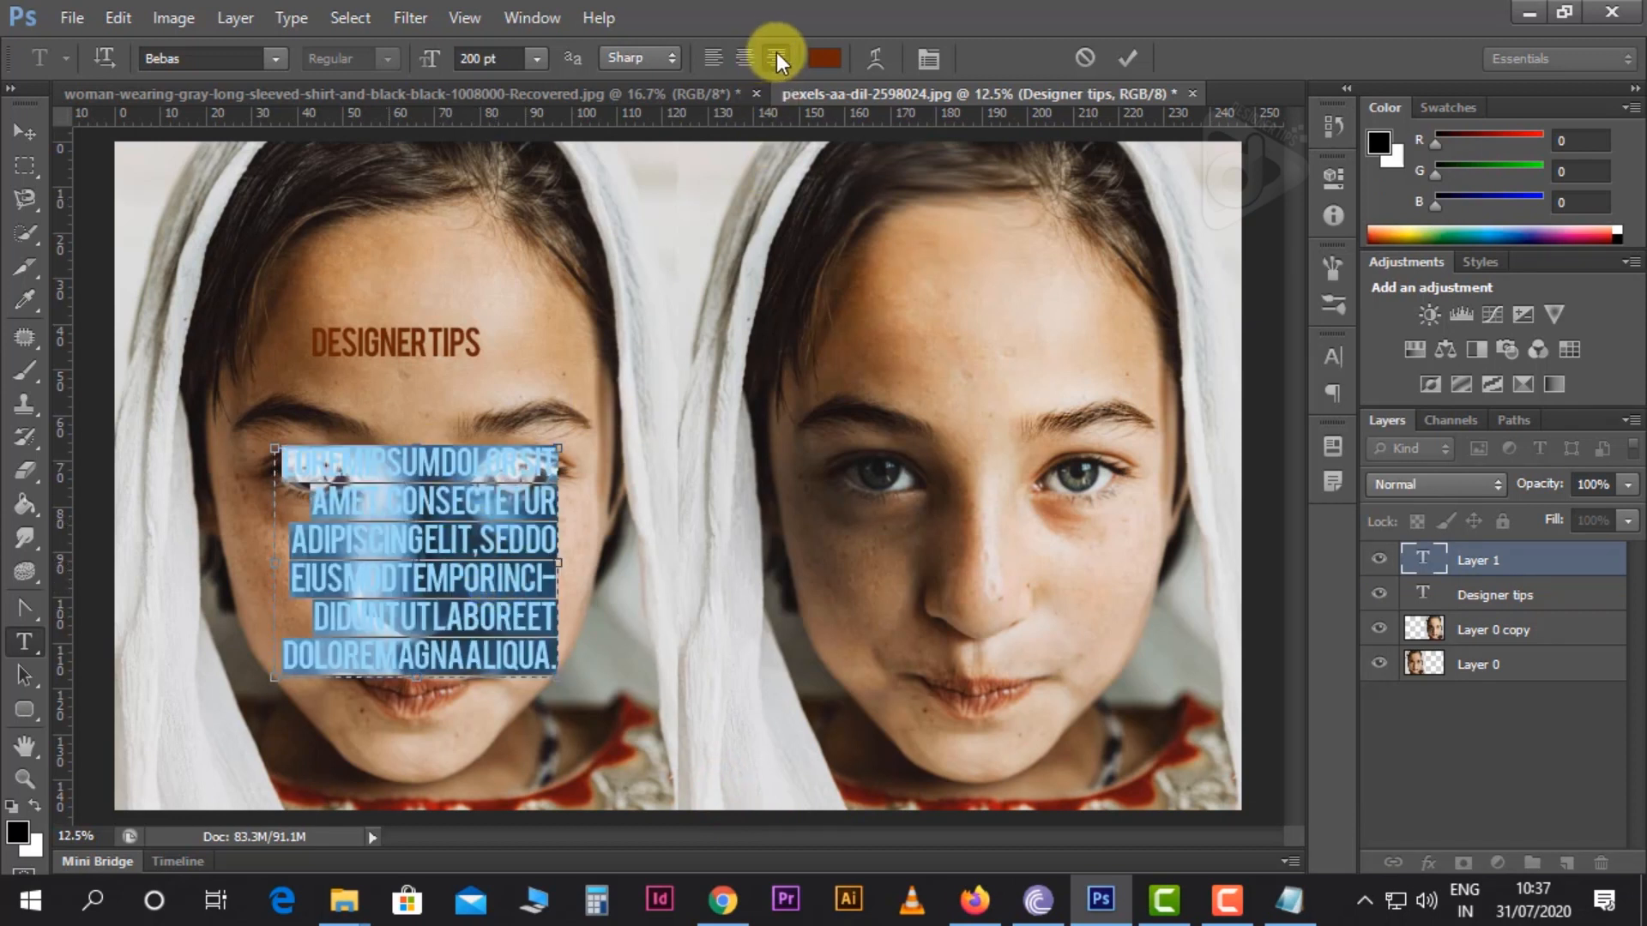
left_click(710, 60)
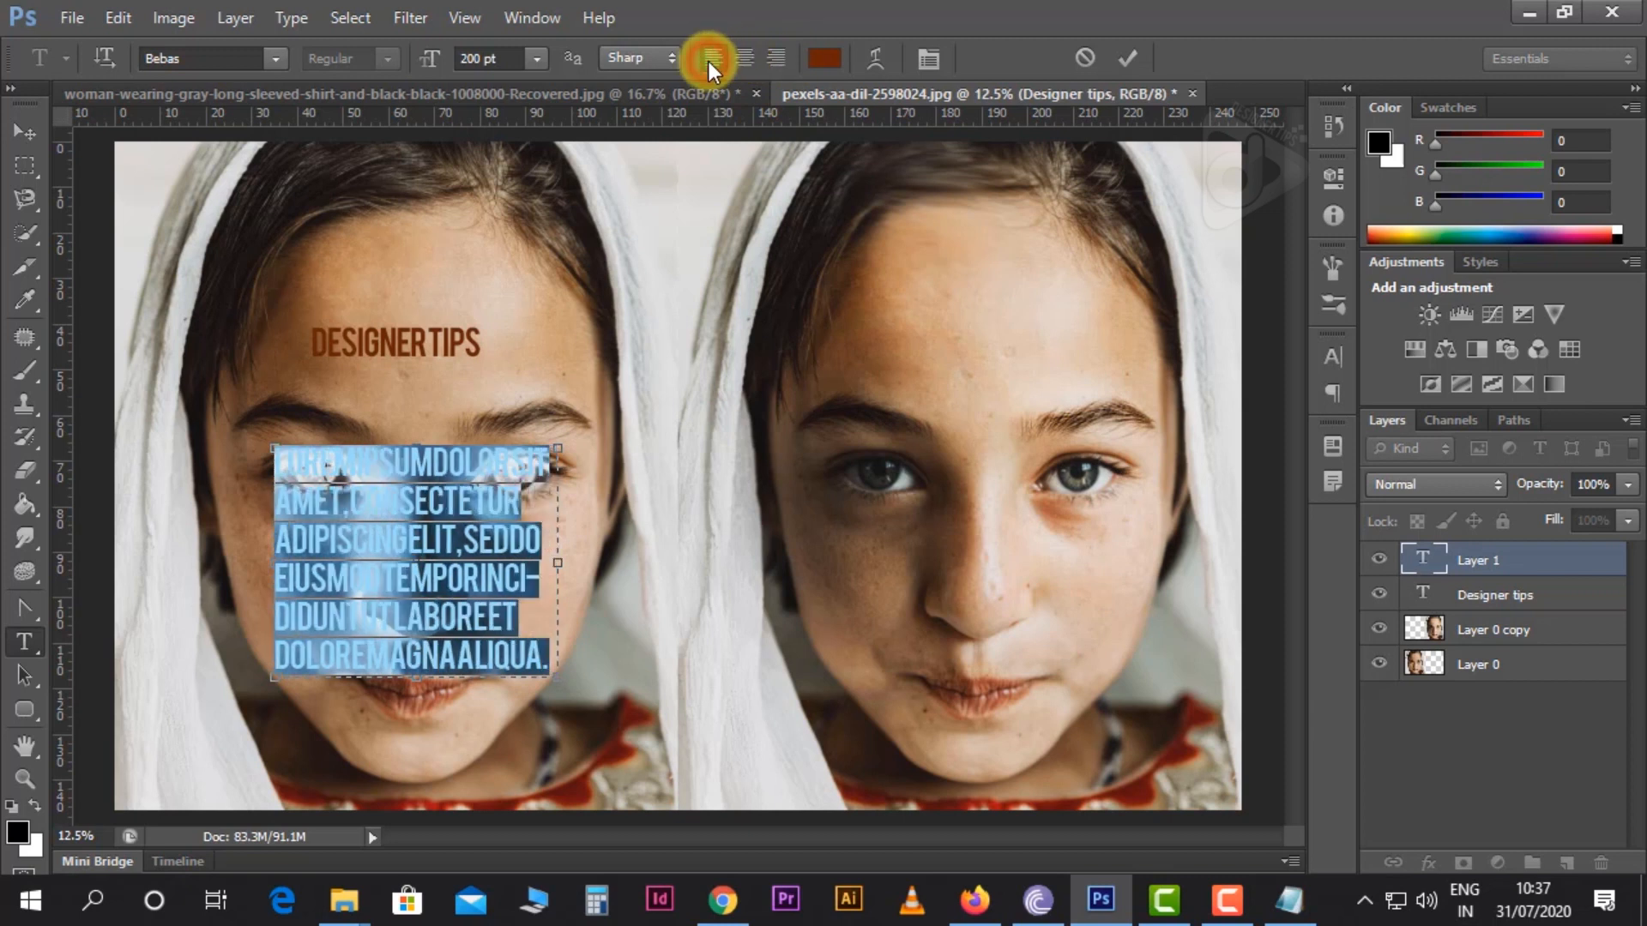
left_click(533, 58)
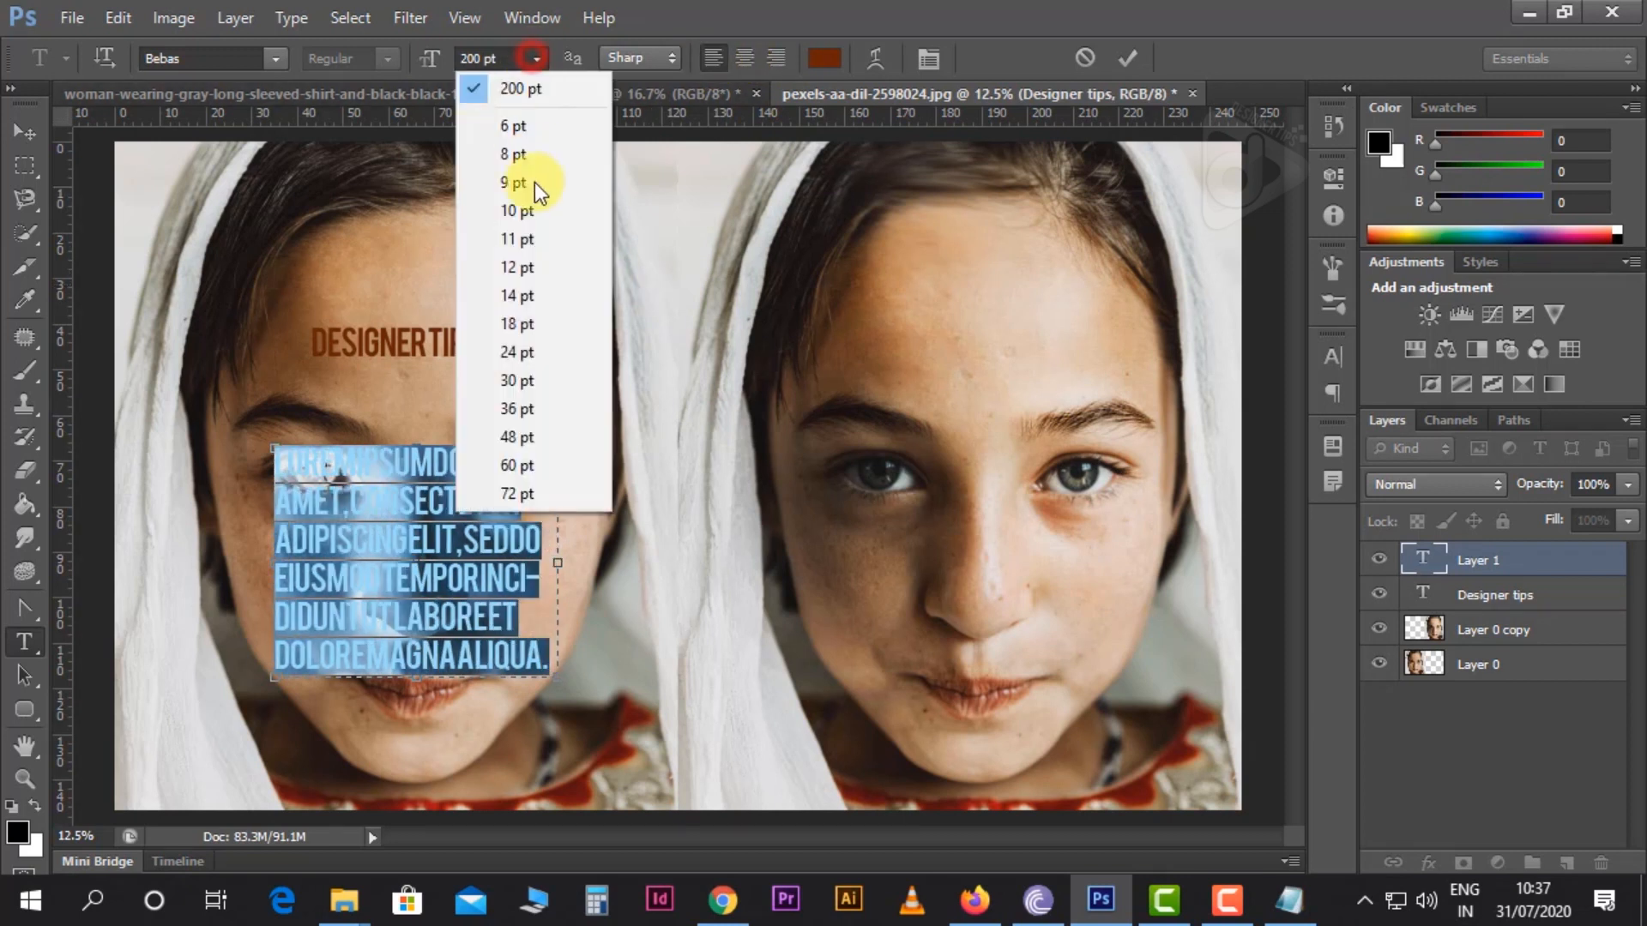
left_click(535, 504)
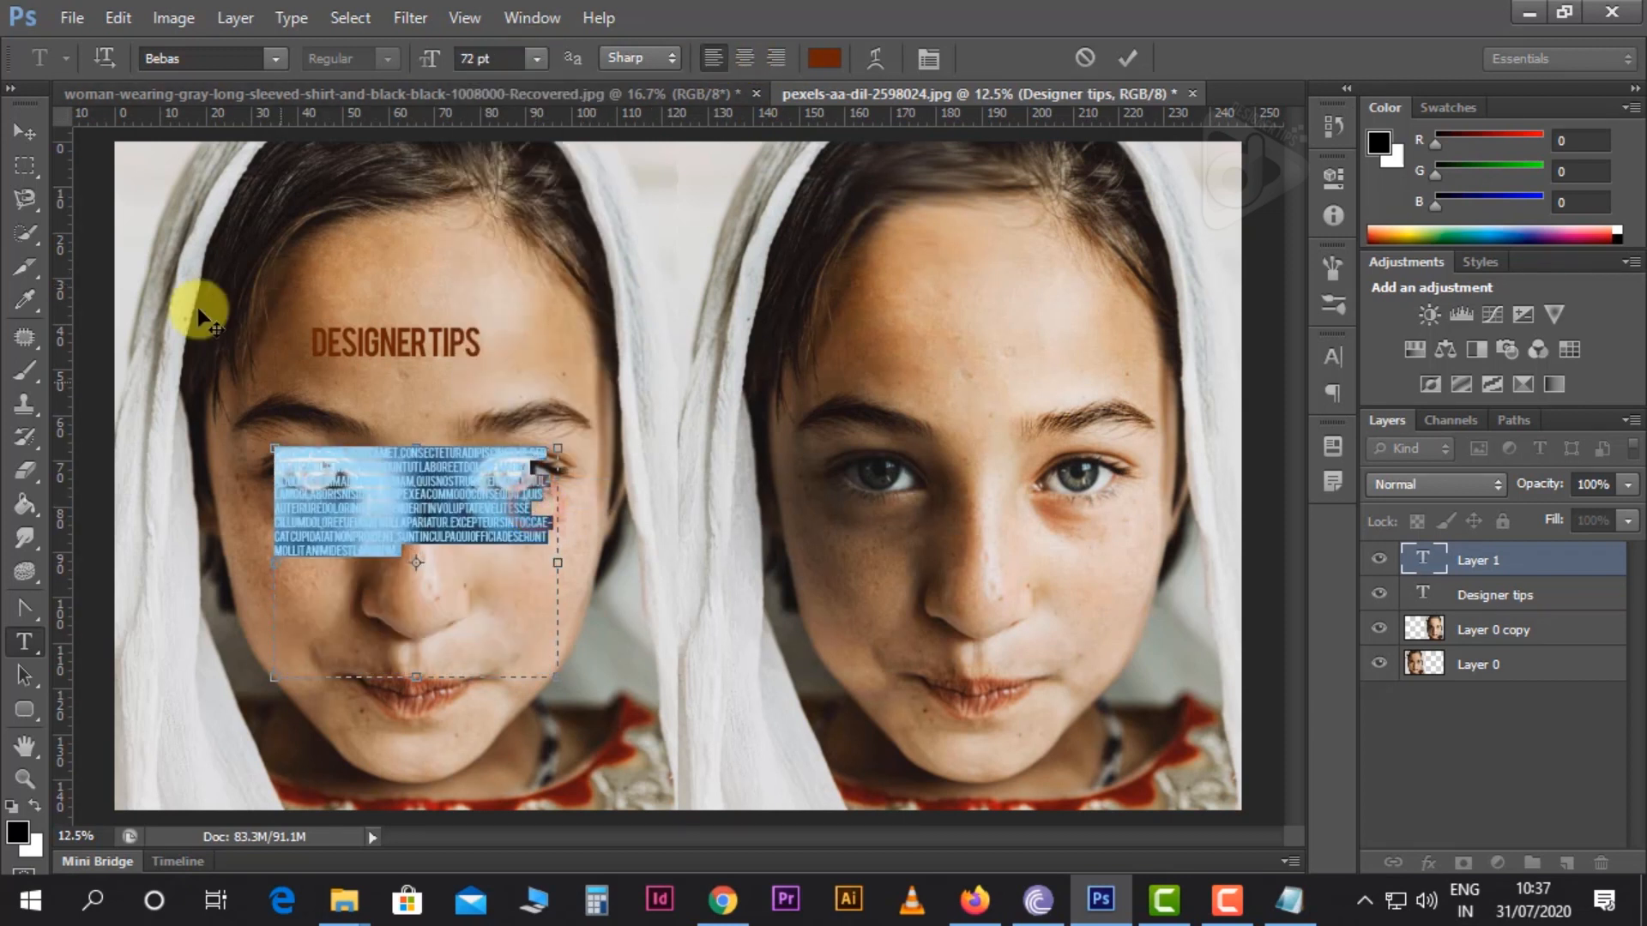
left_click(26, 129)
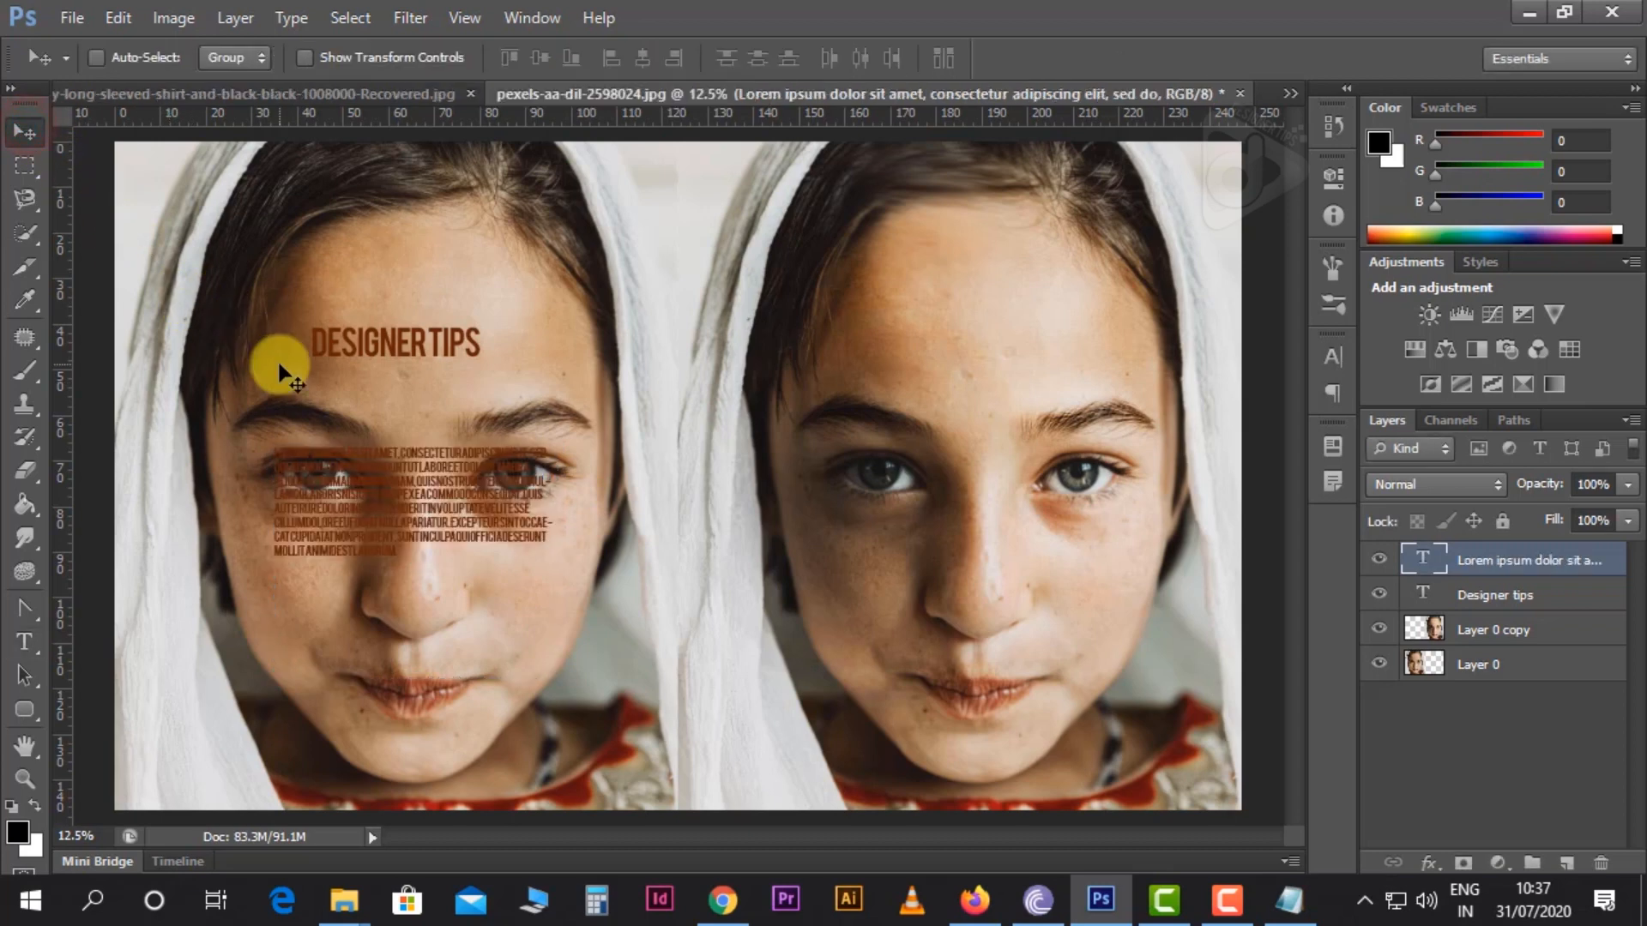
left_click_drag(431, 527, 545, 600)
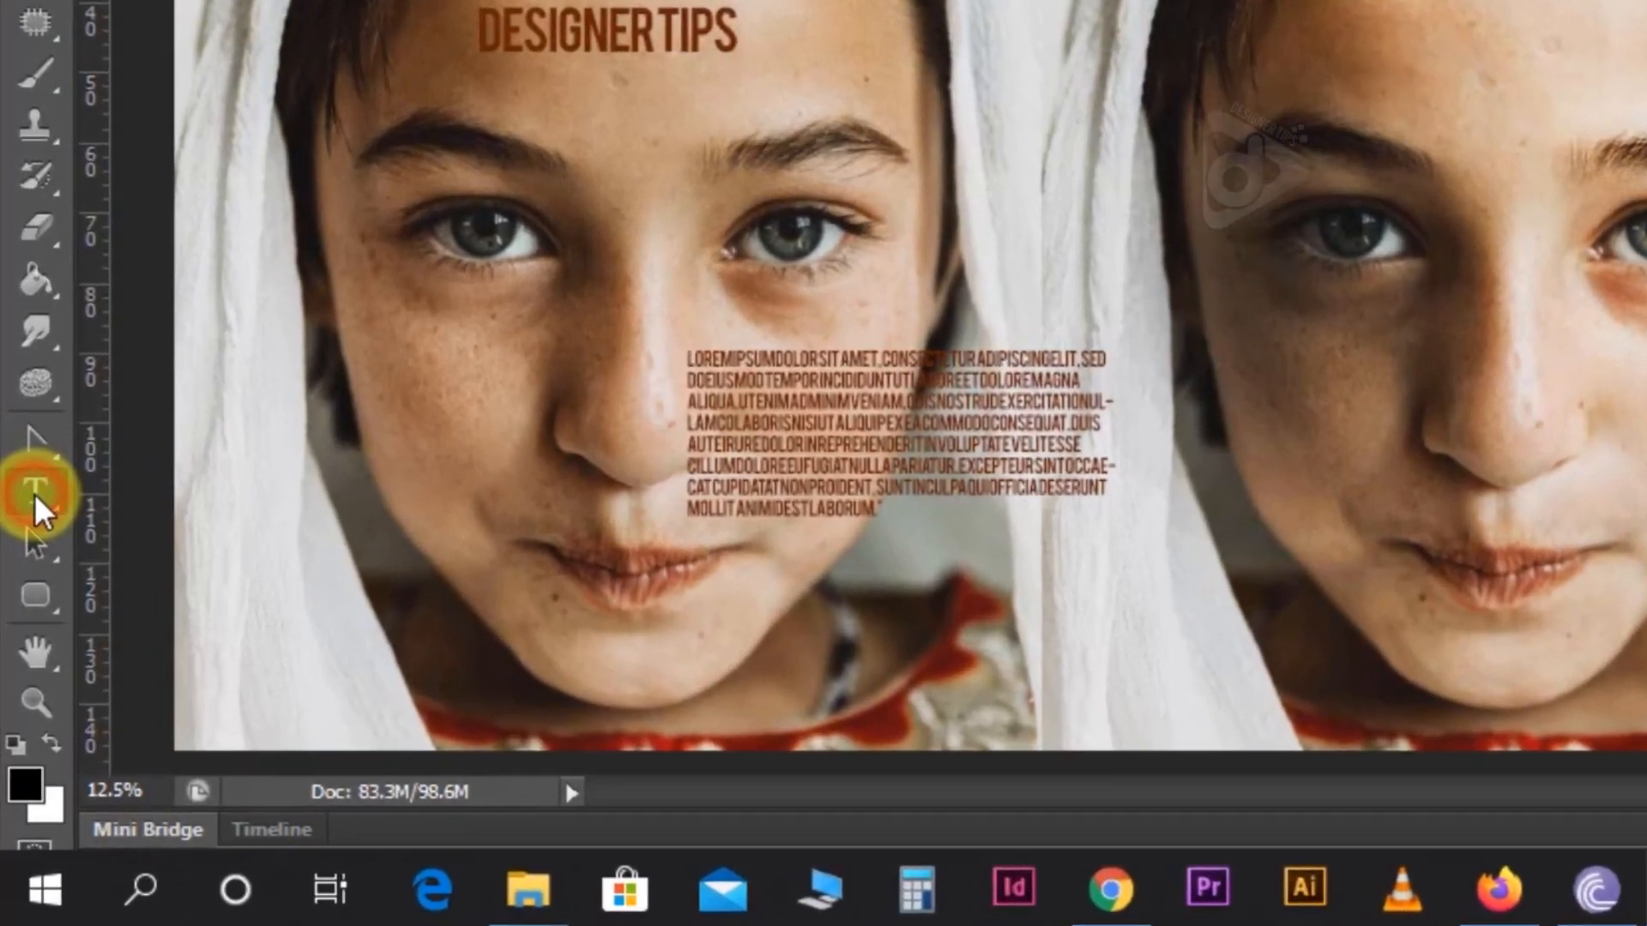
Add the vertical text "deigner" on the left portrait's cheek with the Vertical Type Tool
right_click(26, 649)
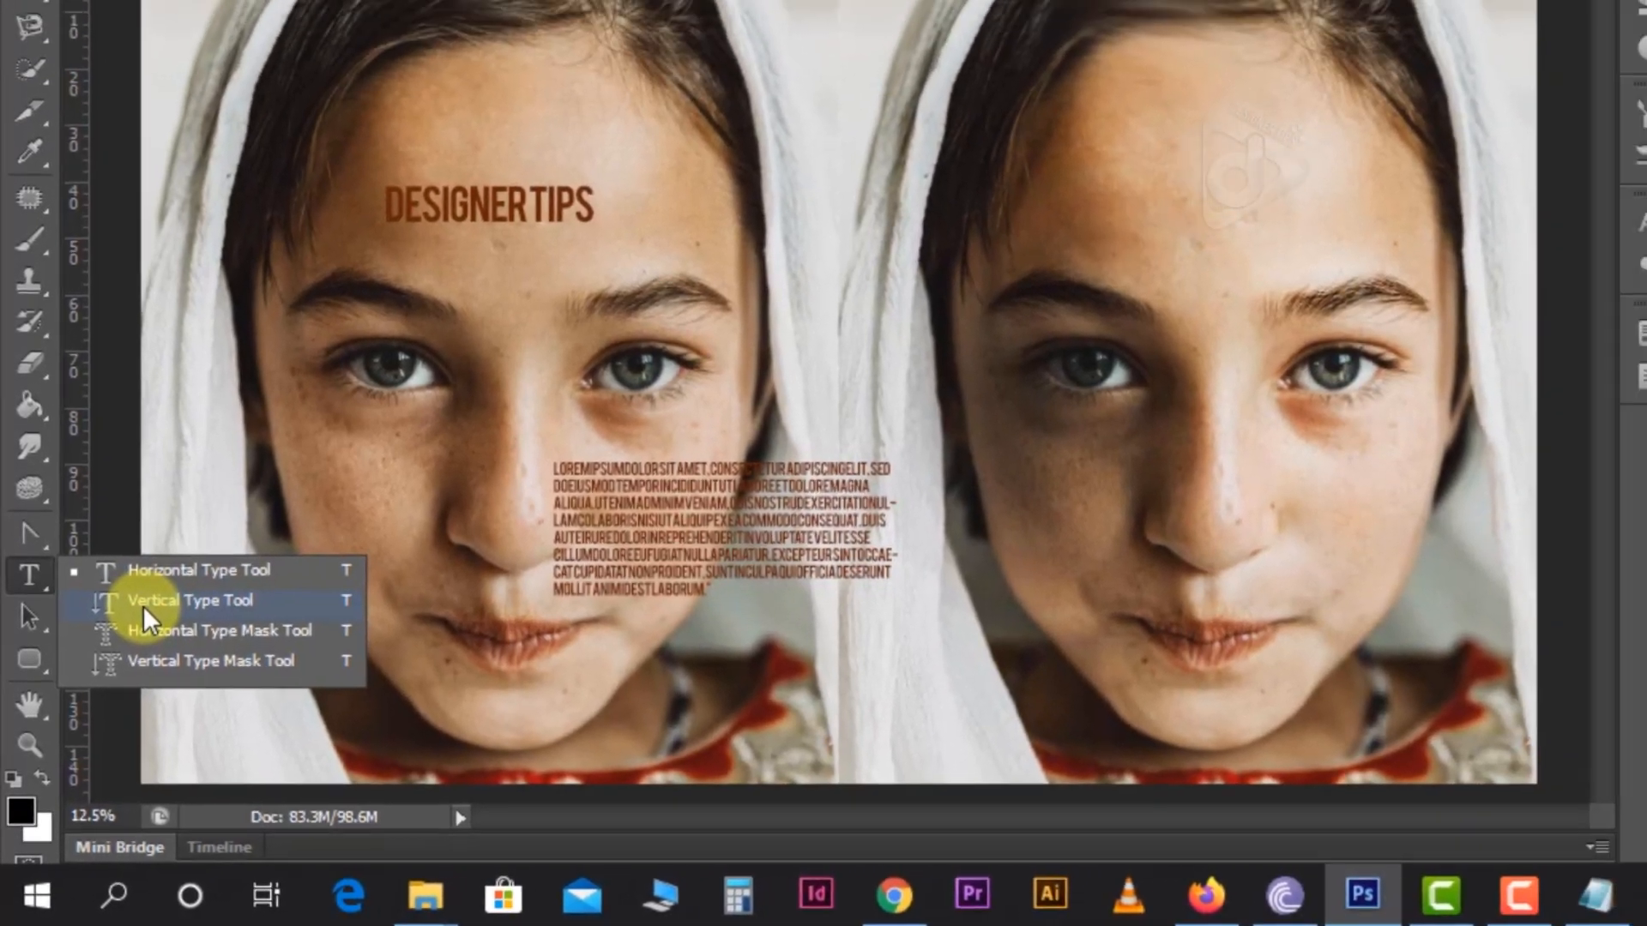
left_click(176, 529)
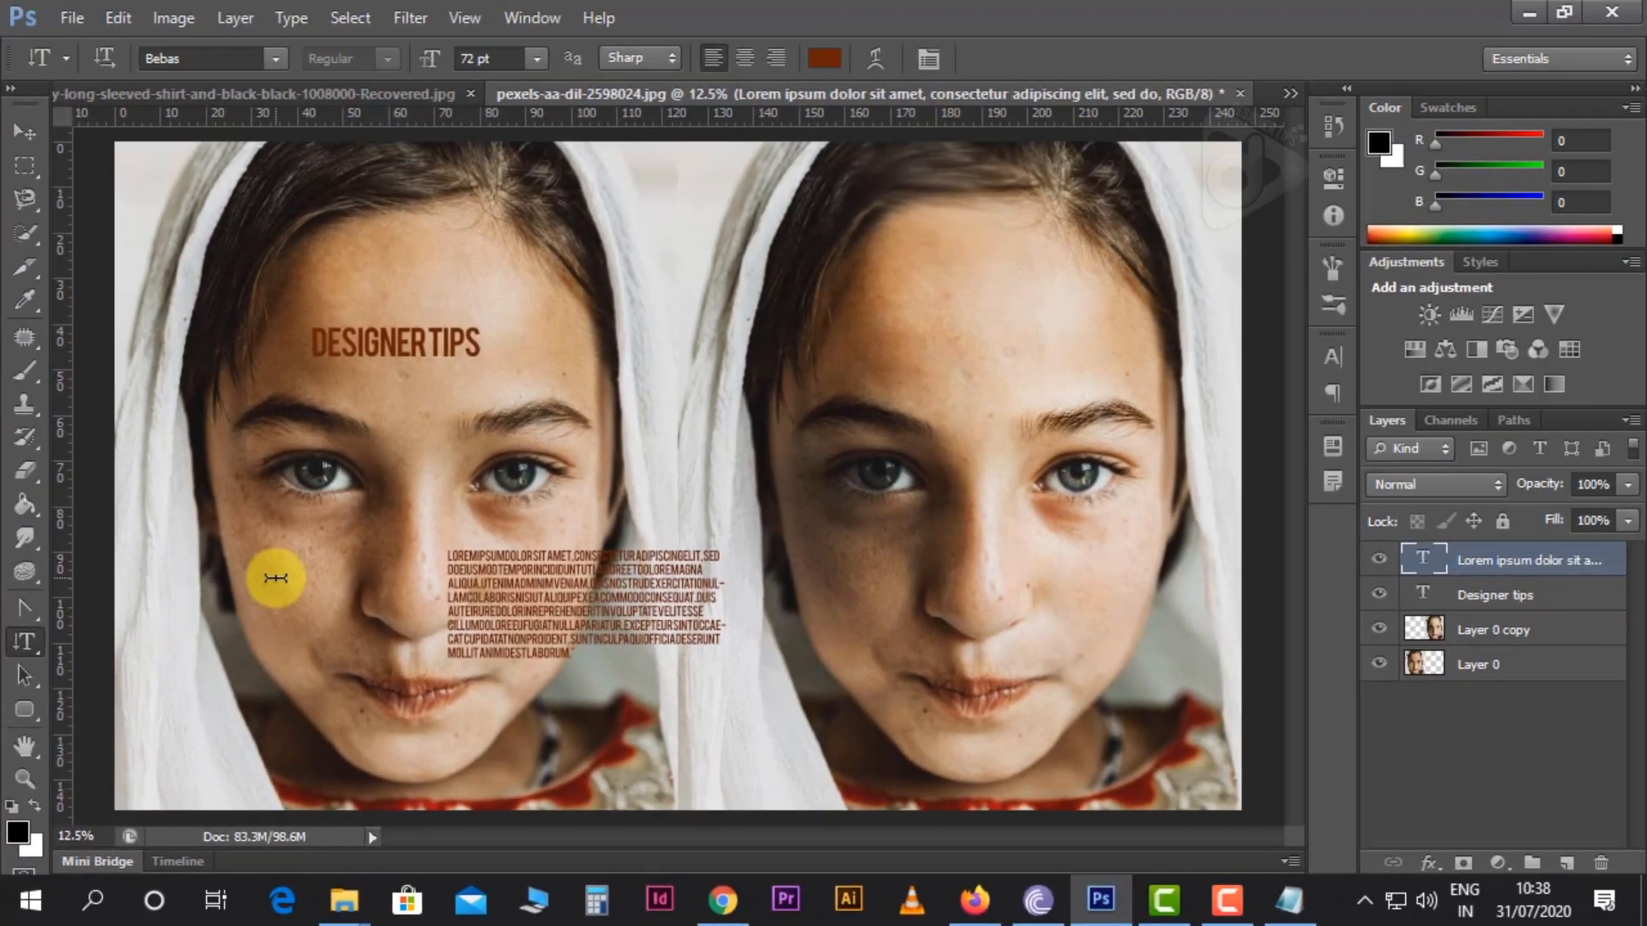
left_click(275, 578)
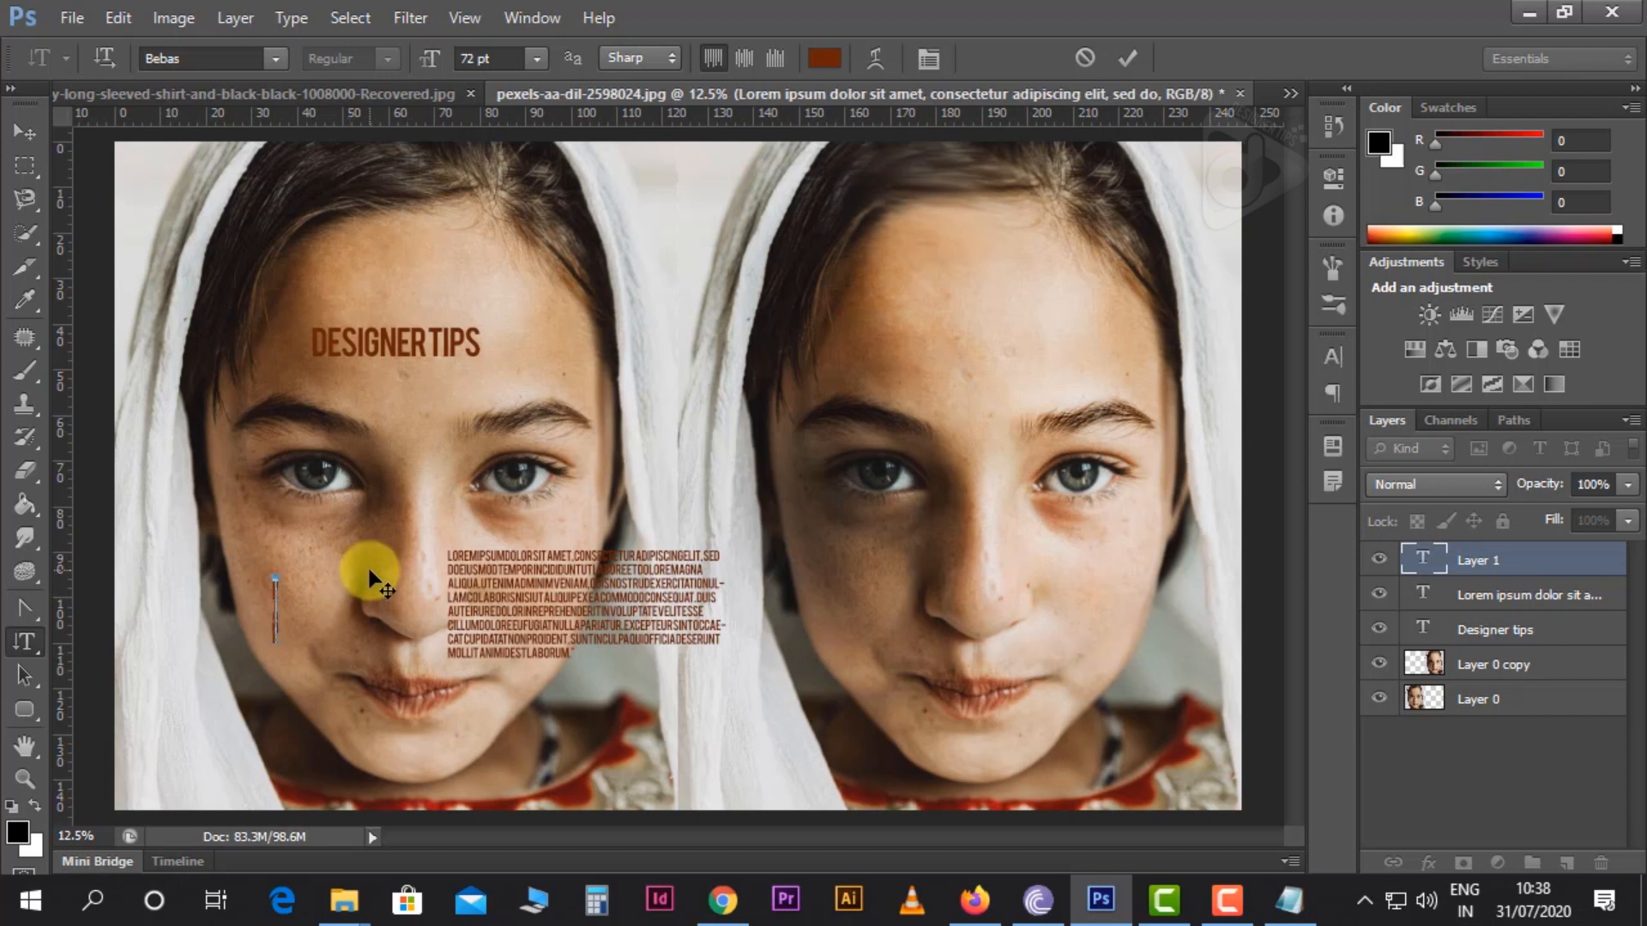
Set the vertical text's font size to 300 pt and move it to the upper area between the two portraits
key("ctrl+a")
left_click(533, 58)
left_click(506, 59)
left_click(497, 59)
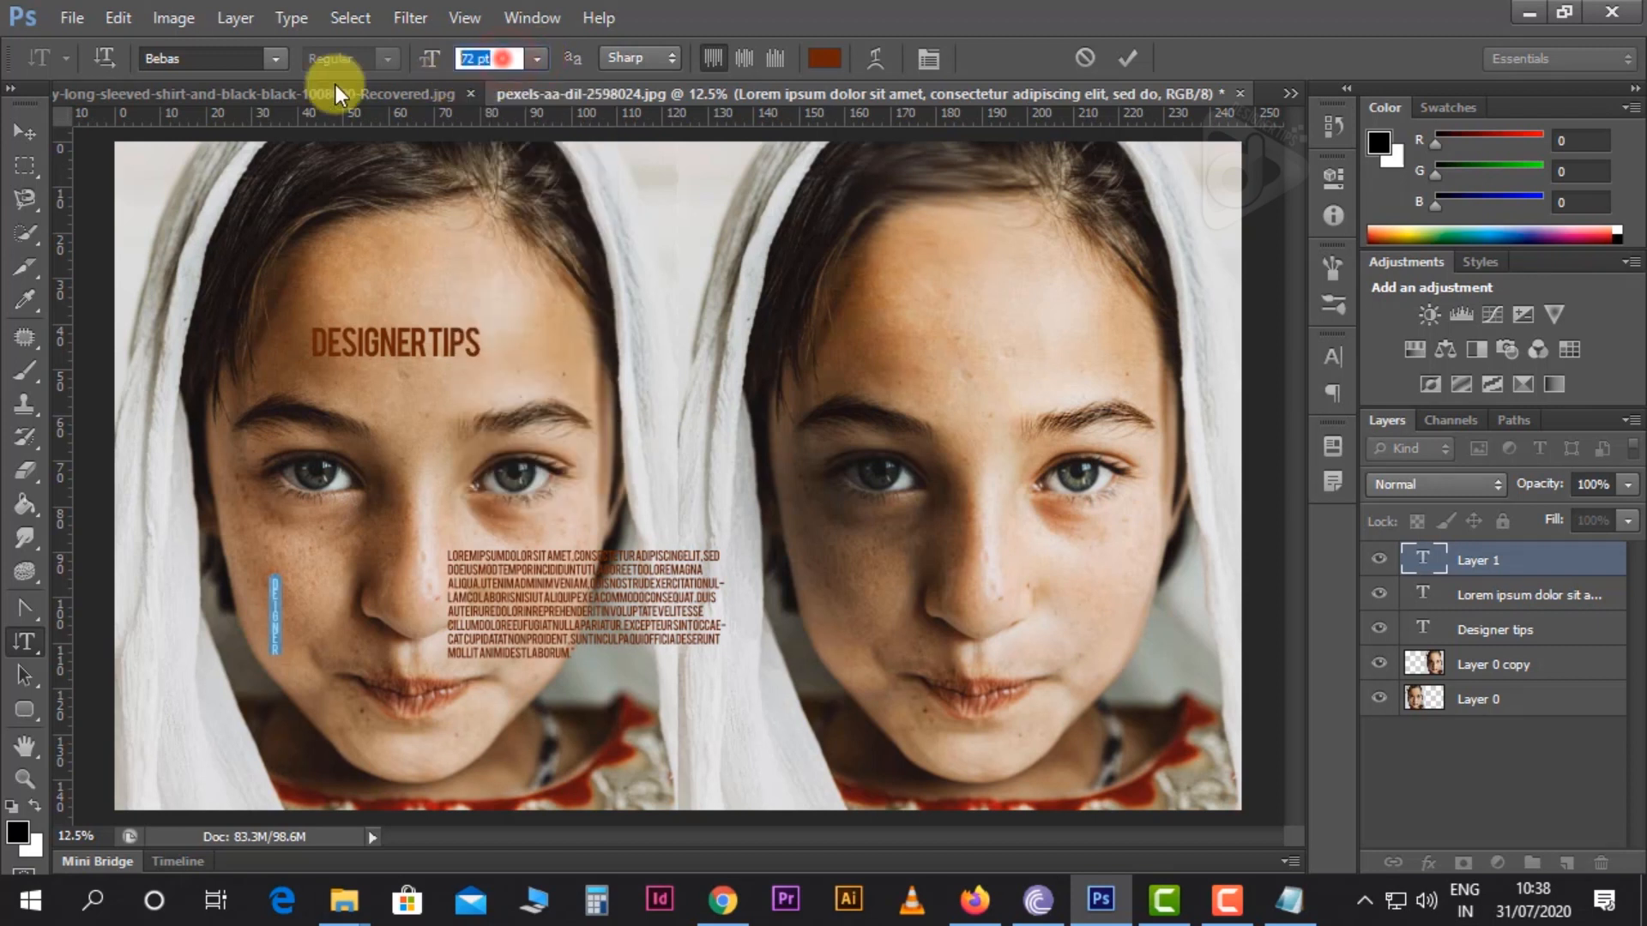
type("300")
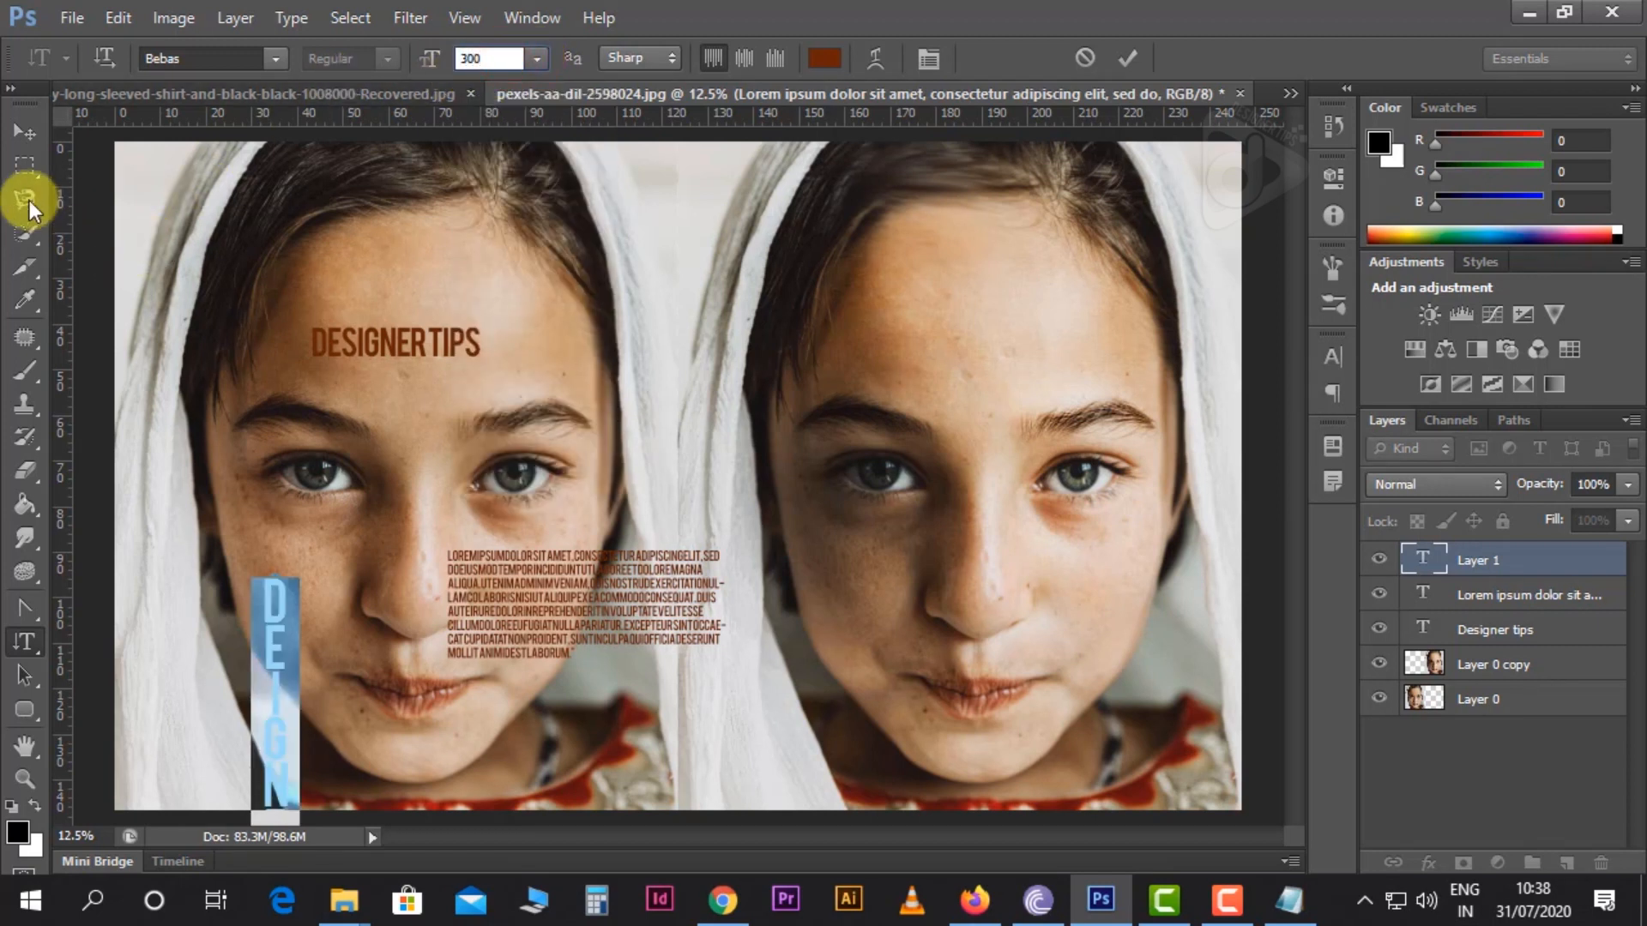
left_click(28, 132)
left_click_drag(401, 673, 801, 276)
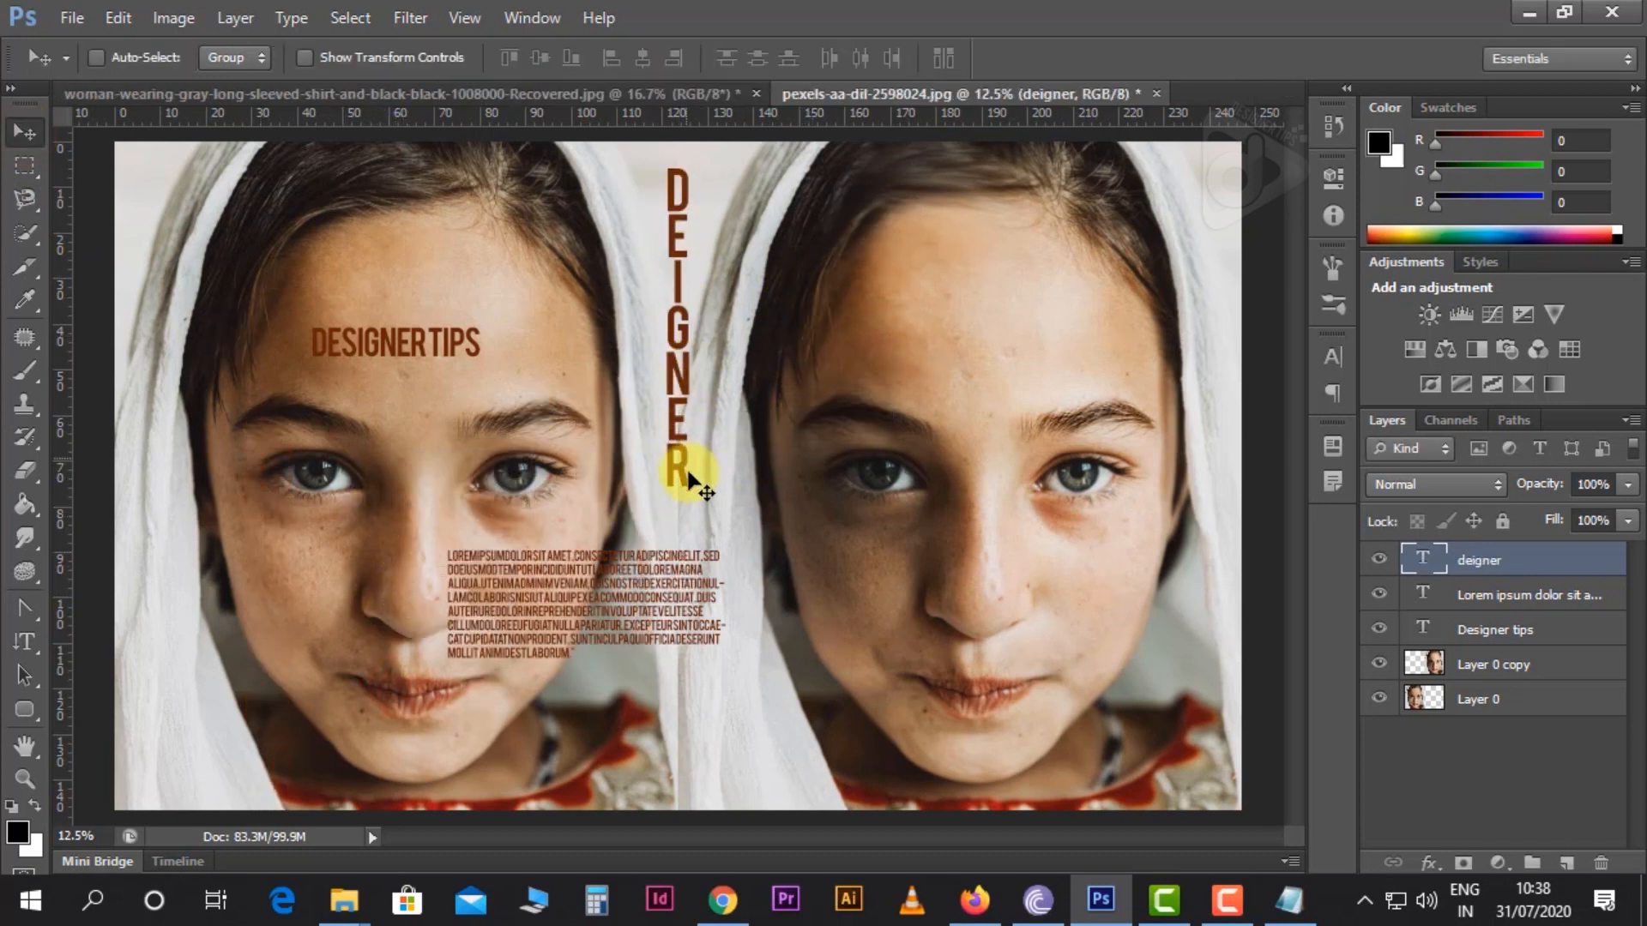